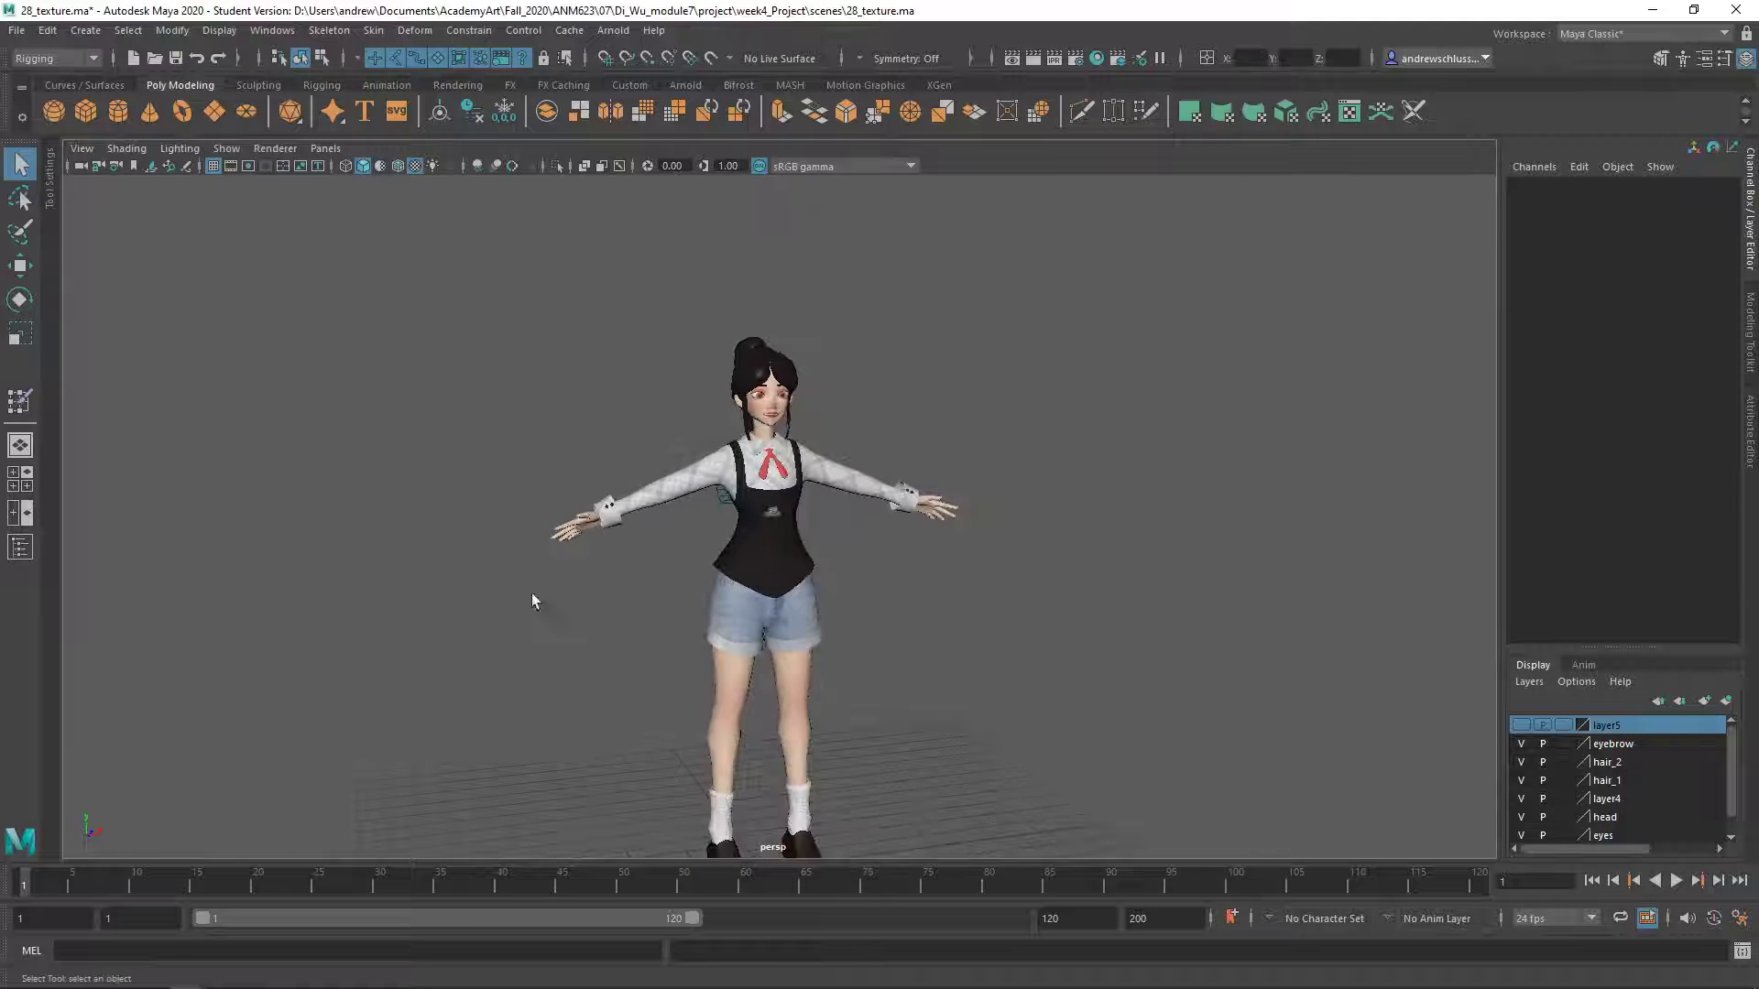
Select the front hair mesh on the head and inspect its HAIR Phong material attributes
{"action": "left_click_drag", "start_coordinate": [611, 679], "coordinate": [714, 669], "text": "alt"}
{"action": "left_click_drag", "start_coordinate": [678, 358], "coordinate": [804, 490], "text": "ctrl+alt"}
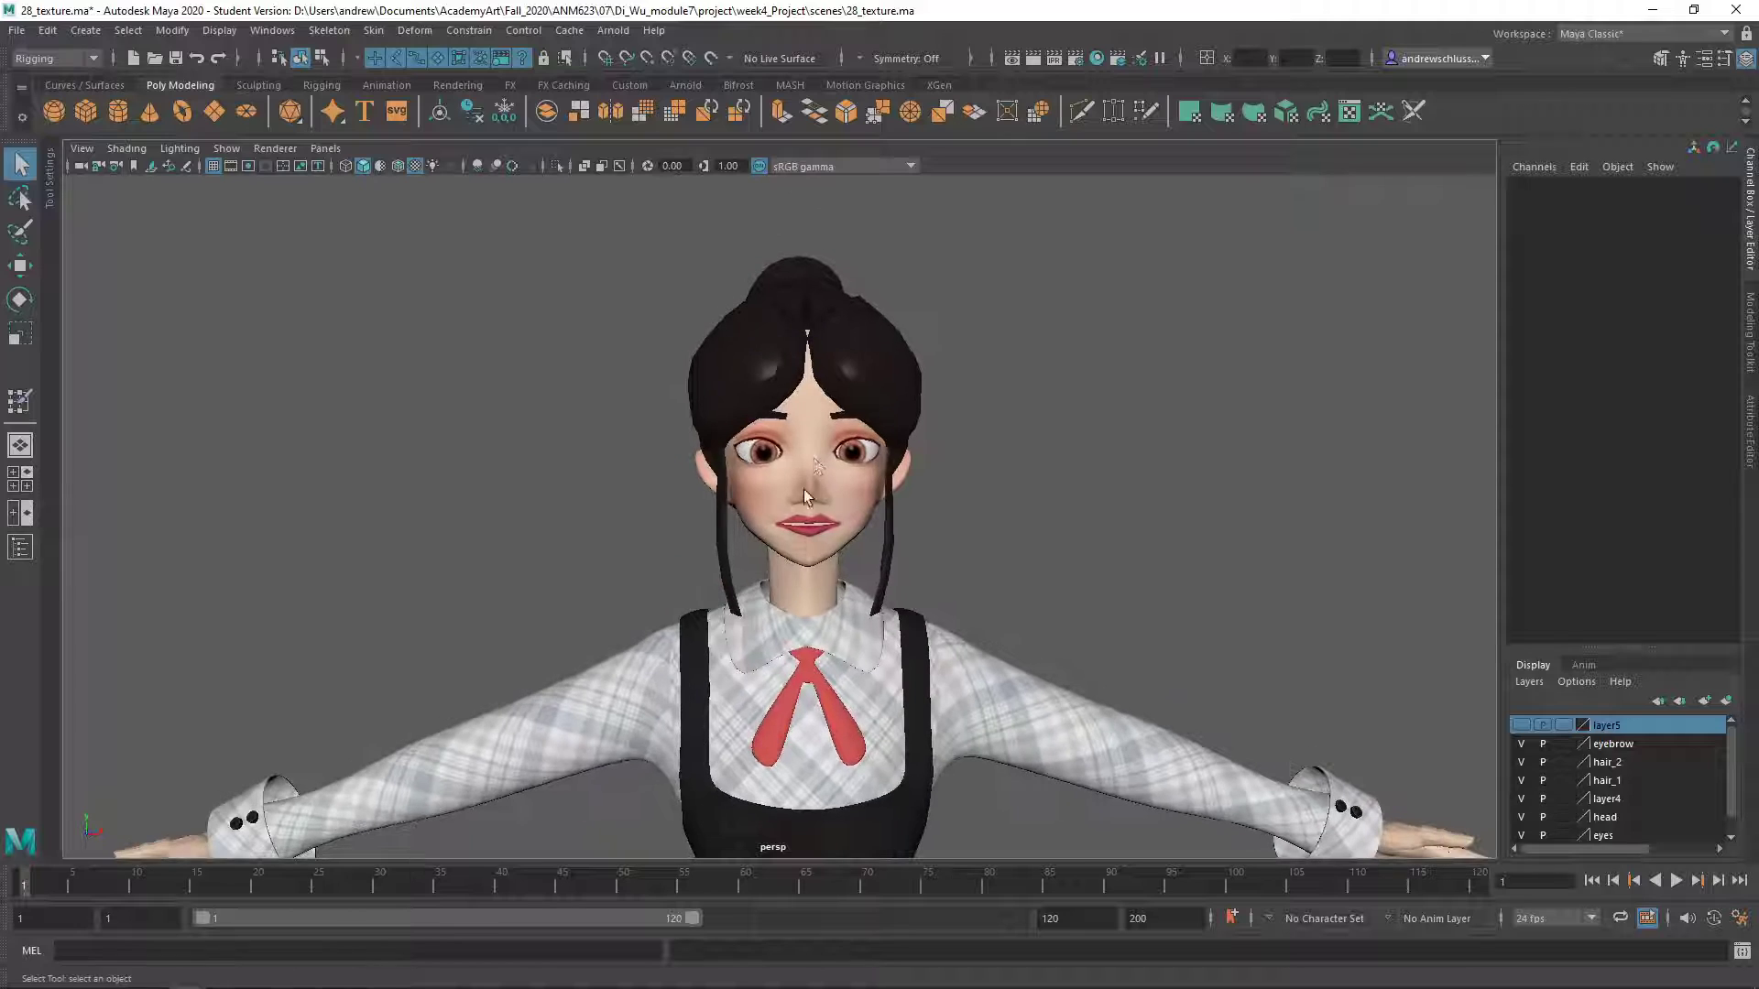
{"action": "right_click_drag", "start_coordinate": [776, 522], "coordinate": [835, 560], "text": "alt"}
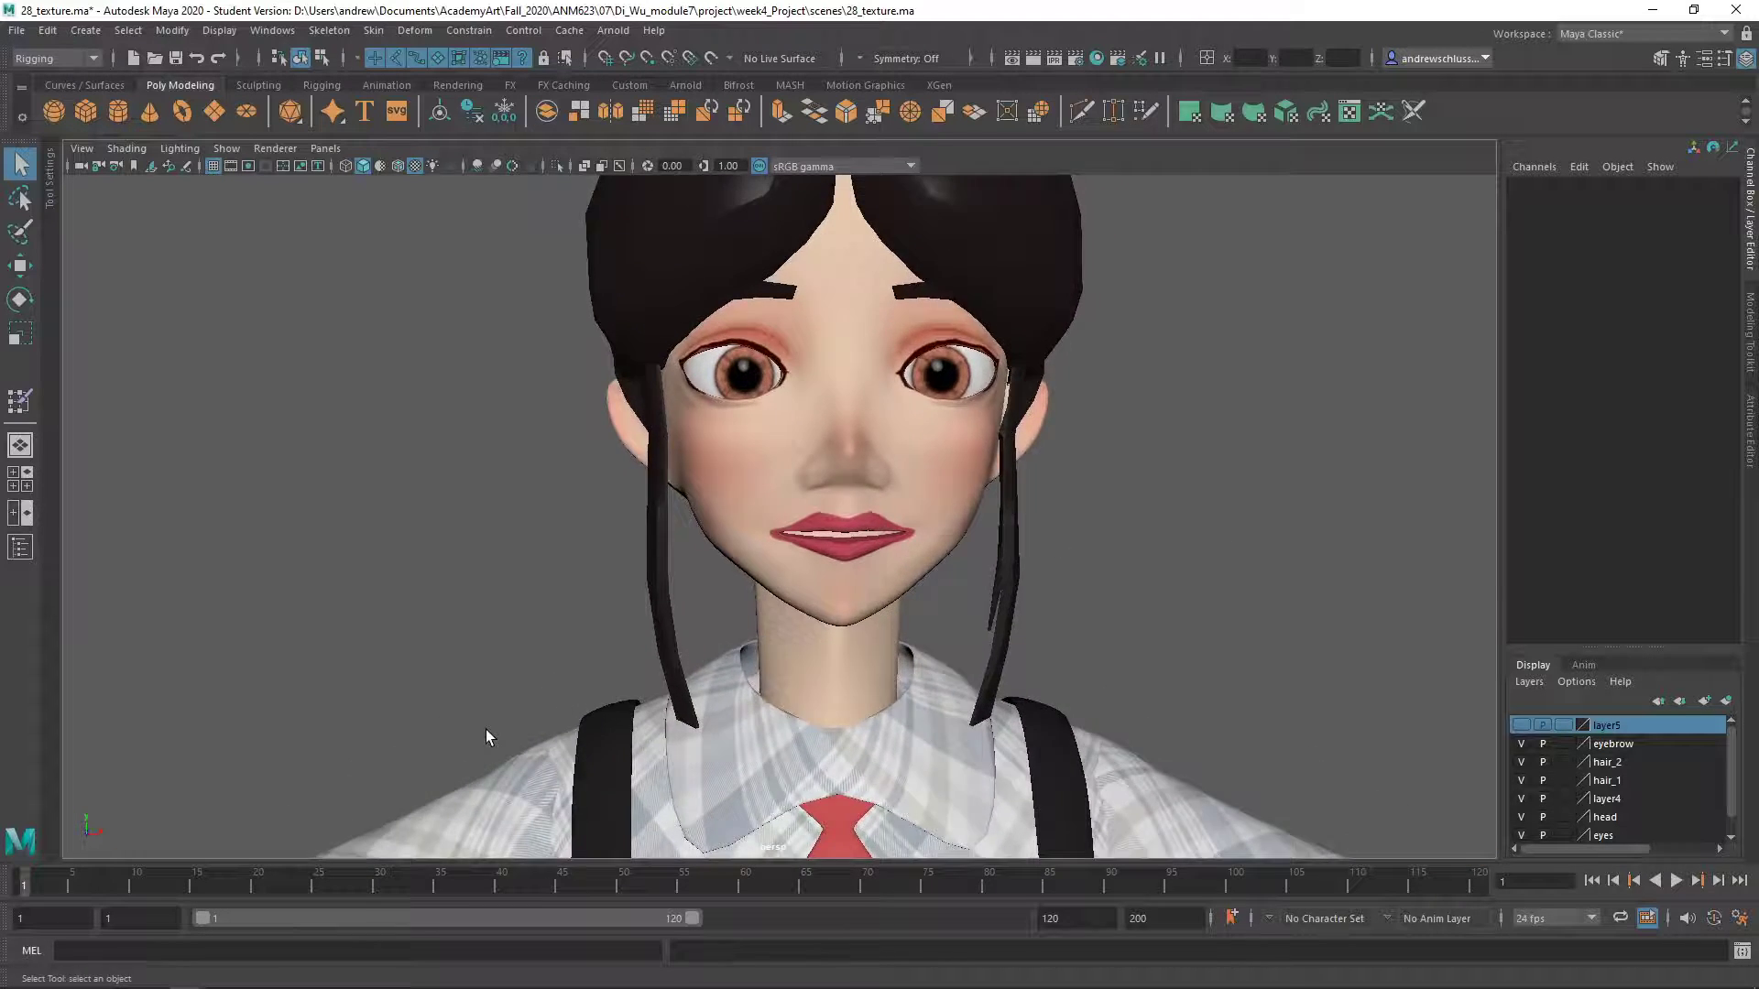
{"action": "left_click_drag", "start_coordinate": [485, 736], "coordinate": [677, 777], "text": "alt"}
{"action": "left_click", "coordinate": [640, 431]}
{"action": "middle_click_drag", "start_coordinate": [645, 478], "coordinate": [686, 643], "text": "alt"}
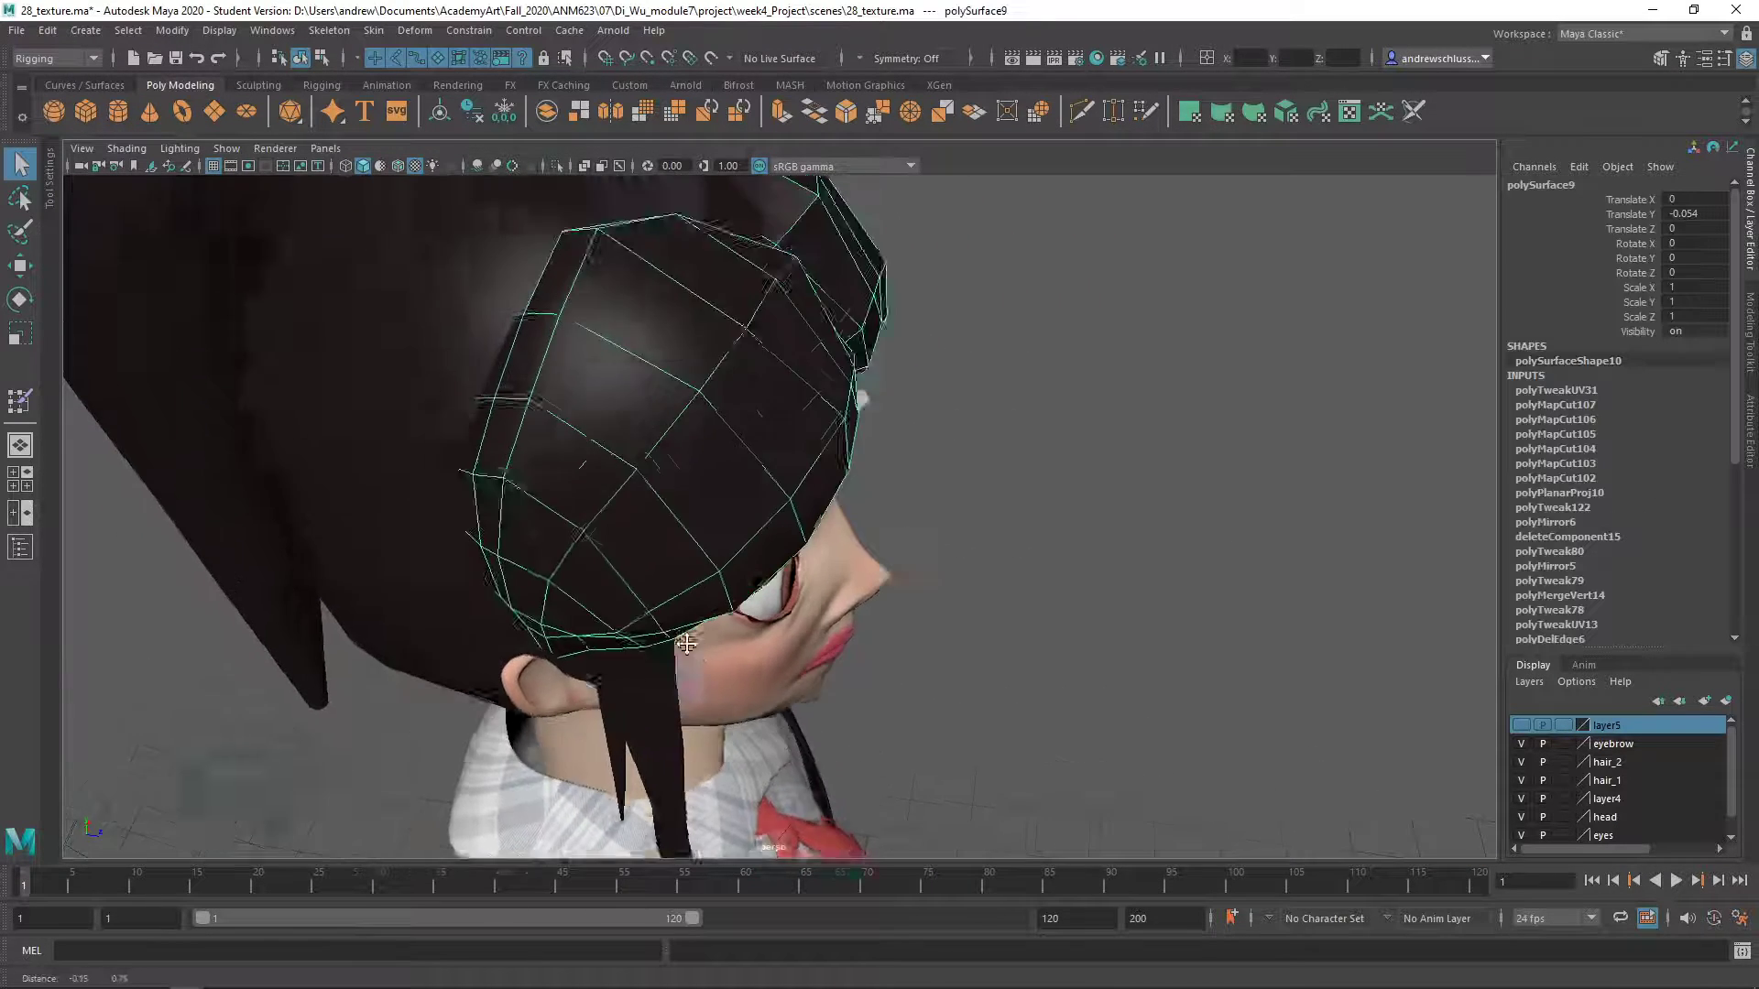
{"action": "left_click_drag", "start_coordinate": [686, 644], "coordinate": [626, 648], "text": "alt"}
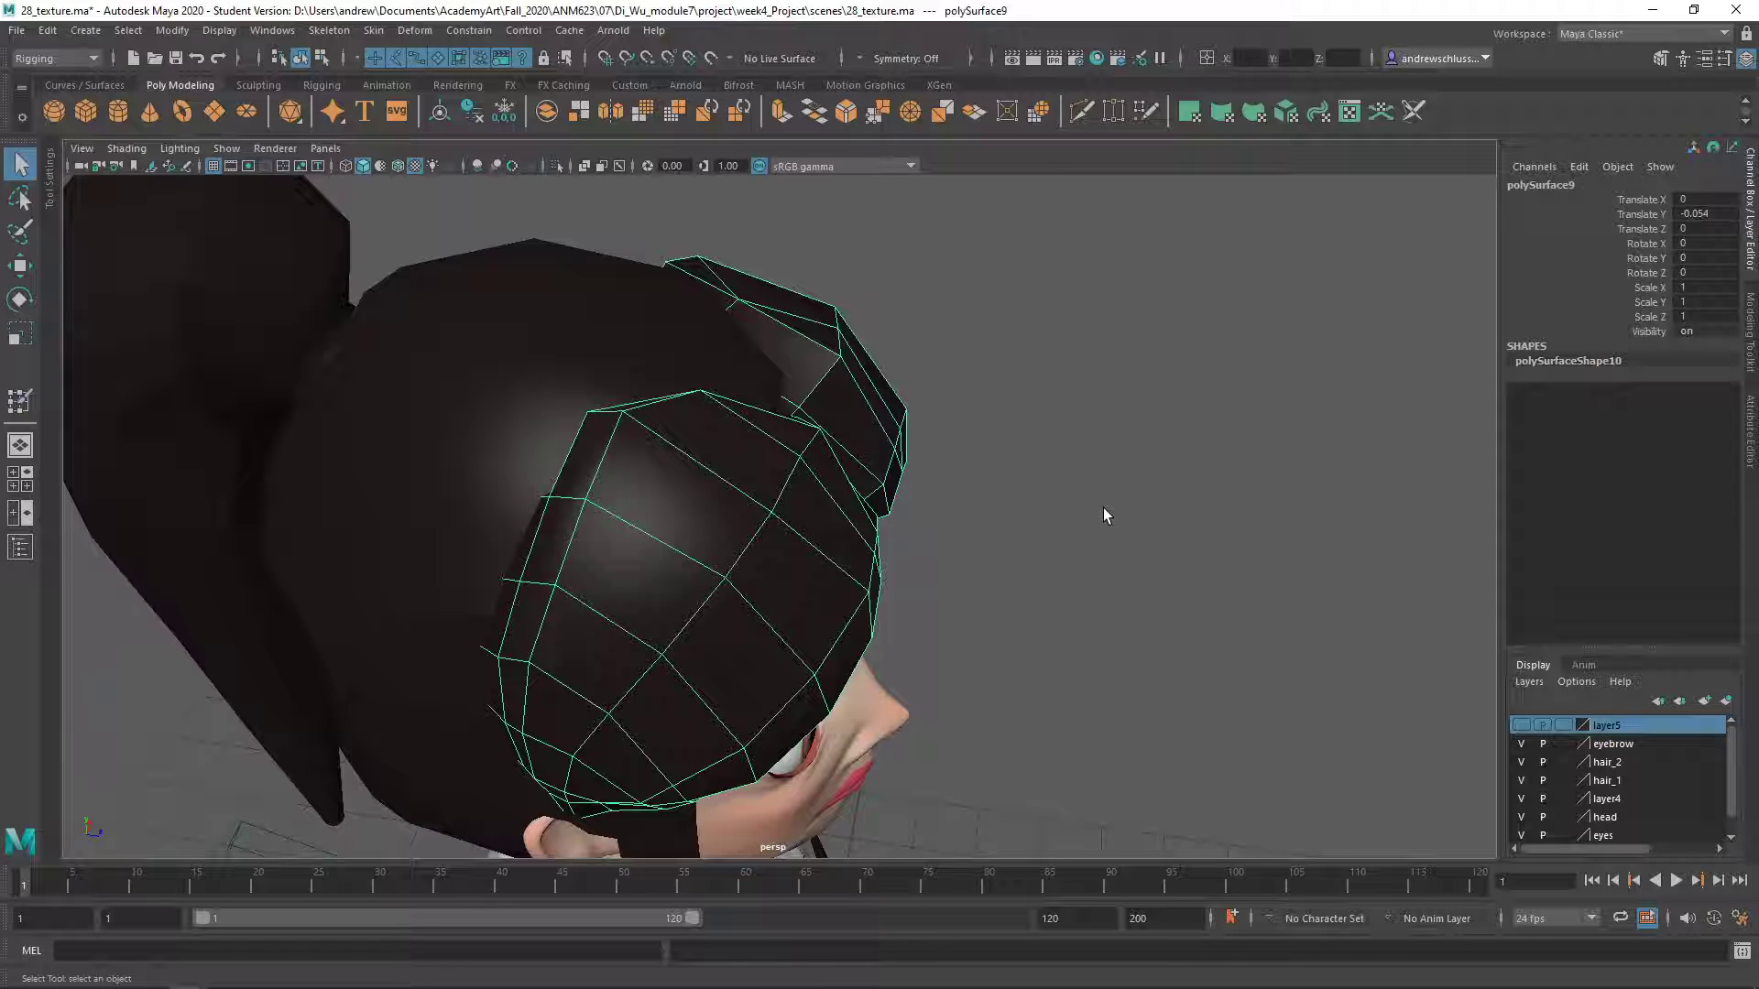
{"action": "left_click", "coordinate": [1733, 9]}
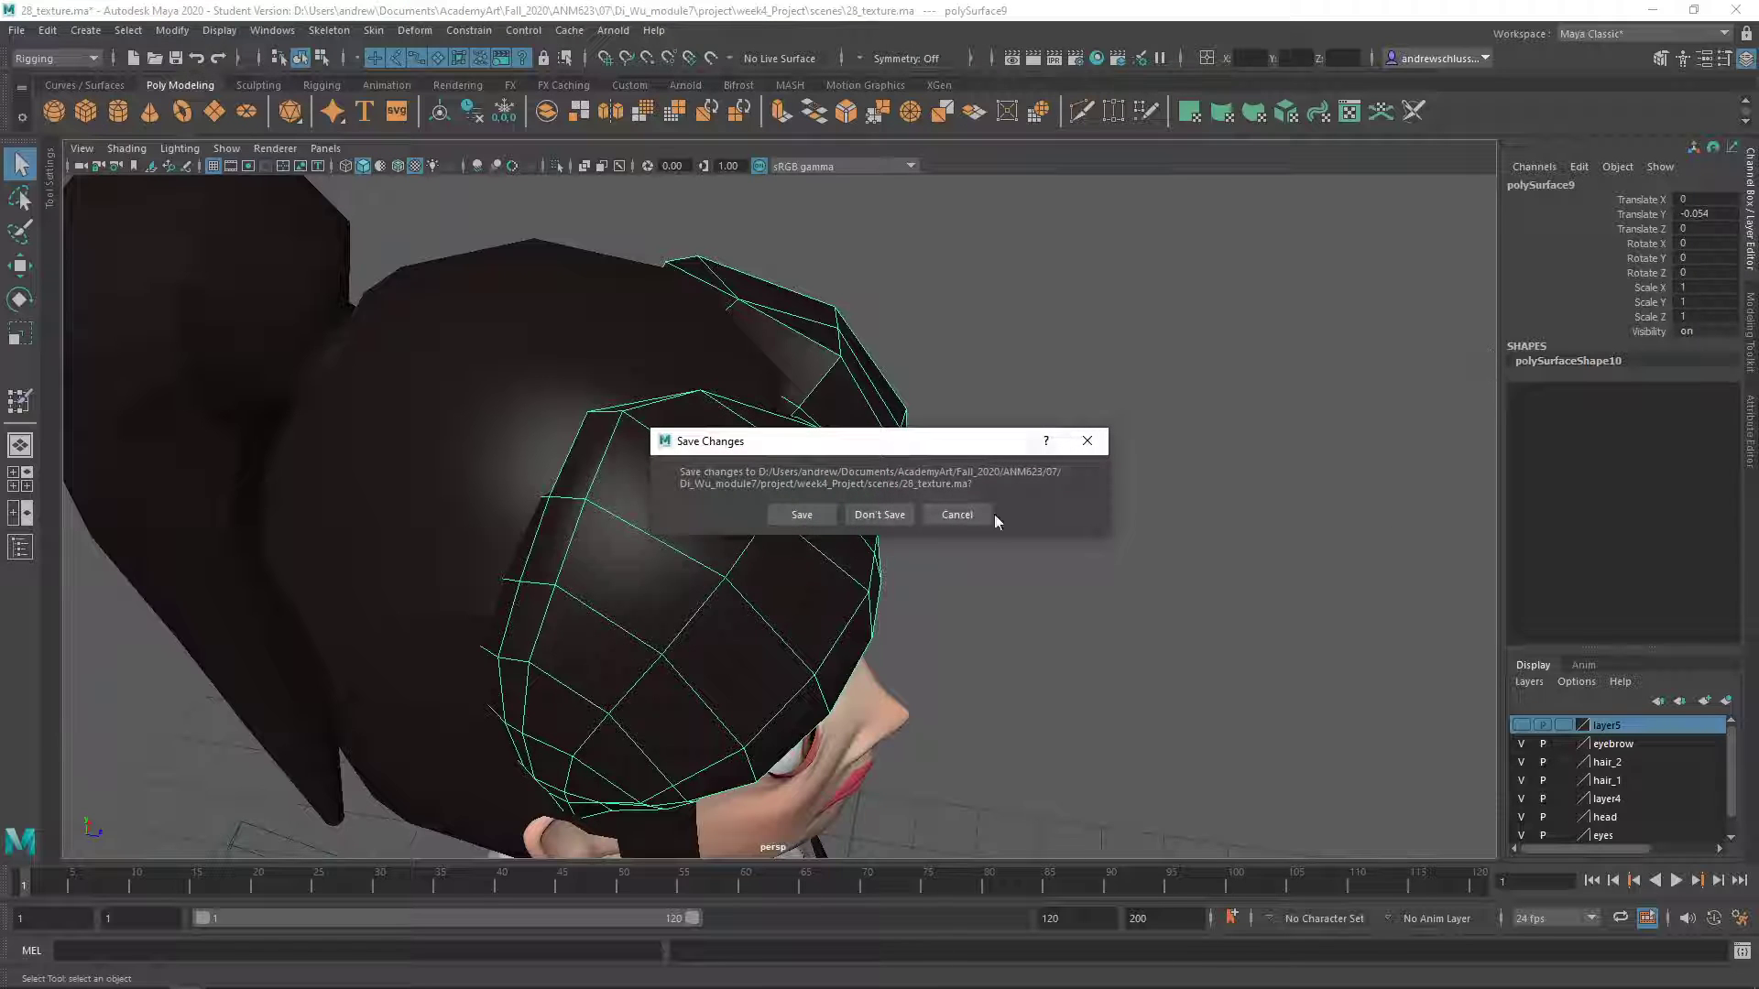
{"action": "left_click", "coordinate": [971, 515]}
{"action": "left_click", "coordinate": [1747, 421]}
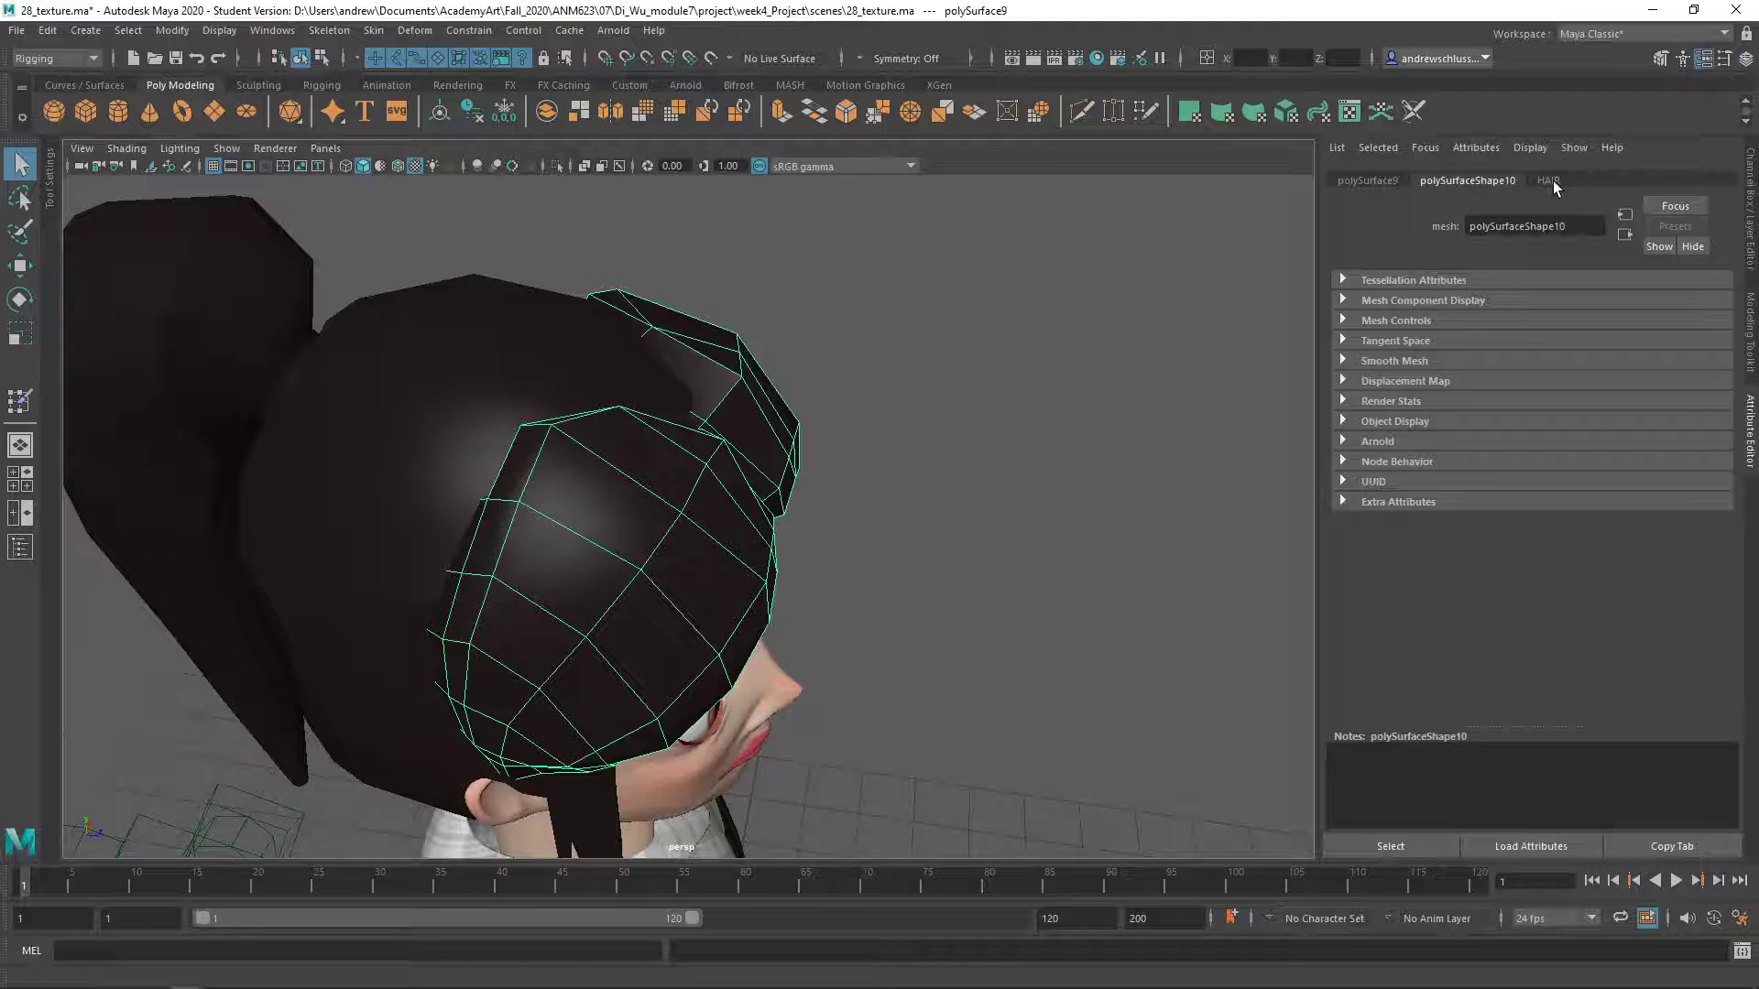
{"action": "left_click", "coordinate": [1550, 180]}
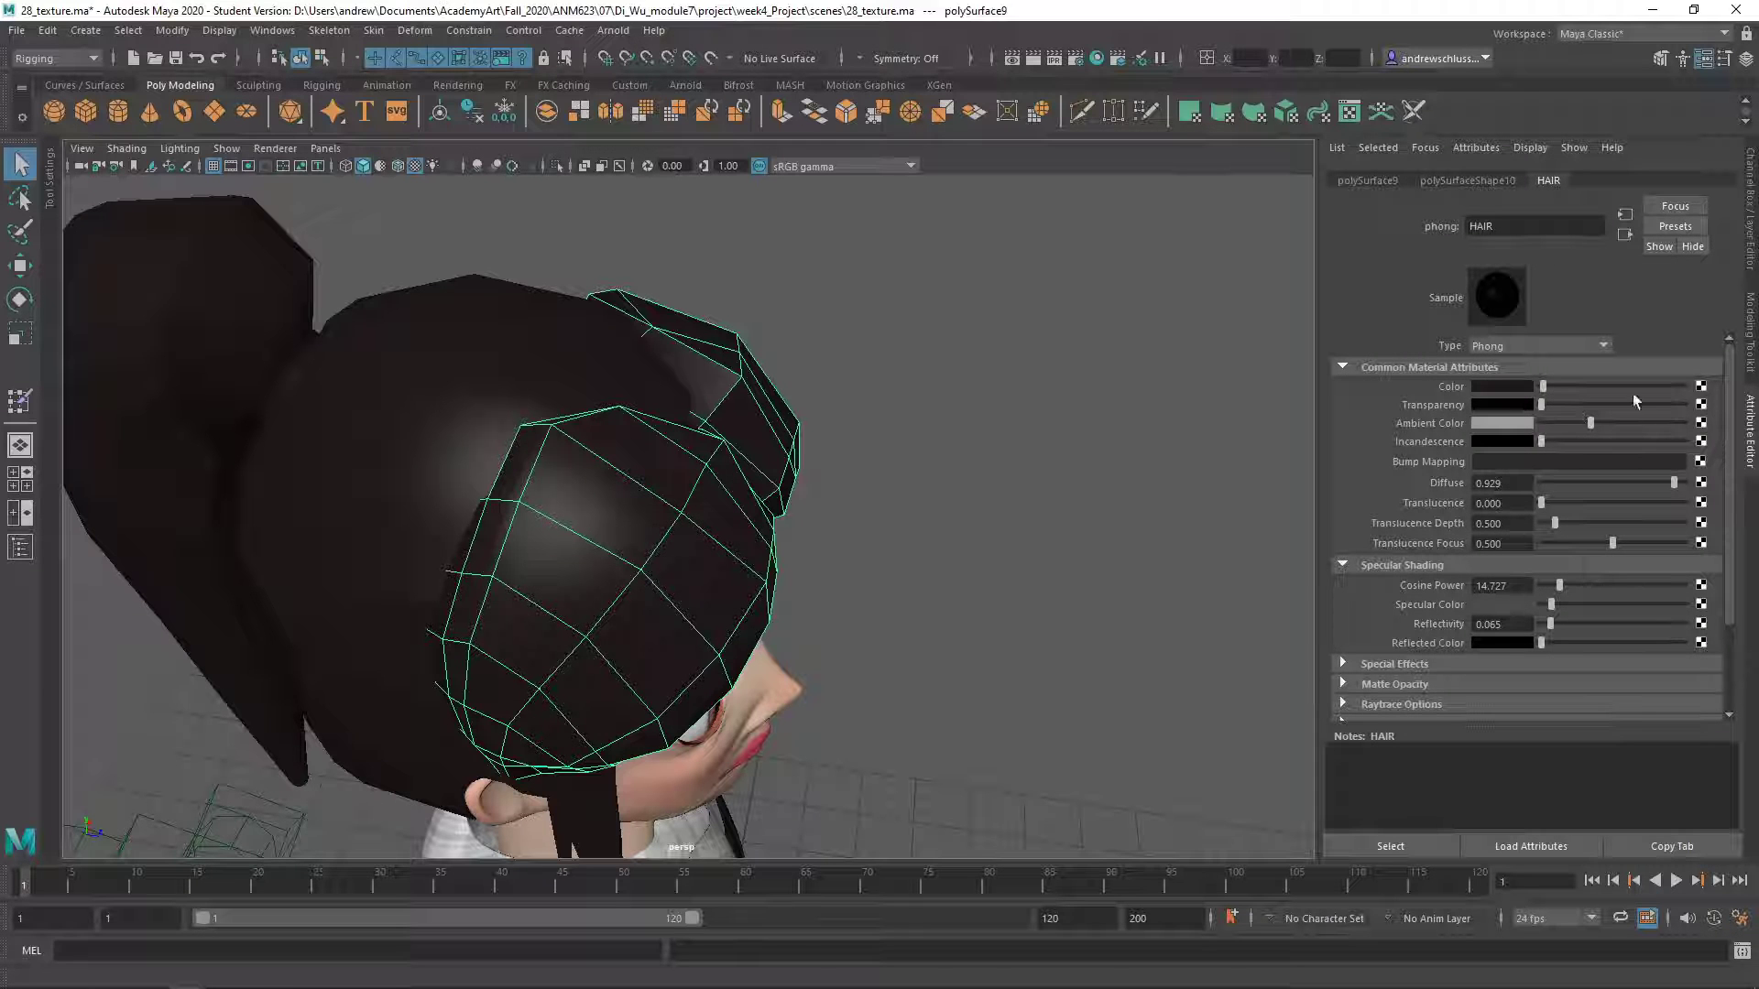
{"action": "left_click", "coordinate": [1067, 351]}
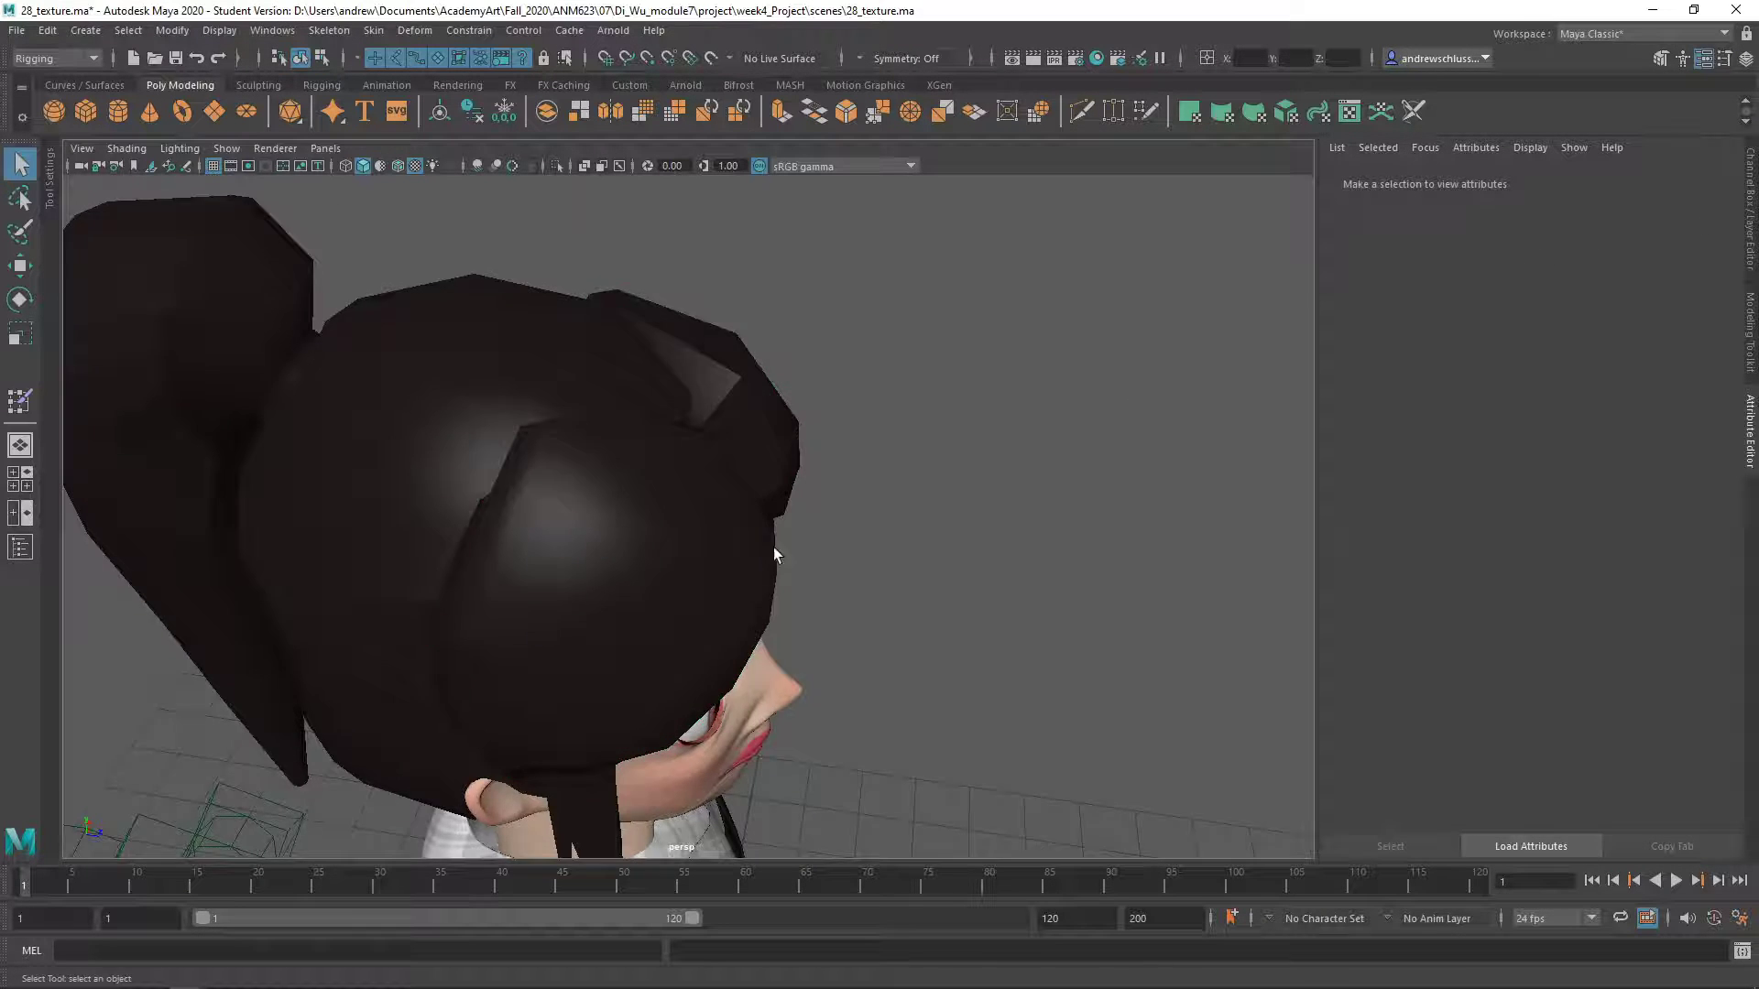
Examine the character's hair, face, collar and red tie from the side and the front
{"action": "left_click_drag", "start_coordinate": [774, 547], "coordinate": [651, 451], "text": "alt"}
{"action": "left_click_drag", "start_coordinate": [838, 415], "coordinate": [626, 369], "text": "alt"}
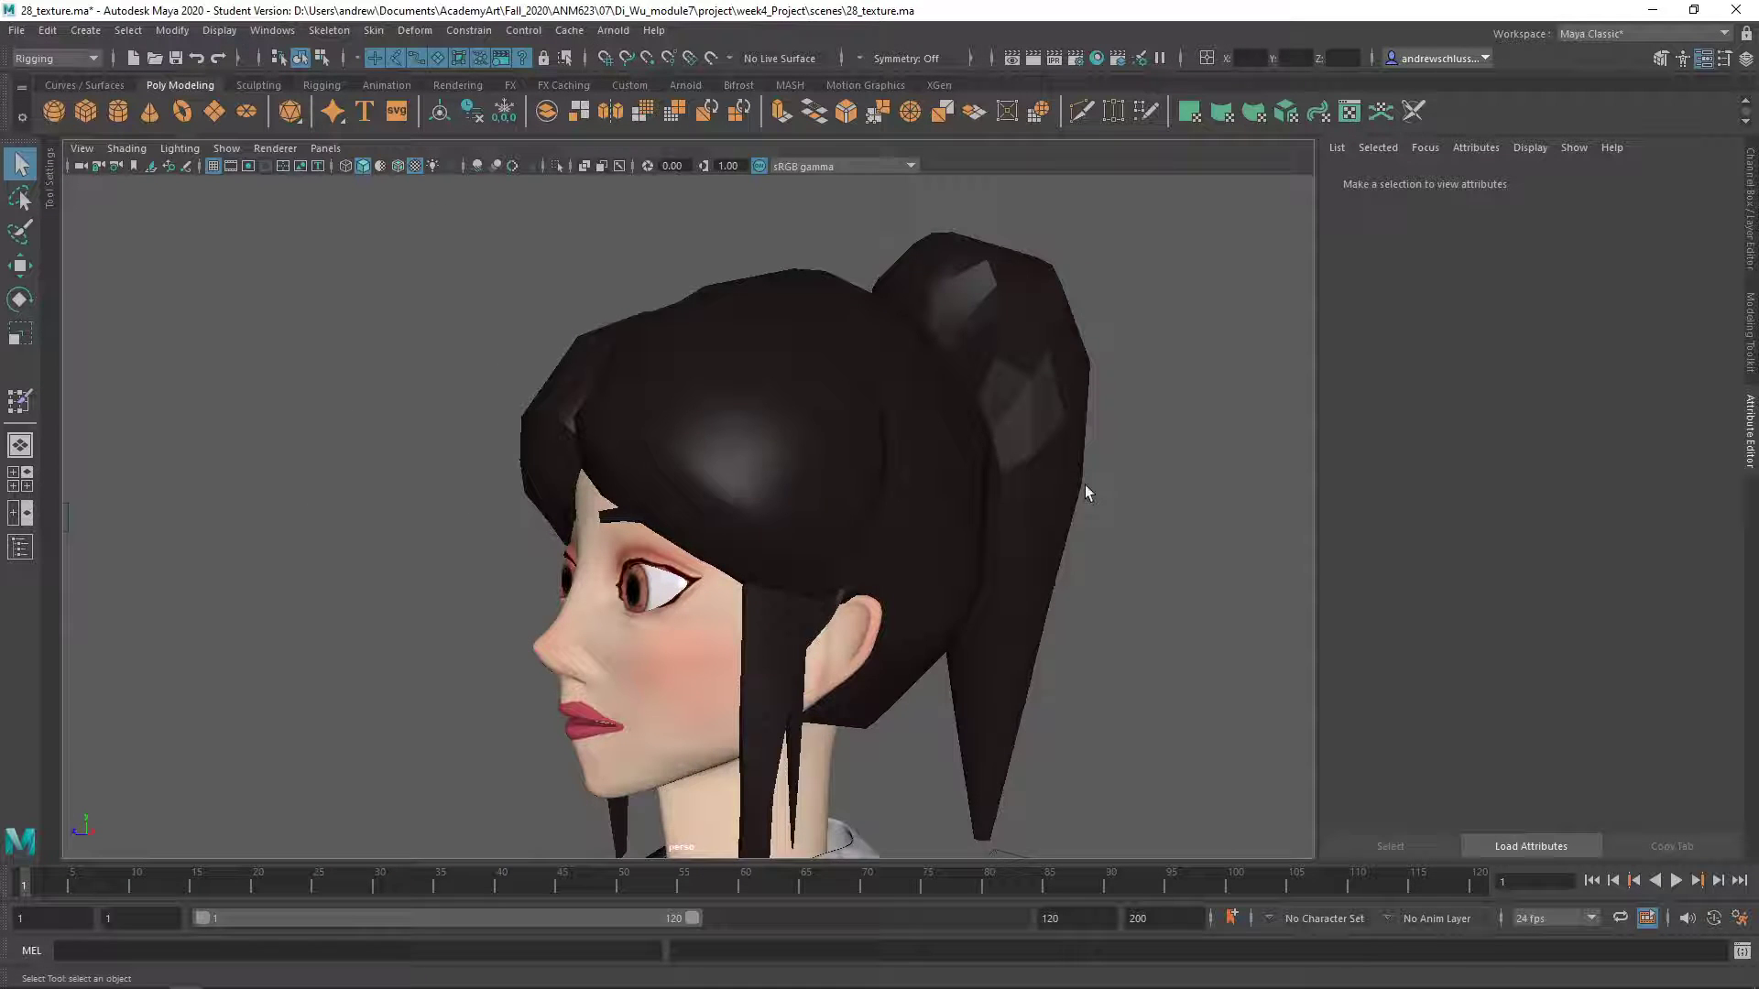
{"action": "left_click_drag", "start_coordinate": [1084, 493], "coordinate": [958, 499], "text": "alt"}
{"action": "scroll", "coordinate": [806, 337], "scroll_direction": "up", "scroll_amount": 5}
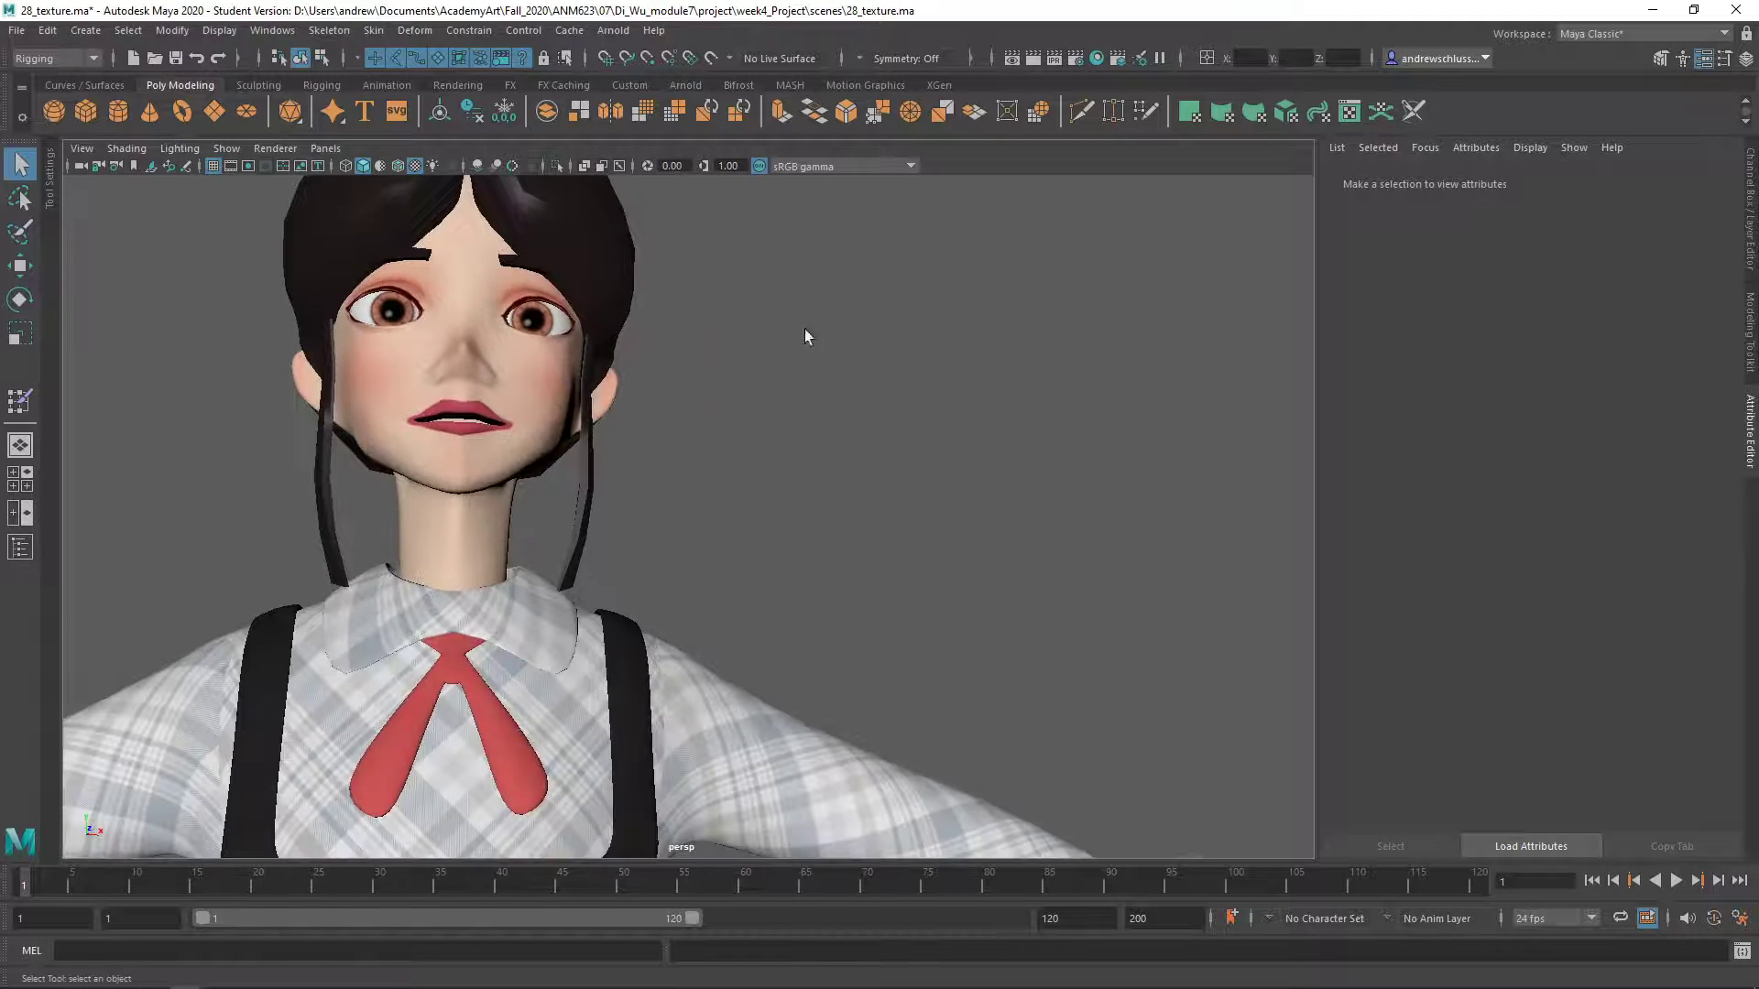
{"action": "middle_click_drag", "start_coordinate": [794, 523], "coordinate": [909, 330], "text": "alt"}
{"action": "left_click_drag", "start_coordinate": [838, 480], "coordinate": [546, 628], "text": "alt"}
{"action": "right_click_drag", "start_coordinate": [449, 572], "coordinate": [448, 517], "text": "alt"}
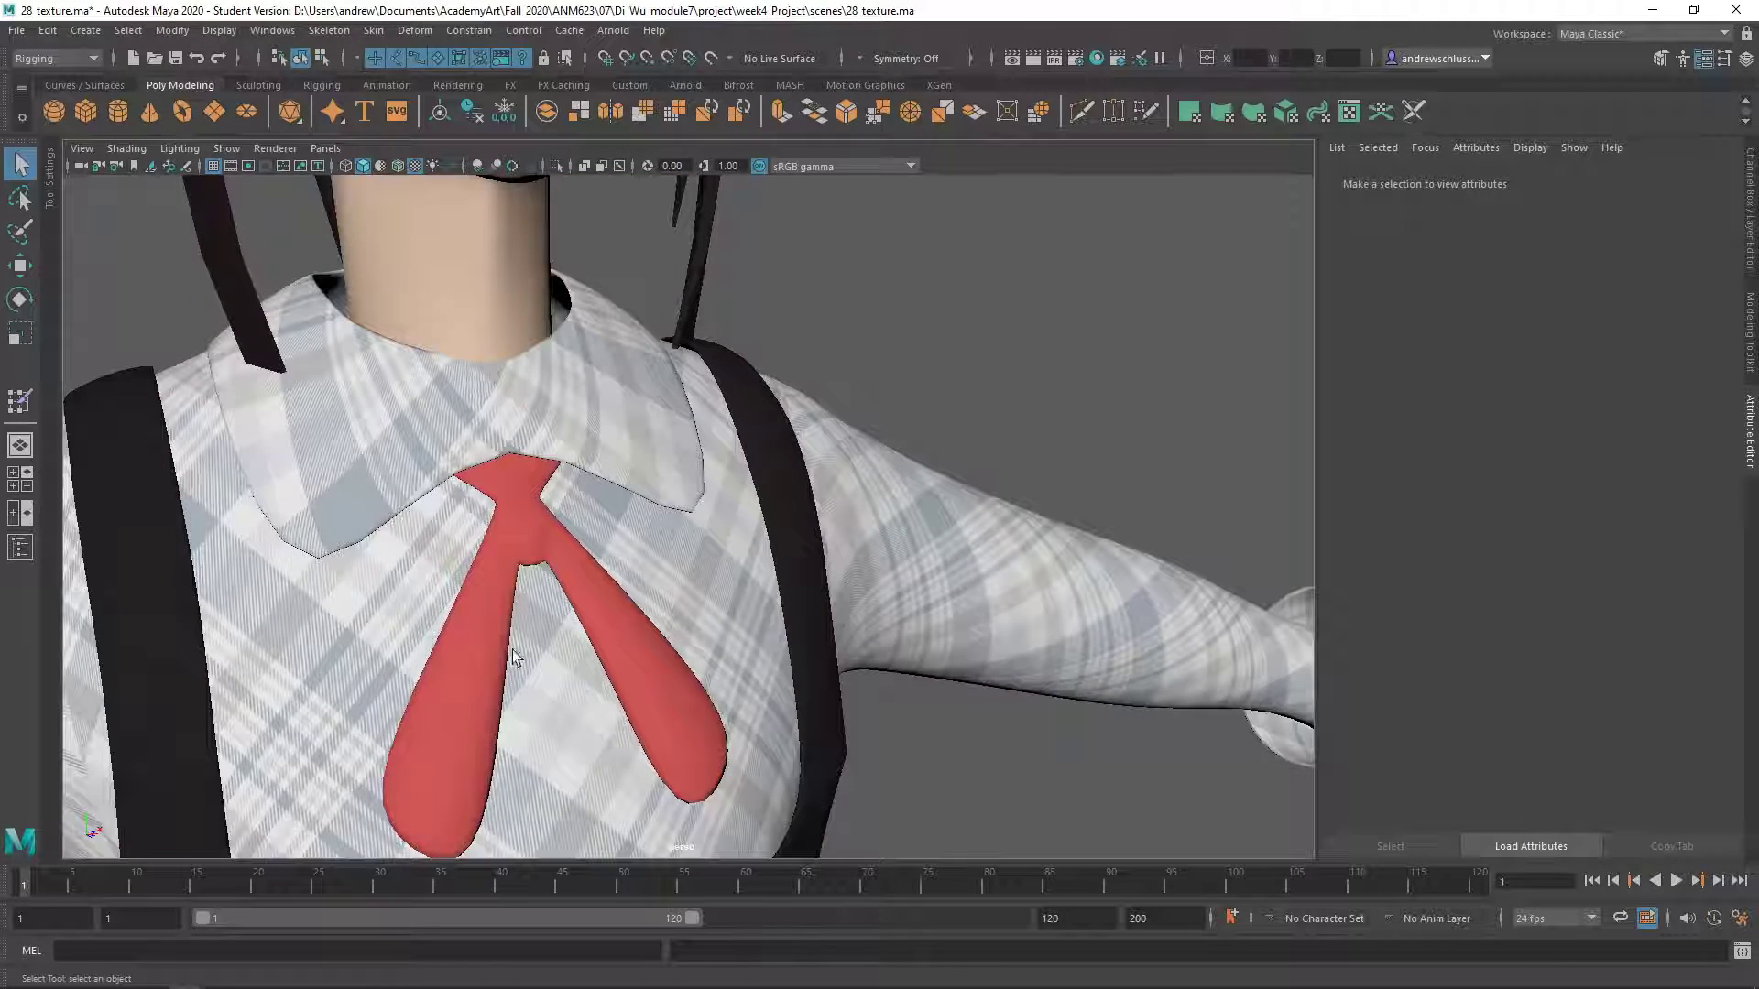
{"action": "middle_click_drag", "start_coordinate": [611, 689], "coordinate": [623, 434], "text": "alt"}
Select the plaid shirt mesh and inspect the image file connected to its shirt material's color
{"action": "left_click", "coordinate": [594, 535]}
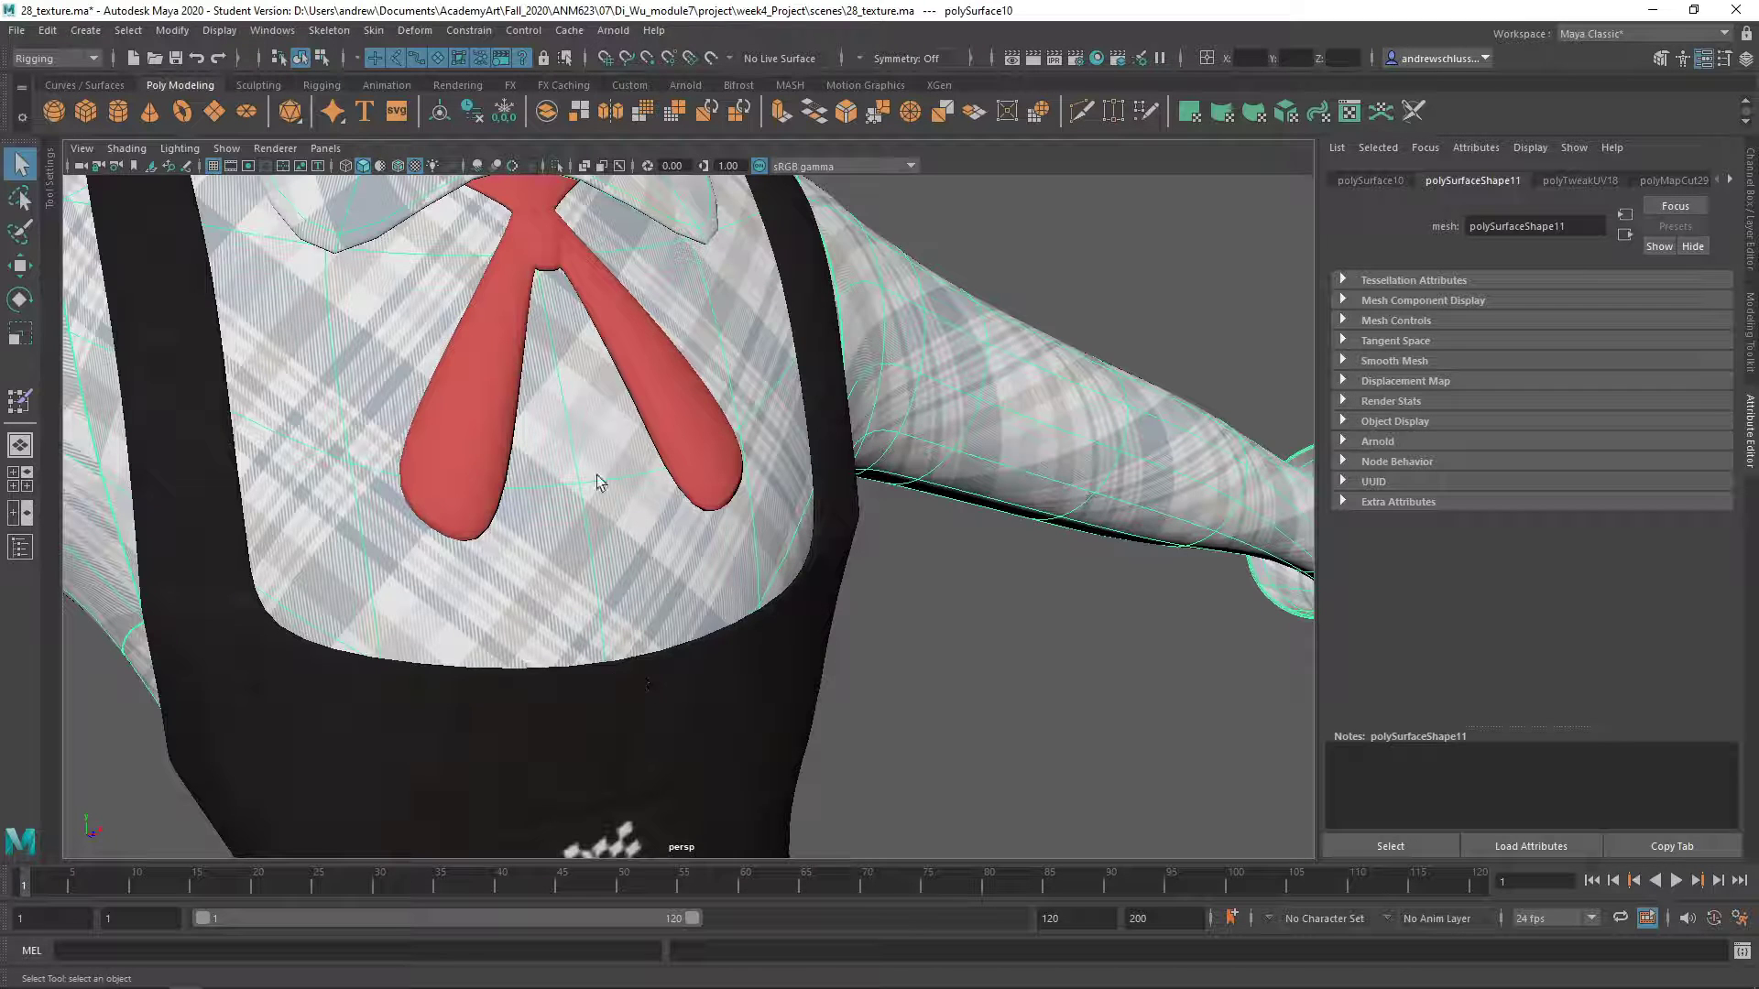
{"action": "right_click_drag", "start_coordinate": [1036, 419], "coordinate": [529, 425], "text": "alt"}
{"action": "left_click_drag", "start_coordinate": [513, 445], "coordinate": [639, 471], "text": "alt"}
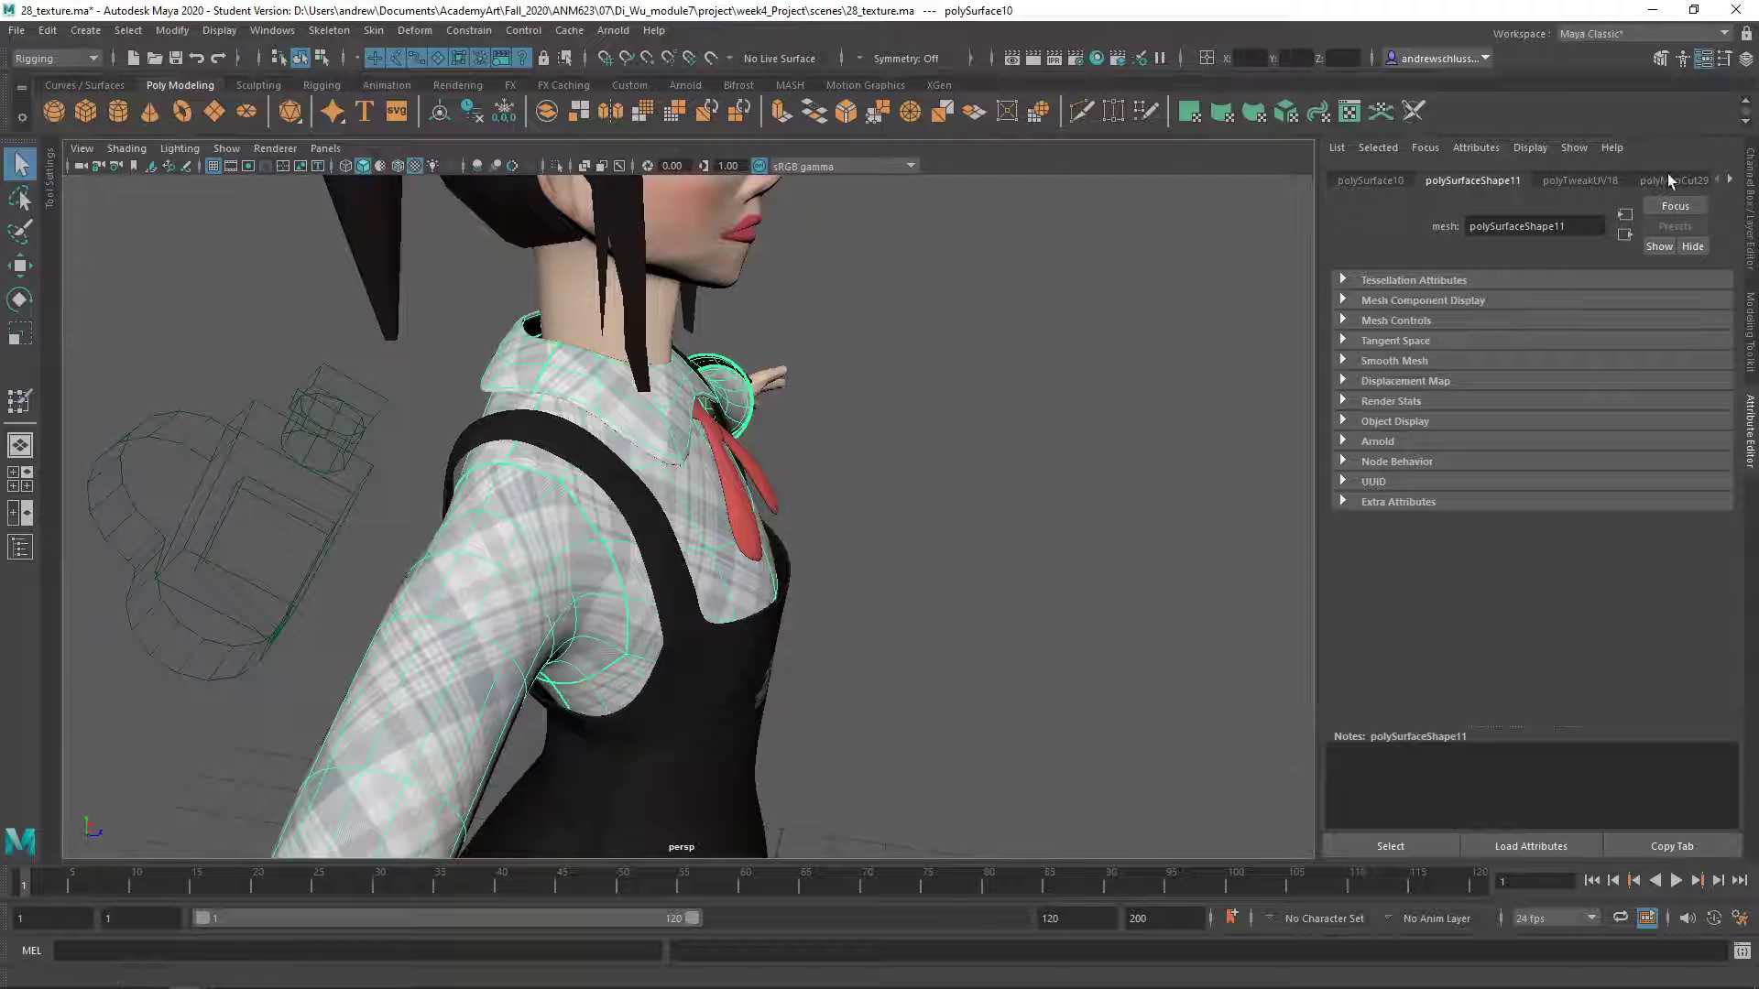
{"action": "left_click", "coordinate": [1556, 183]}
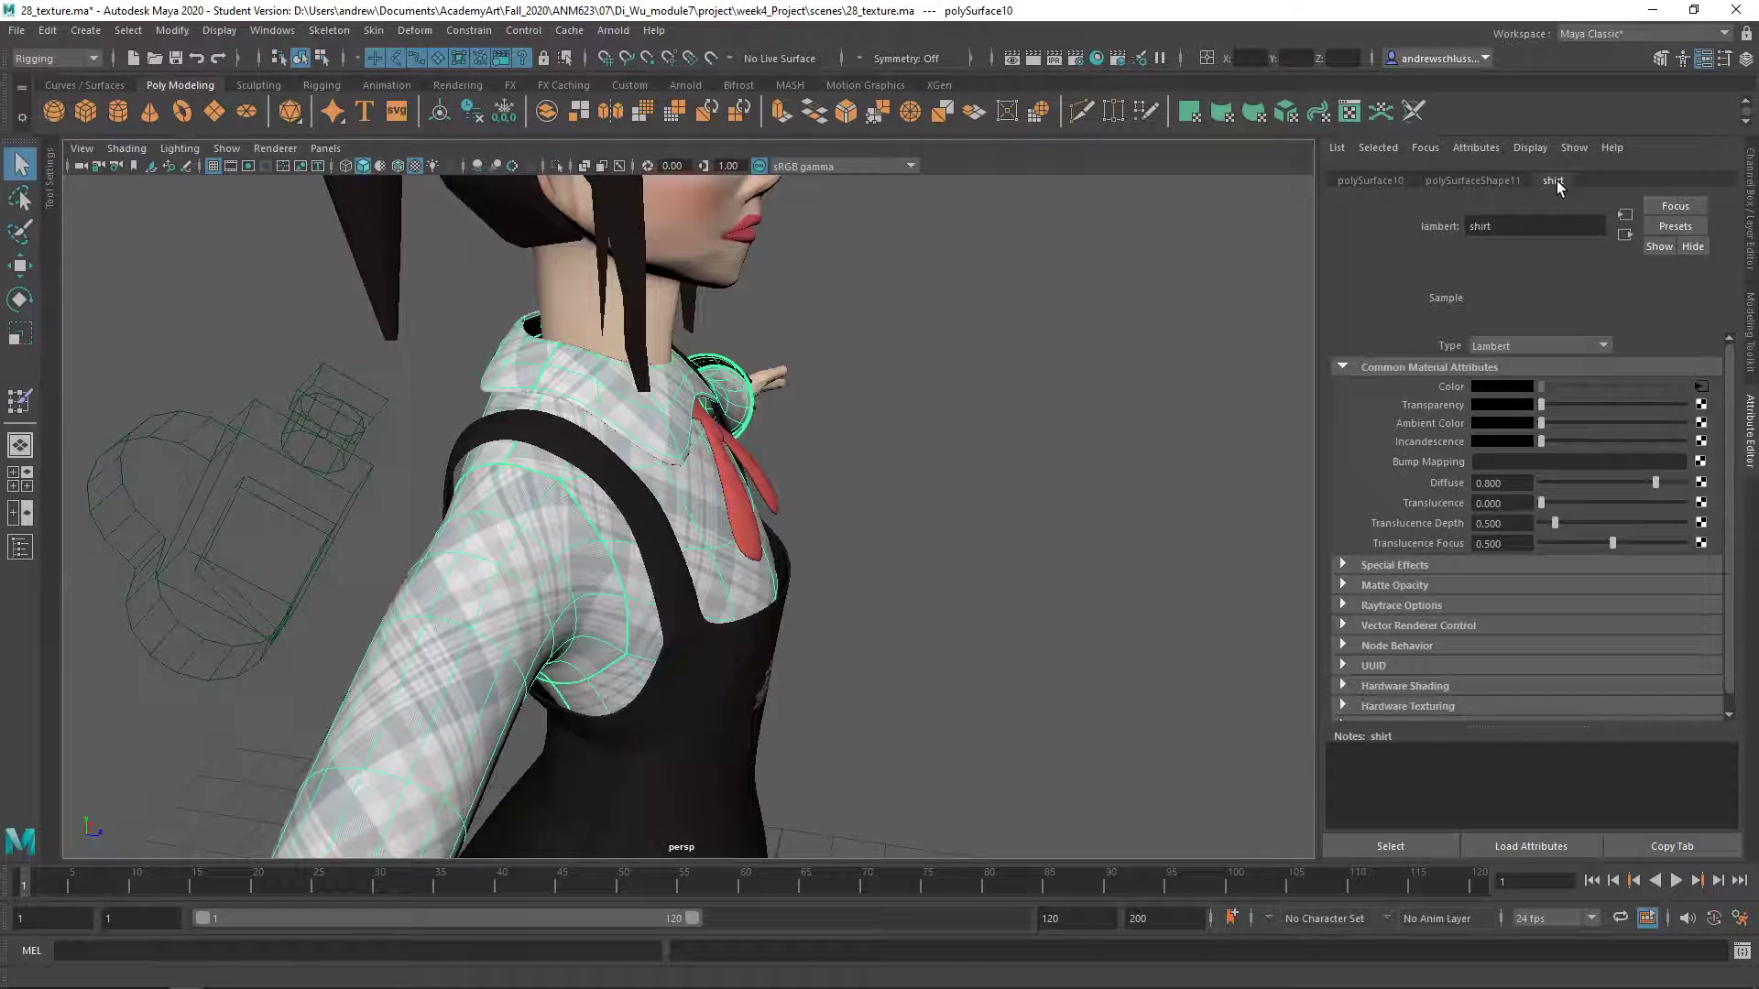
{"action": "left_click", "coordinate": [1698, 390]}
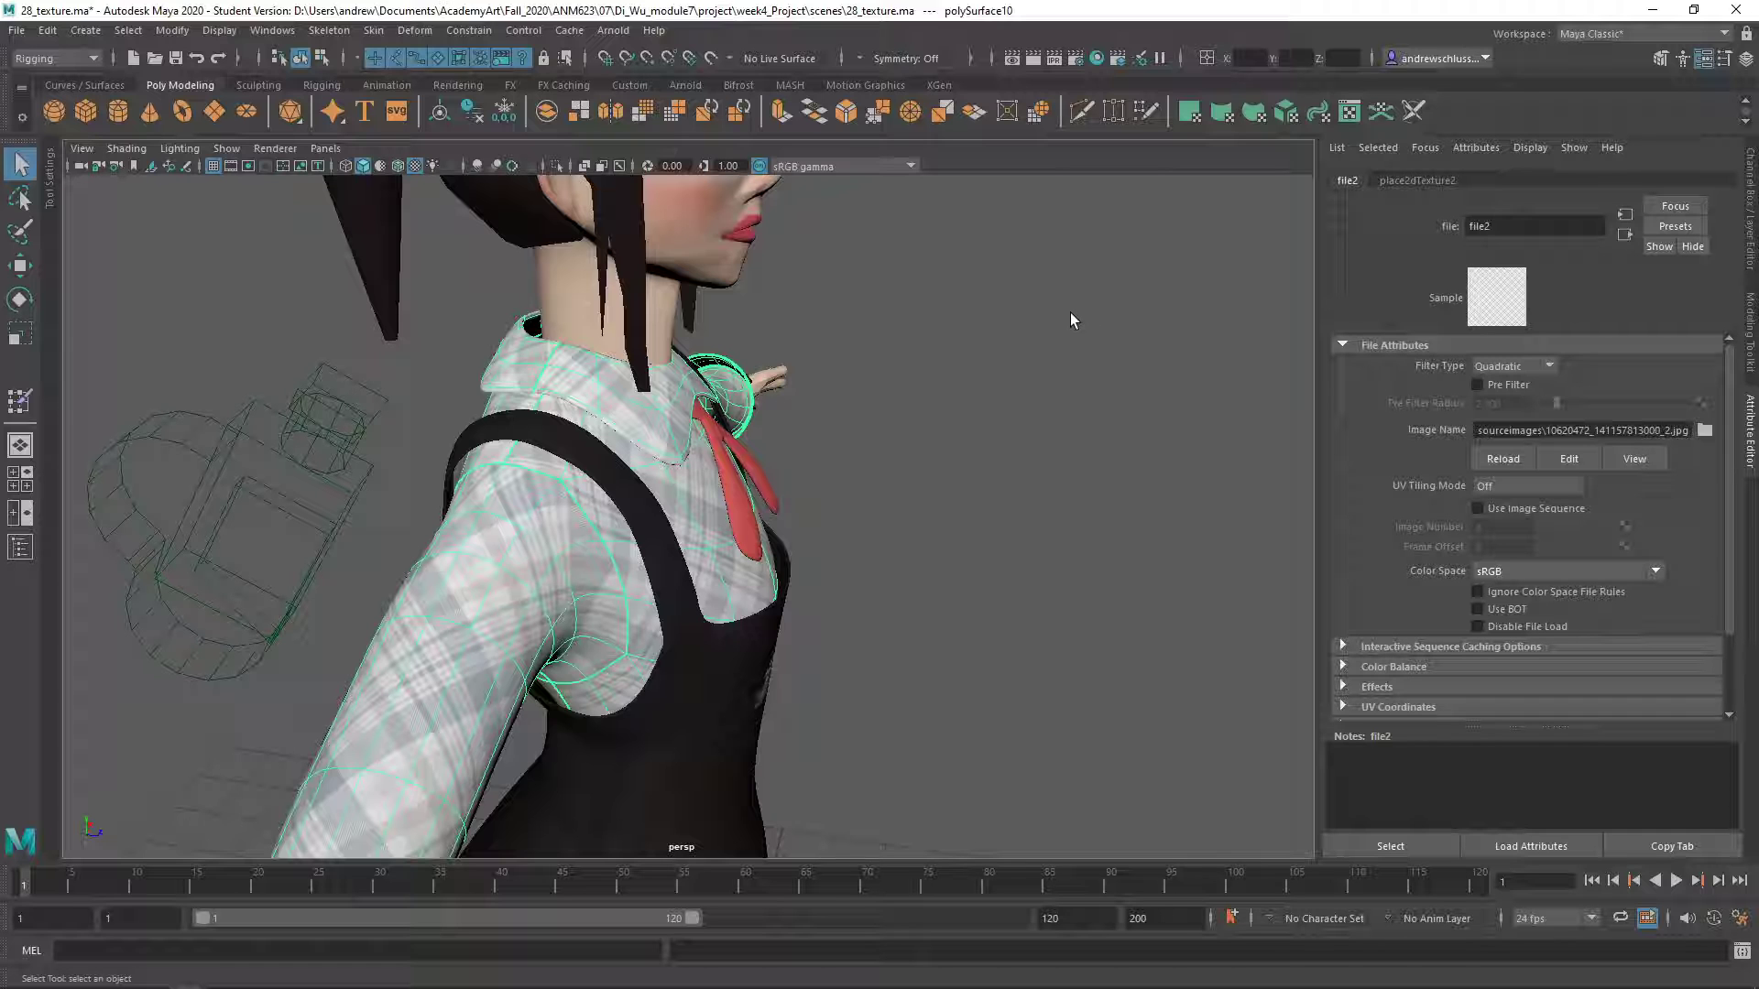
Select the black coat mesh and inspect the image file connected to its coat material's color
{"action": "left_click", "coordinate": [888, 372]}
{"action": "left_click_drag", "start_coordinate": [888, 372], "coordinate": [668, 396], "text": "alt"}
{"action": "left_click", "coordinate": [672, 433]}
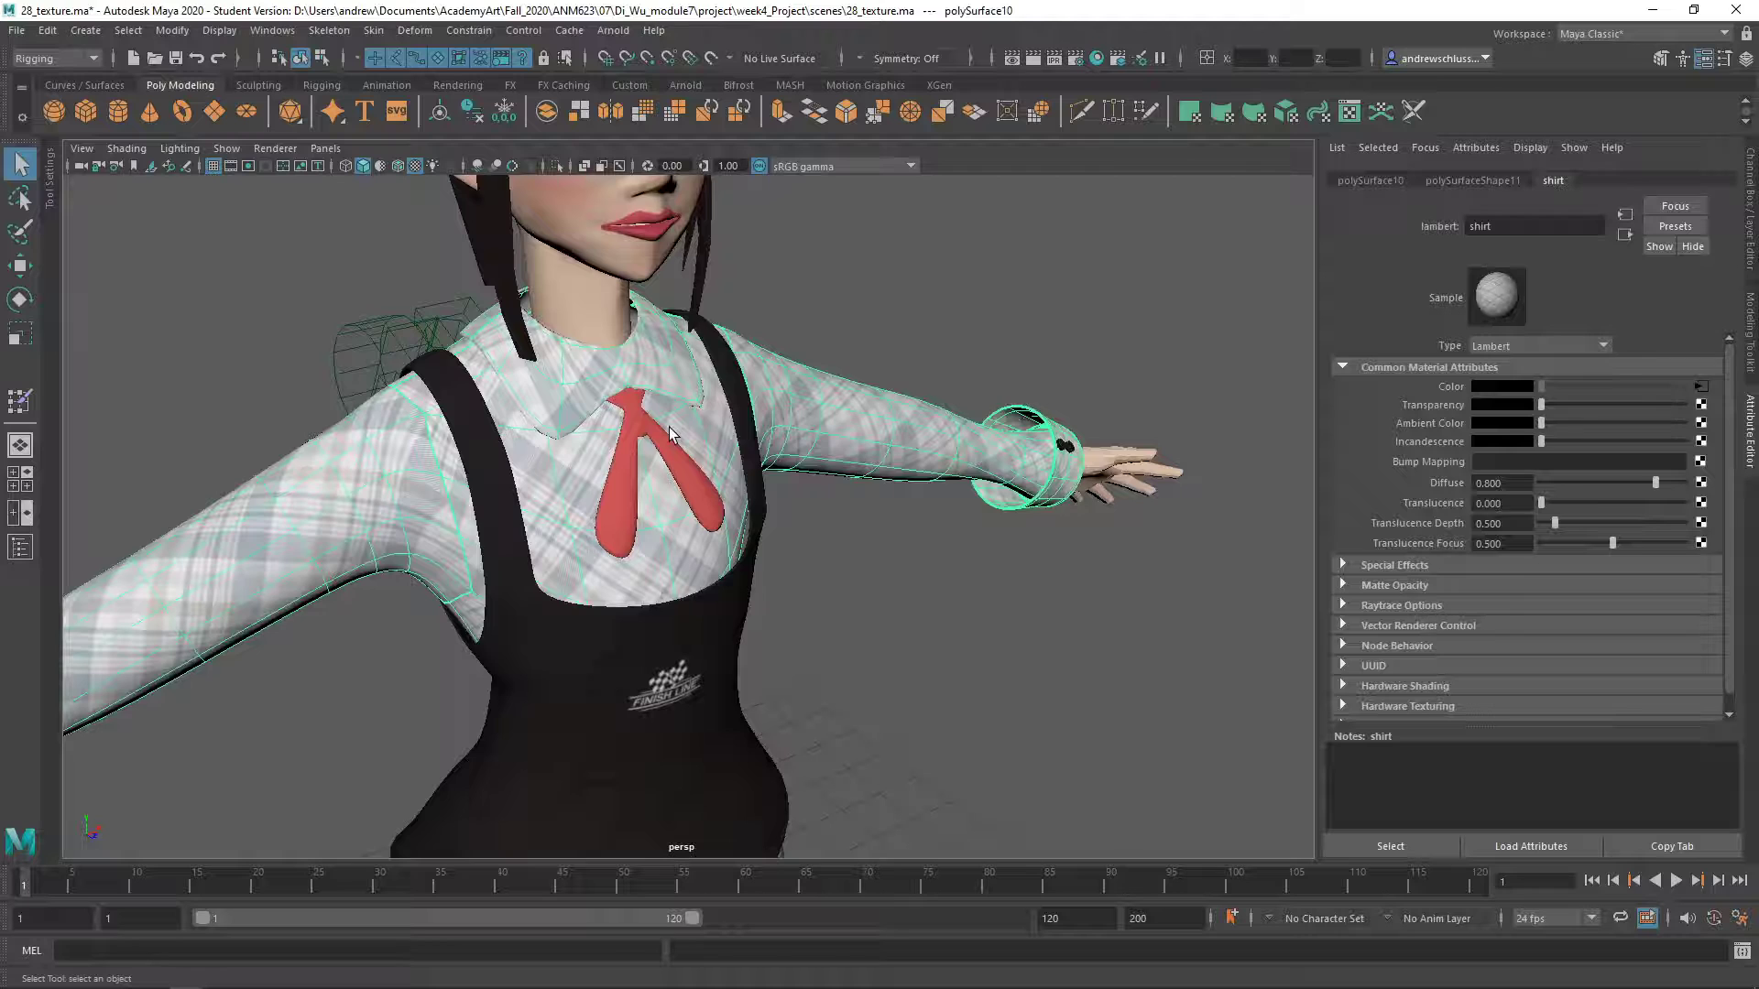
{"action": "left_click", "coordinate": [902, 310]}
{"action": "left_click_drag", "start_coordinate": [902, 310], "coordinate": [979, 353], "text": "alt"}
{"action": "right_click_drag", "start_coordinate": [979, 352], "coordinate": [735, 360], "text": "alt"}
{"action": "middle_click_drag", "start_coordinate": [861, 421], "coordinate": [826, 183], "text": "alt"}
{"action": "left_click_drag", "start_coordinate": [874, 408], "coordinate": [760, 423], "text": "alt"}
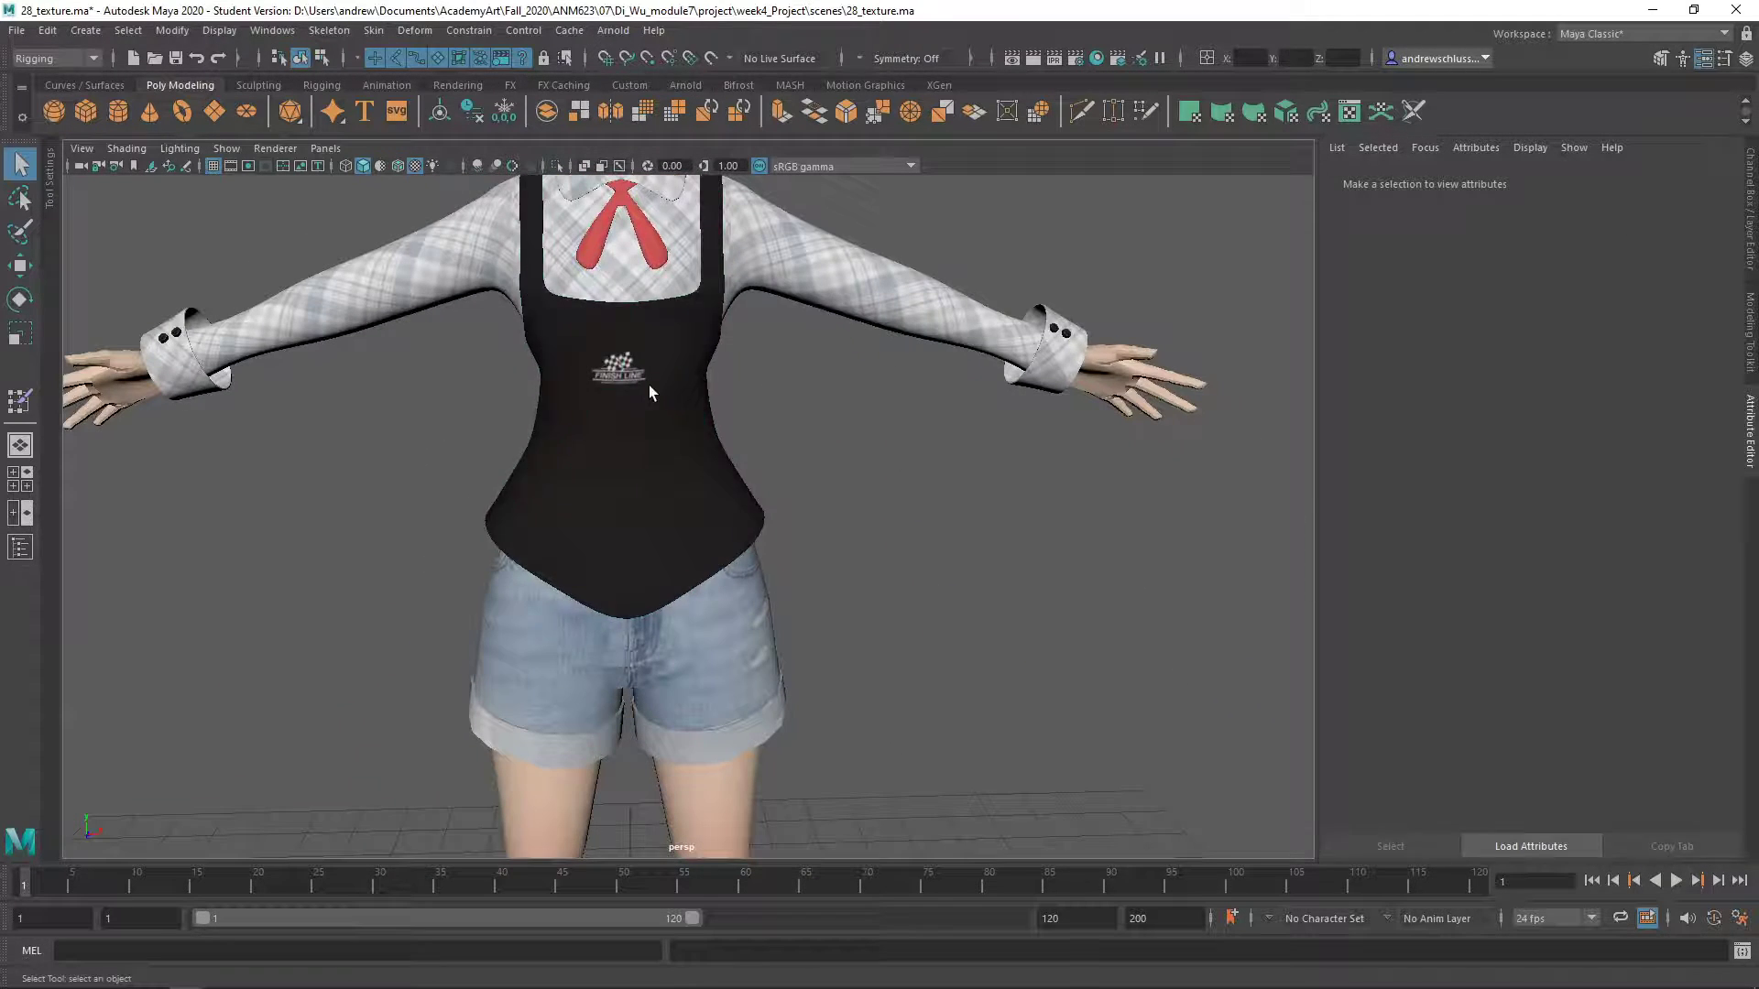
{"action": "left_click", "coordinate": [678, 388]}
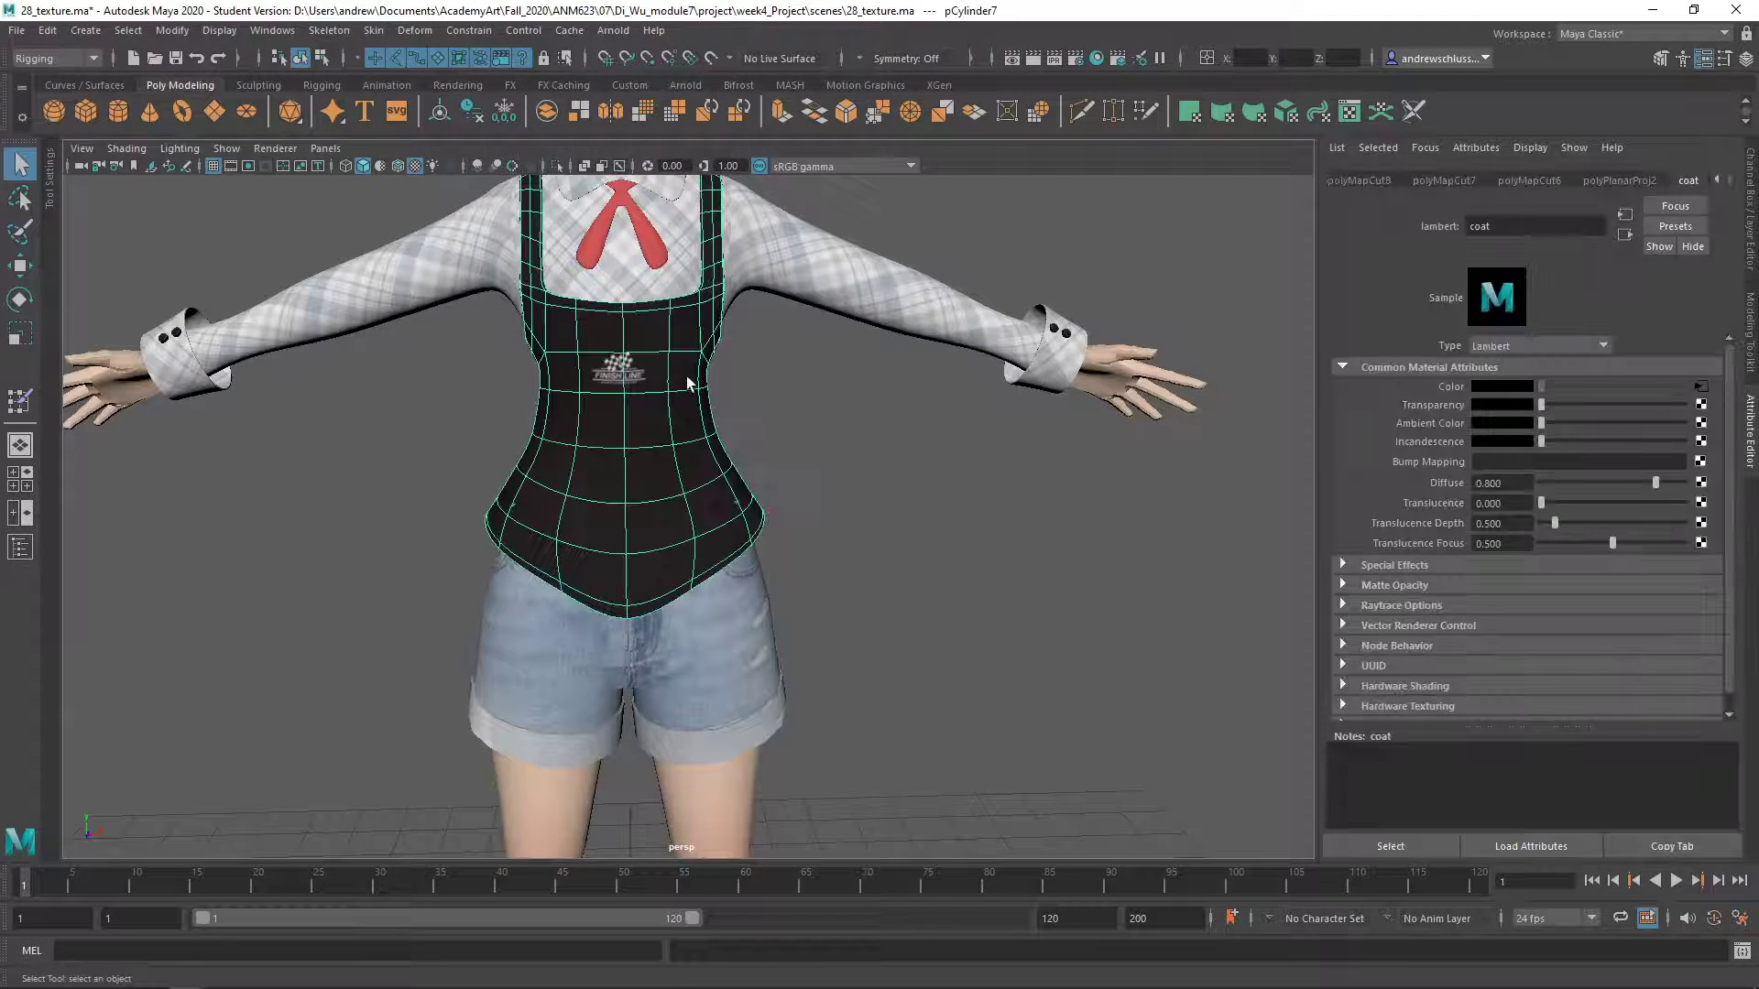
{"action": "left_click", "coordinate": [1700, 387]}
Examine the texture quality of the Finish Line logo on the front of the coat up close
{"action": "scroll", "coordinate": [853, 337], "scroll_direction": "up", "scroll_amount": 5}
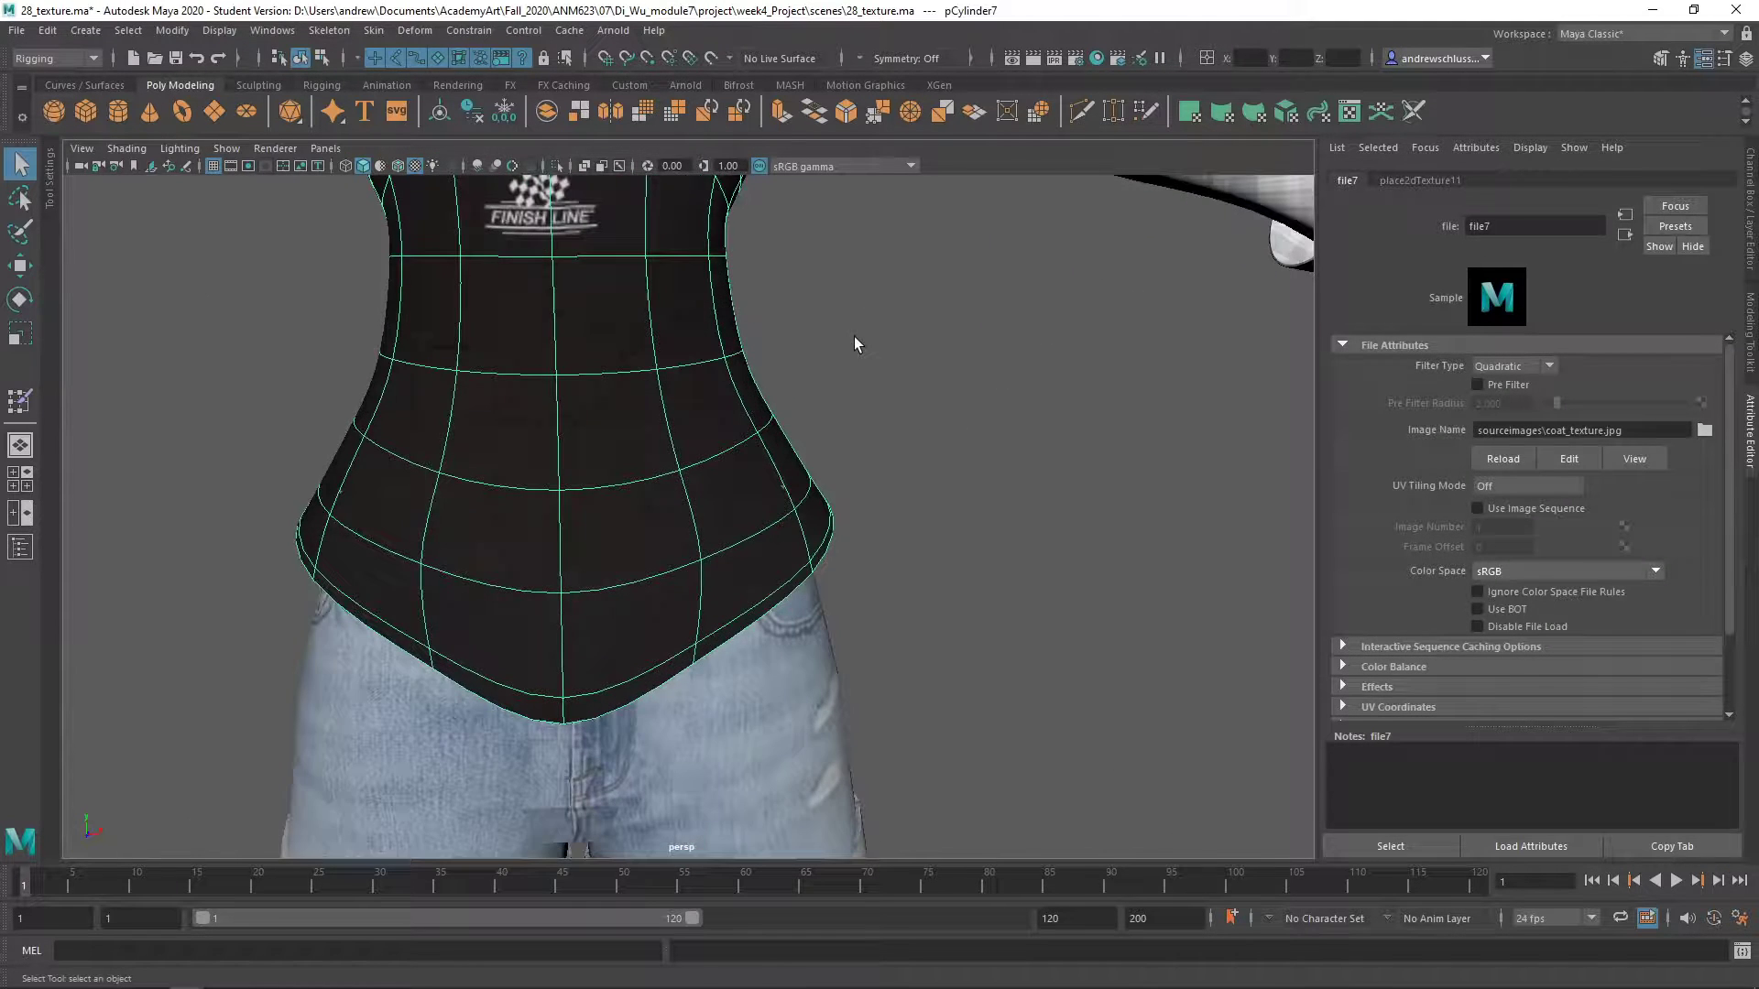
{"action": "middle_click_drag", "start_coordinate": [841, 285], "coordinate": [1033, 448], "text": "alt"}
{"action": "right_click_drag", "start_coordinate": [1032, 448], "coordinate": [664, 431], "text": "alt"}
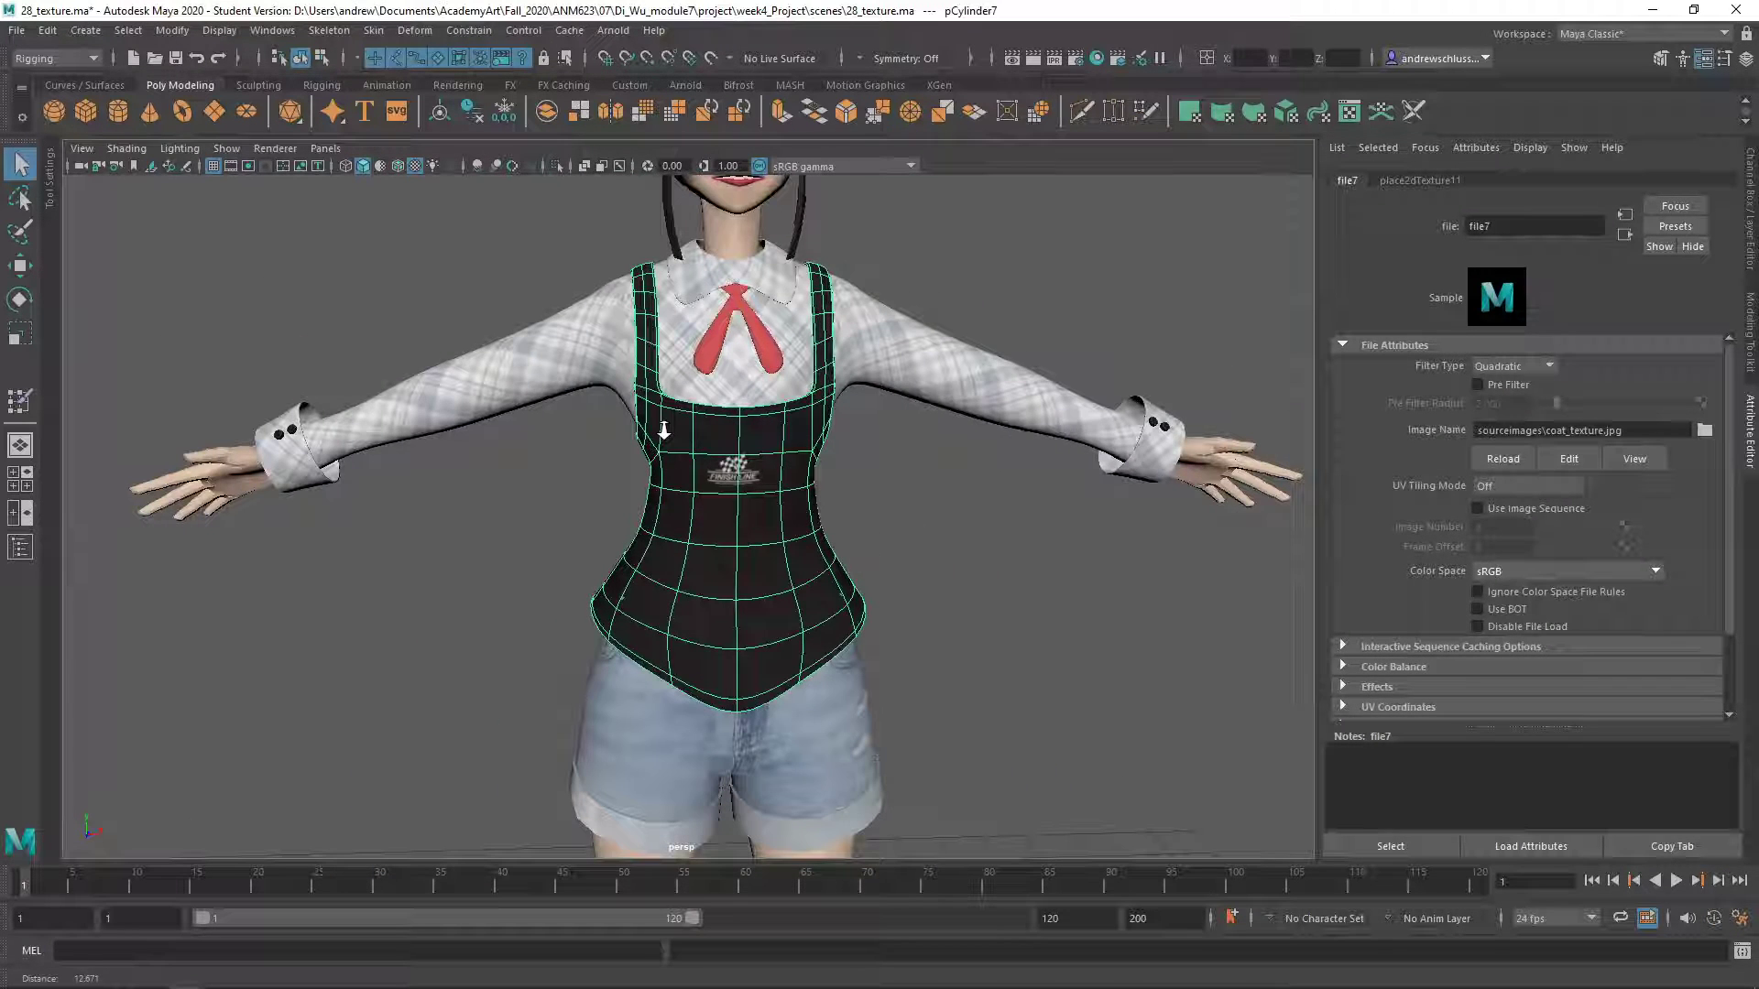
{"action": "scroll", "coordinate": [673, 429], "scroll_direction": "up", "scroll_amount": 1}
{"action": "scroll", "coordinate": [1111, 443], "scroll_direction": "up", "scroll_amount": 8}
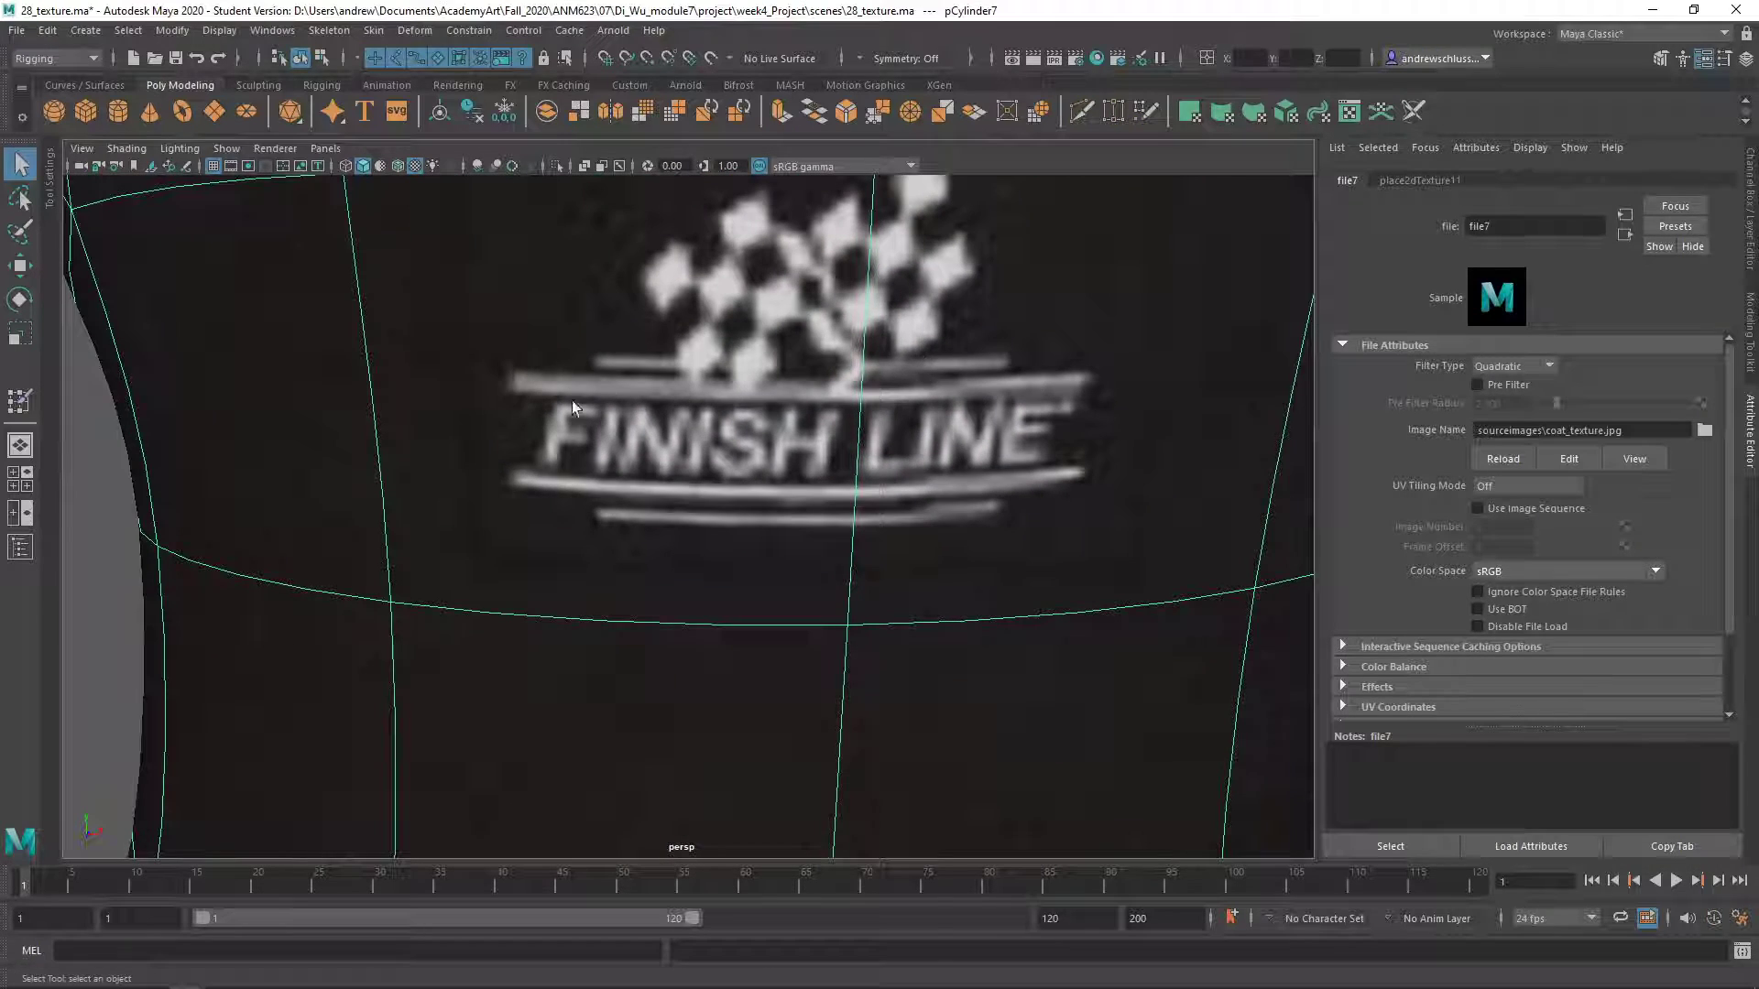
{"action": "scroll", "coordinate": [615, 573], "scroll_direction": "down", "scroll_amount": 6}
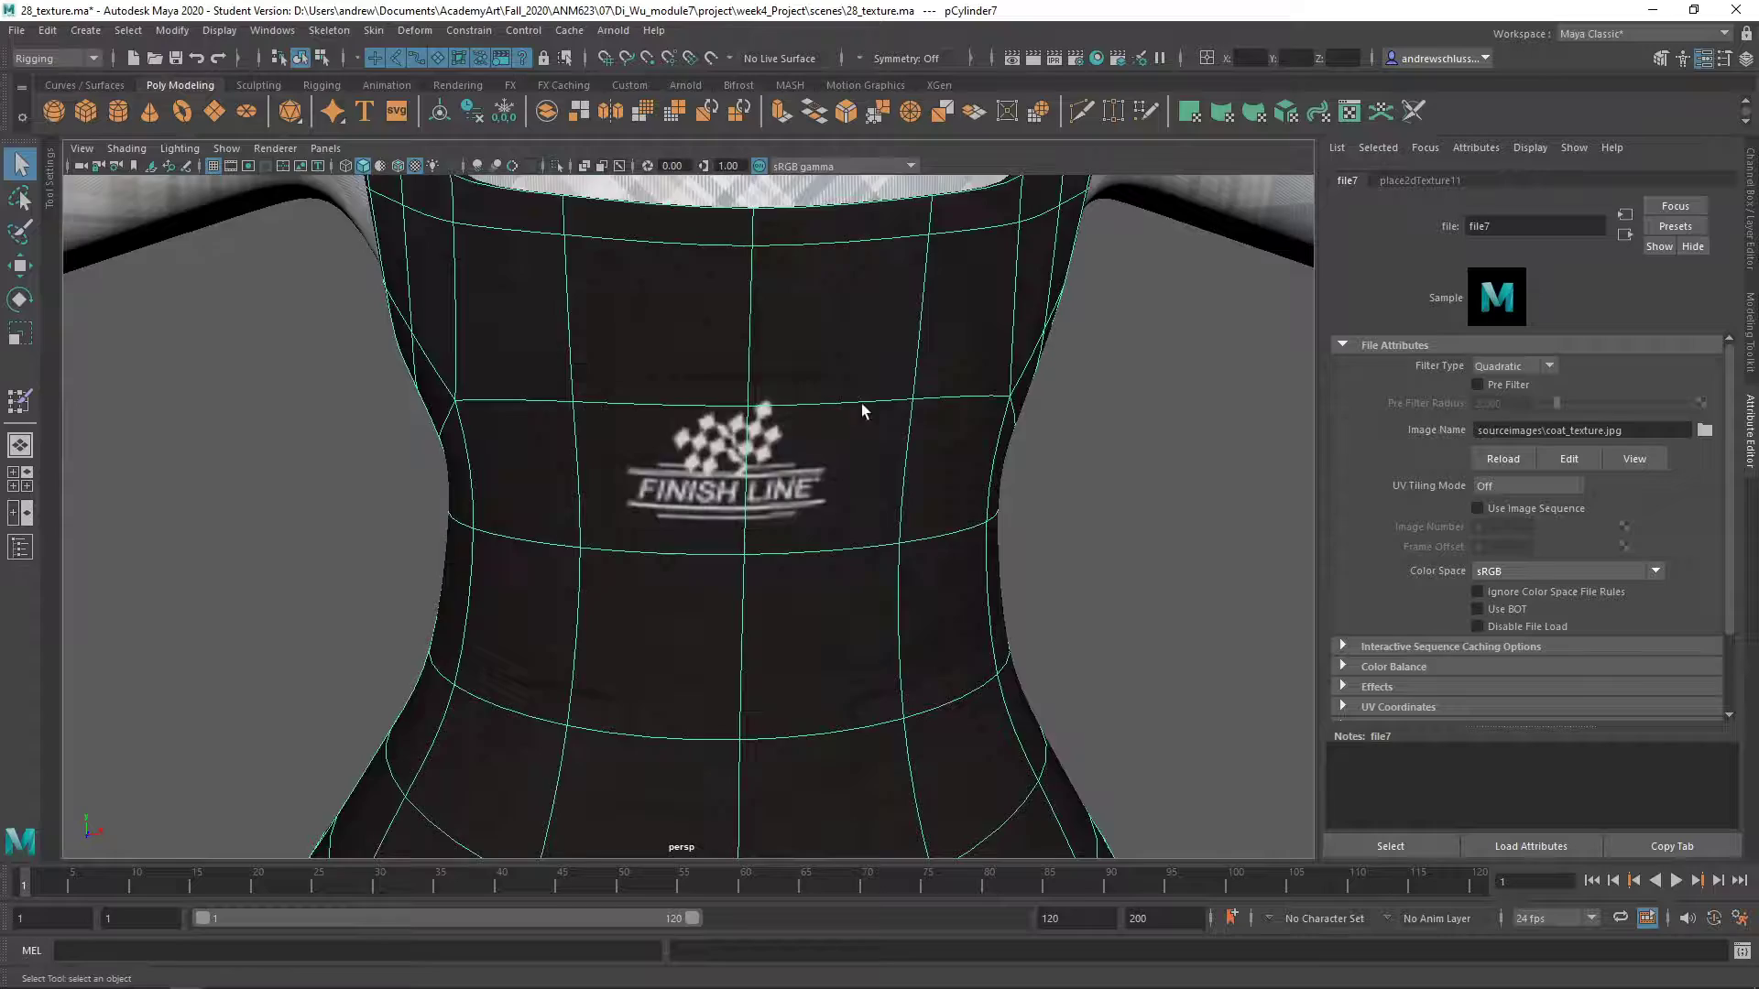
Select the denim shorts mesh and activate the 3D Paint Tool on it
{"action": "left_click_drag", "start_coordinate": [824, 418], "coordinate": [974, 425], "text": "alt"}
{"action": "middle_click_drag", "start_coordinate": [925, 548], "coordinate": [901, 299], "text": "alt"}
{"action": "left_click_drag", "start_coordinate": [903, 298], "coordinate": [879, 586], "text": "alt"}
{"action": "scroll", "coordinate": [916, 583], "scroll_direction": "up", "scroll_amount": 5}
{"action": "scroll", "coordinate": [916, 584], "scroll_direction": "up", "scroll_amount": 5}
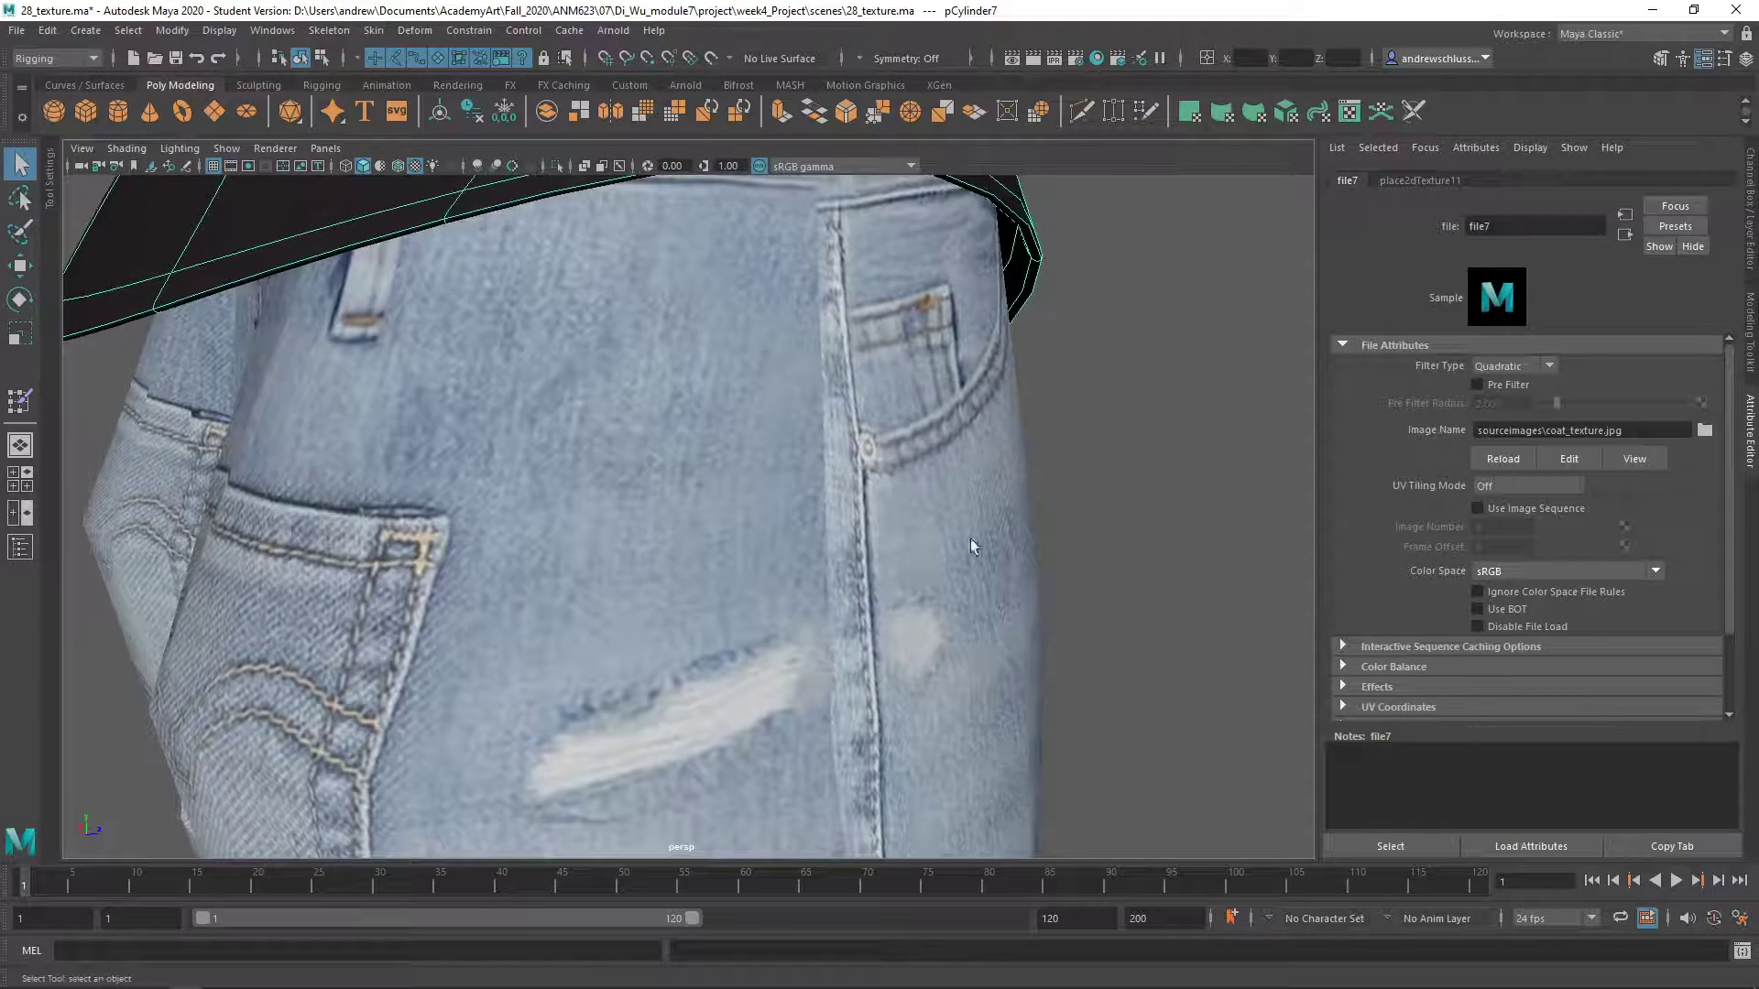
{"action": "left_click_drag", "start_coordinate": [973, 546], "coordinate": [789, 513], "text": "alt"}
{"action": "left_click", "coordinate": [705, 511]}
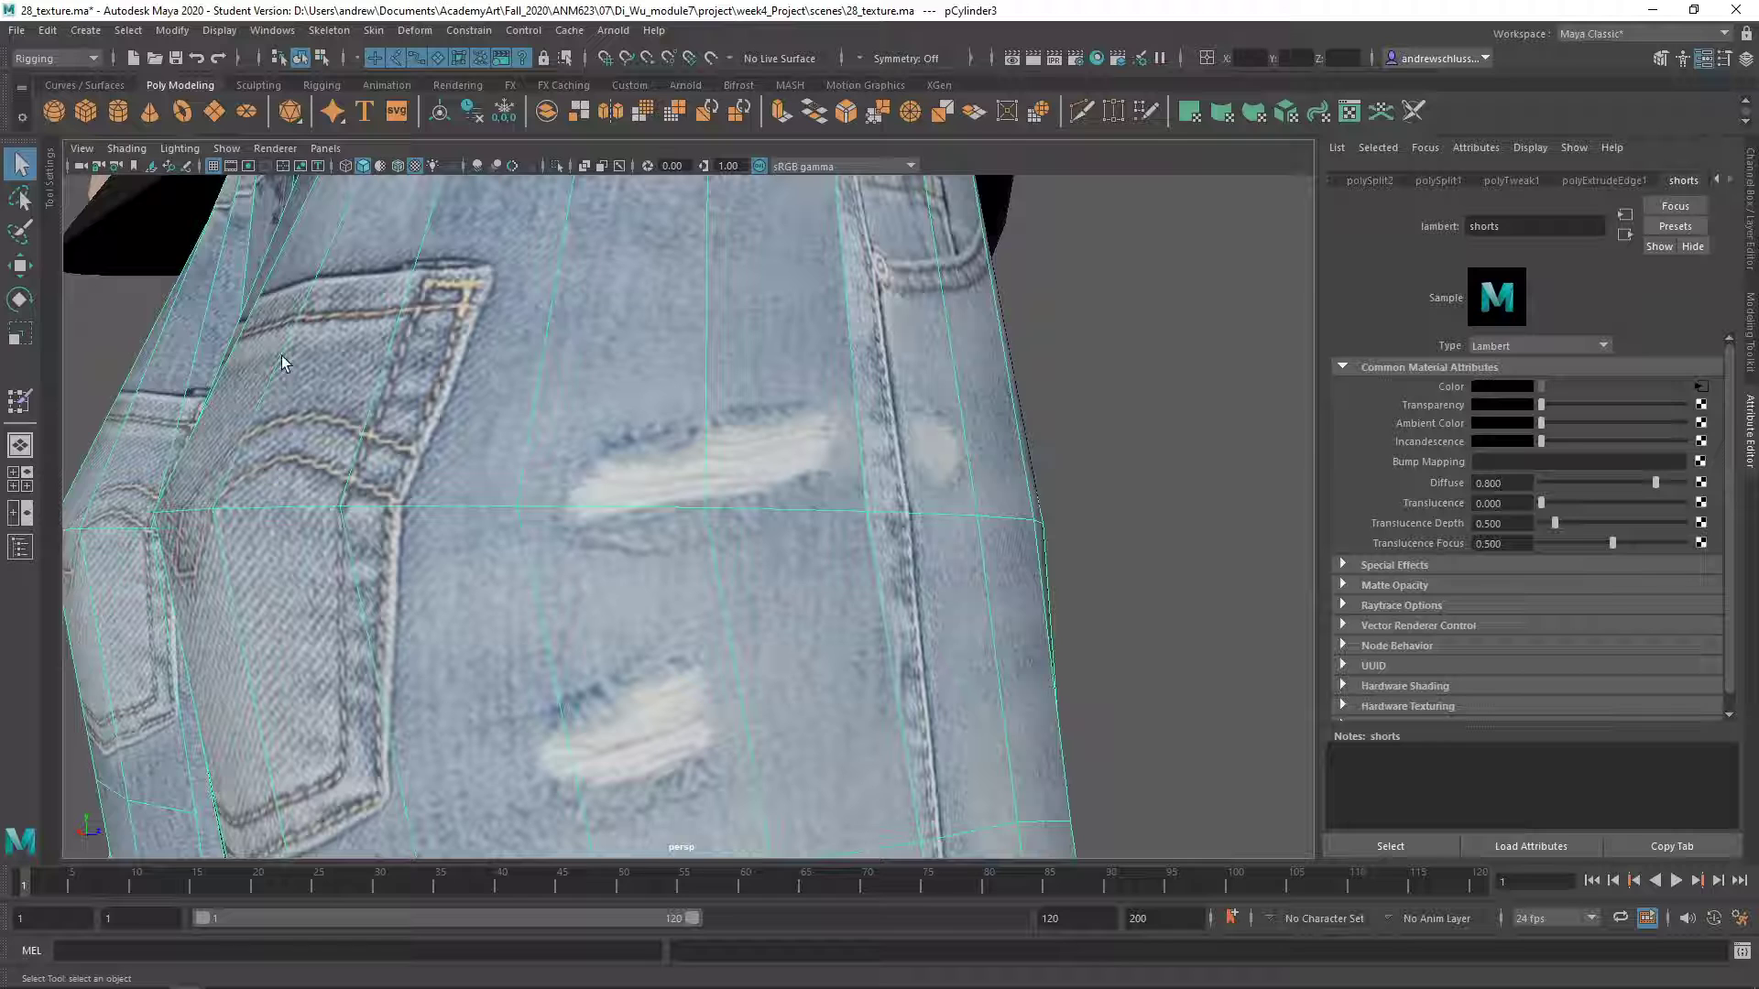
{"action": "right_click", "coordinate": [137, 298]}
{"action": "mouse_move", "coordinate": [183, 608]}
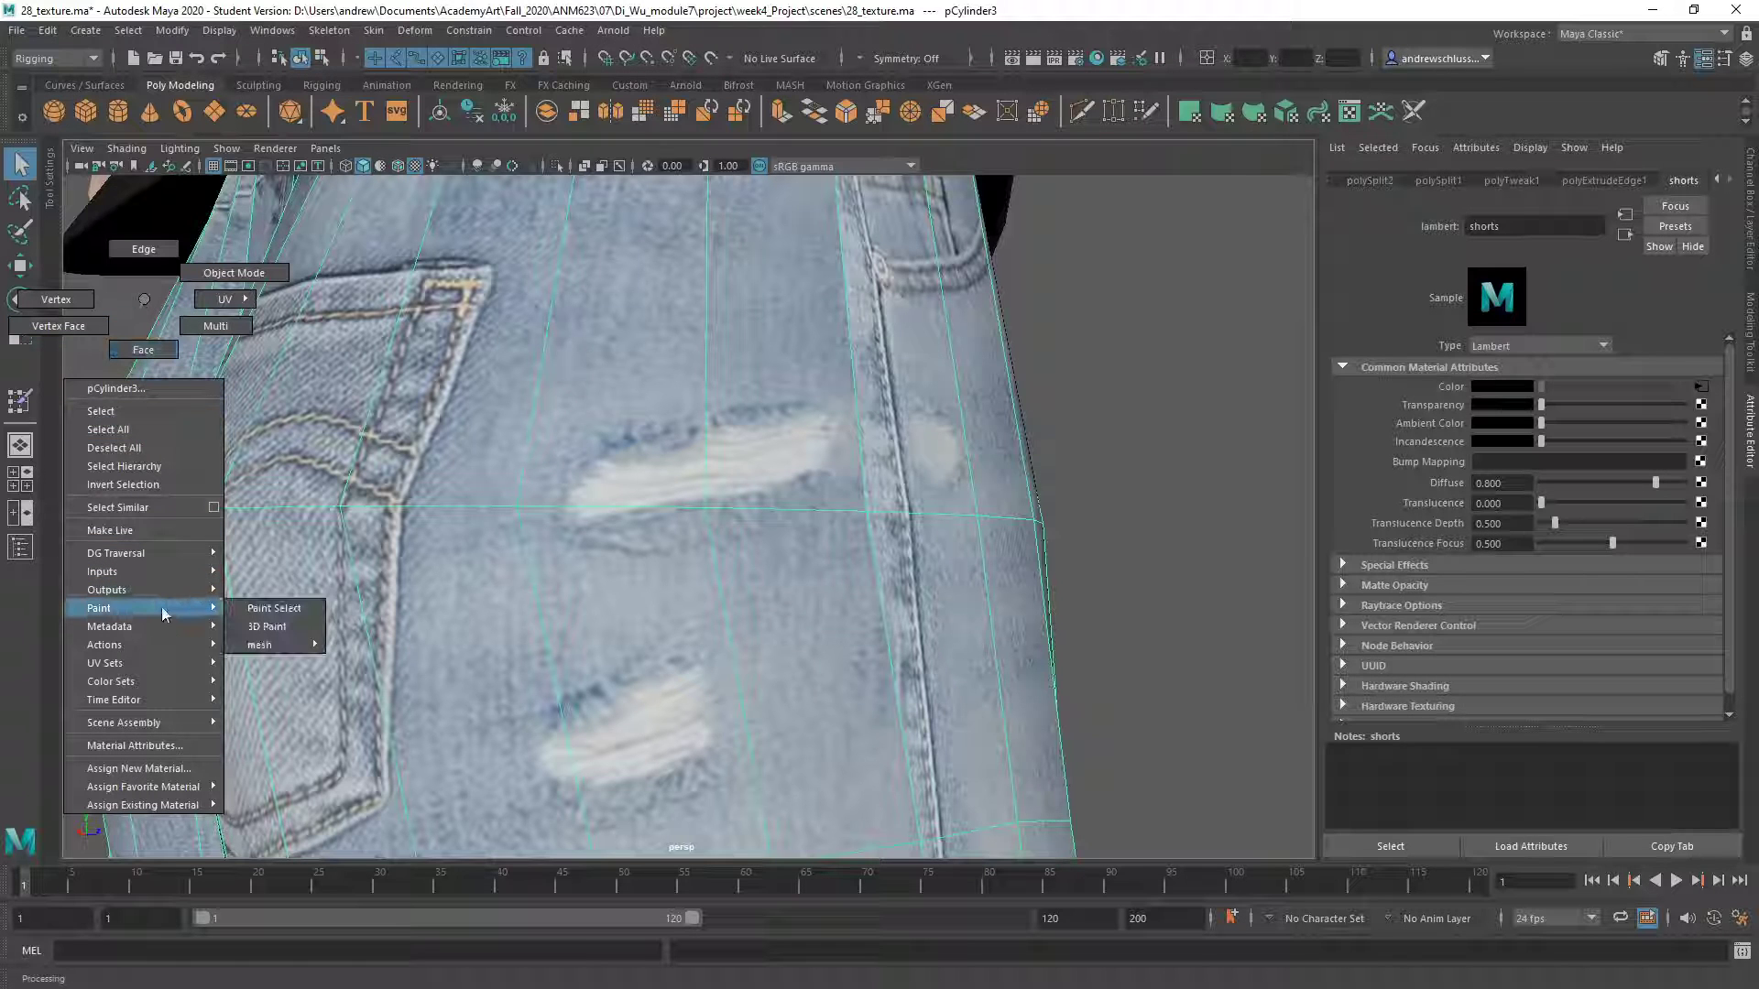
{"action": "left_click", "coordinate": [266, 627]}
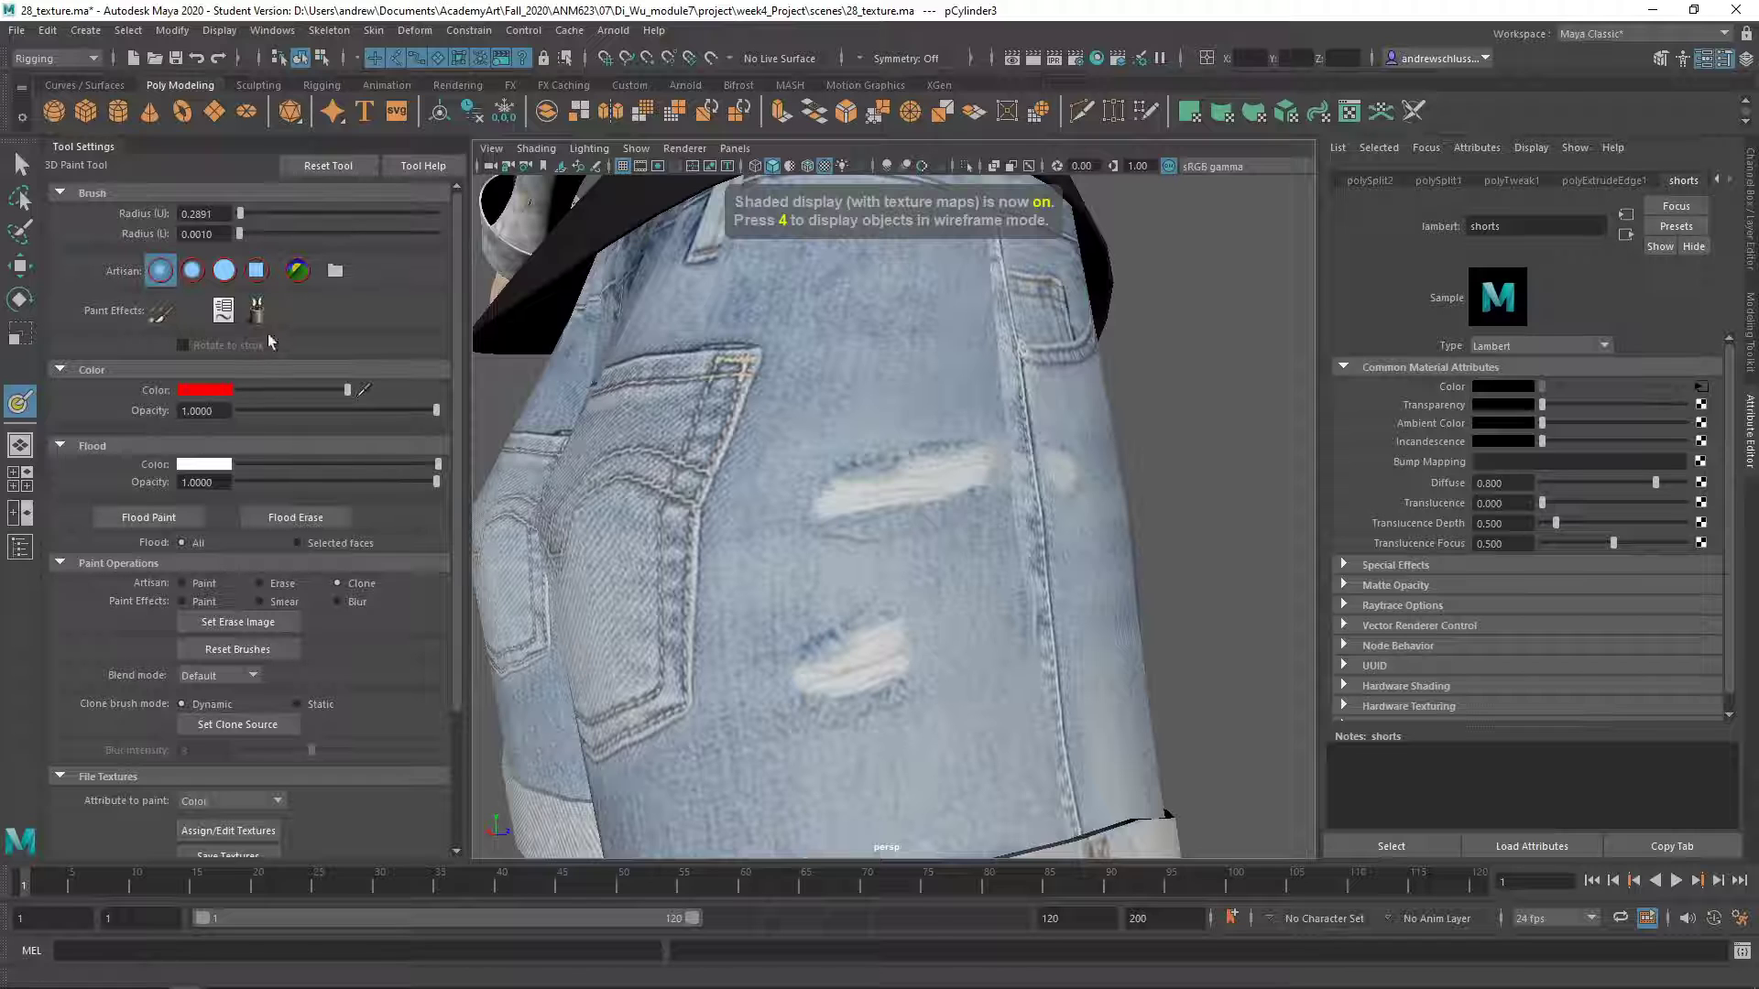
Assign editable 2048 x 2048 Maya IFF file textures to the shorts' color attribute
{"action": "scroll", "coordinate": [273, 394], "scroll_direction": "down", "scroll_amount": 3}
{"action": "left_click", "coordinate": [256, 712]}
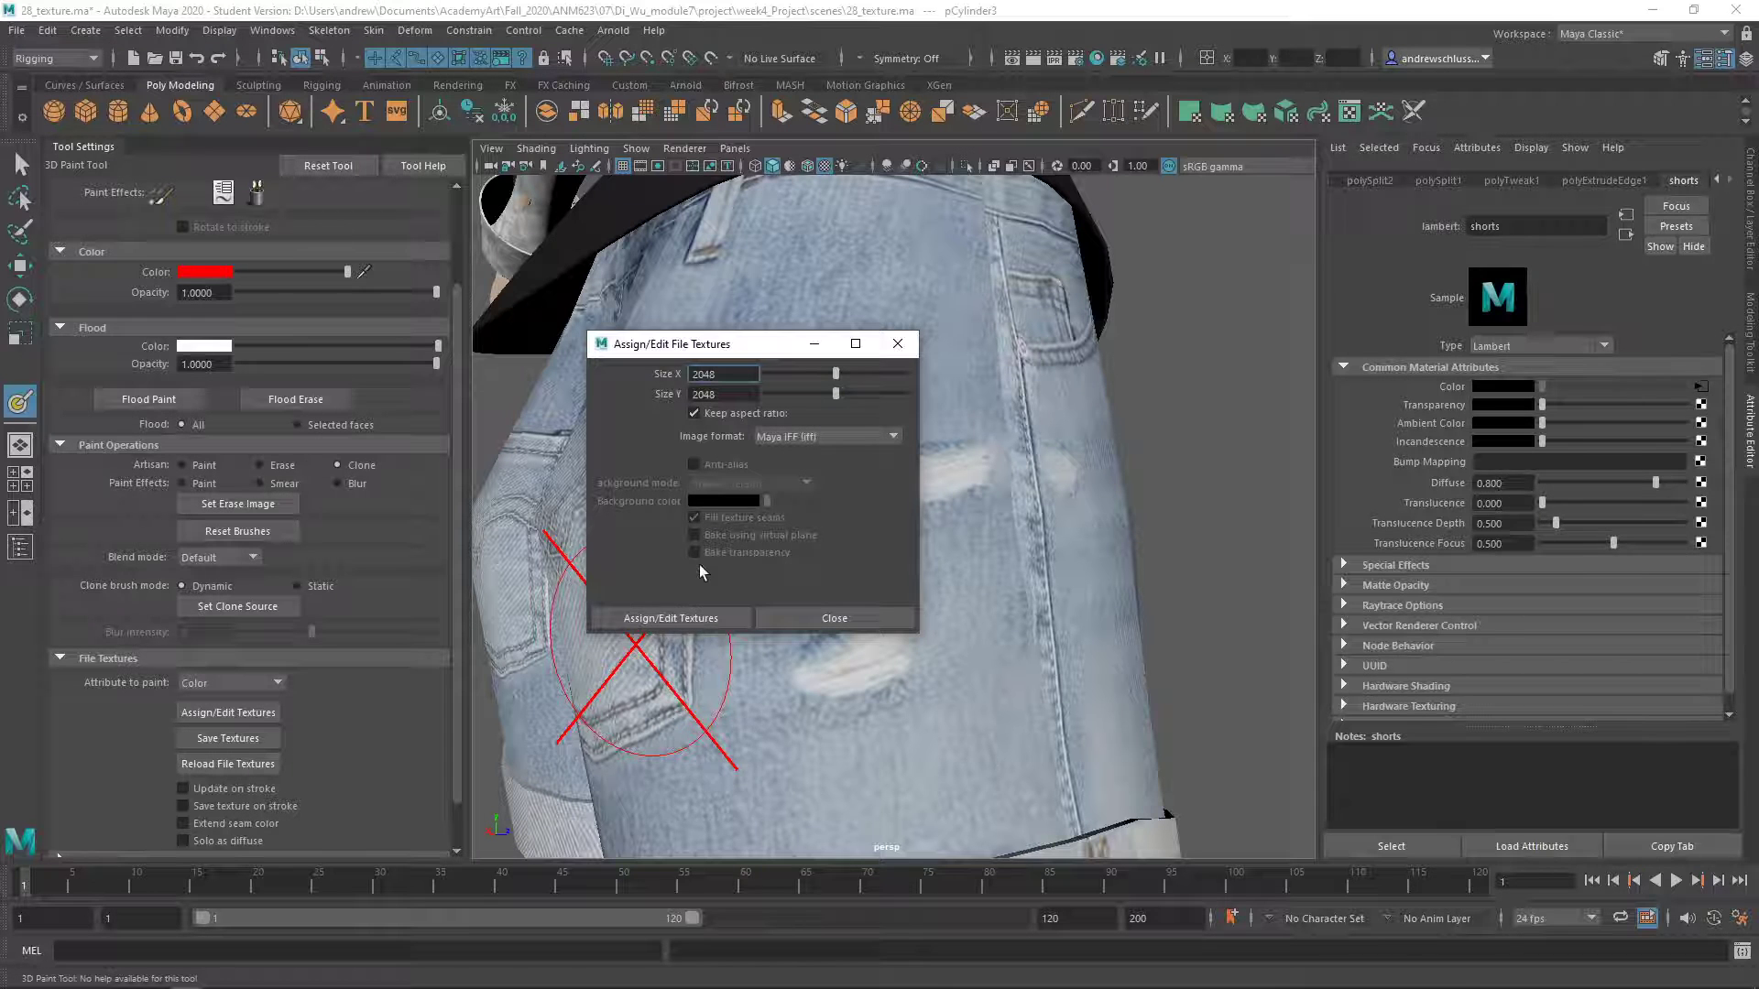
{"action": "left_click", "coordinate": [657, 619]}
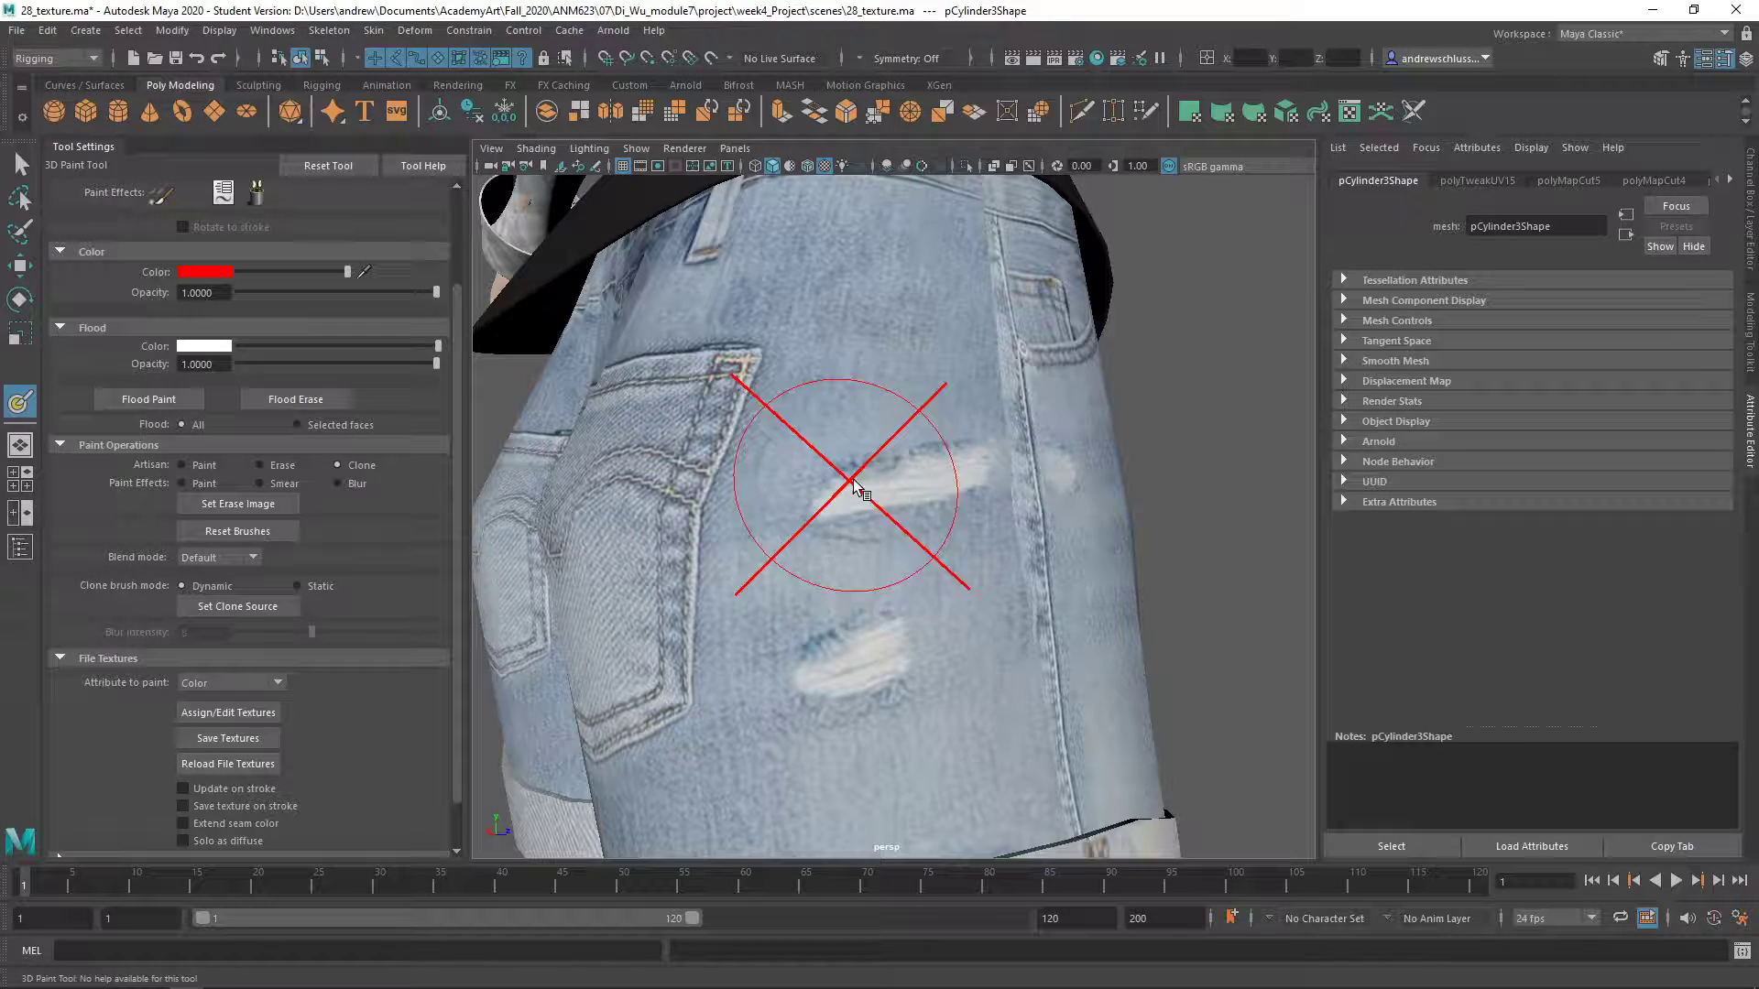
Set the clone source for painting on the plain denim beside the shorts' side seam
{"action": "left_click_drag", "start_coordinate": [942, 472], "coordinate": [896, 488], "text": "alt"}
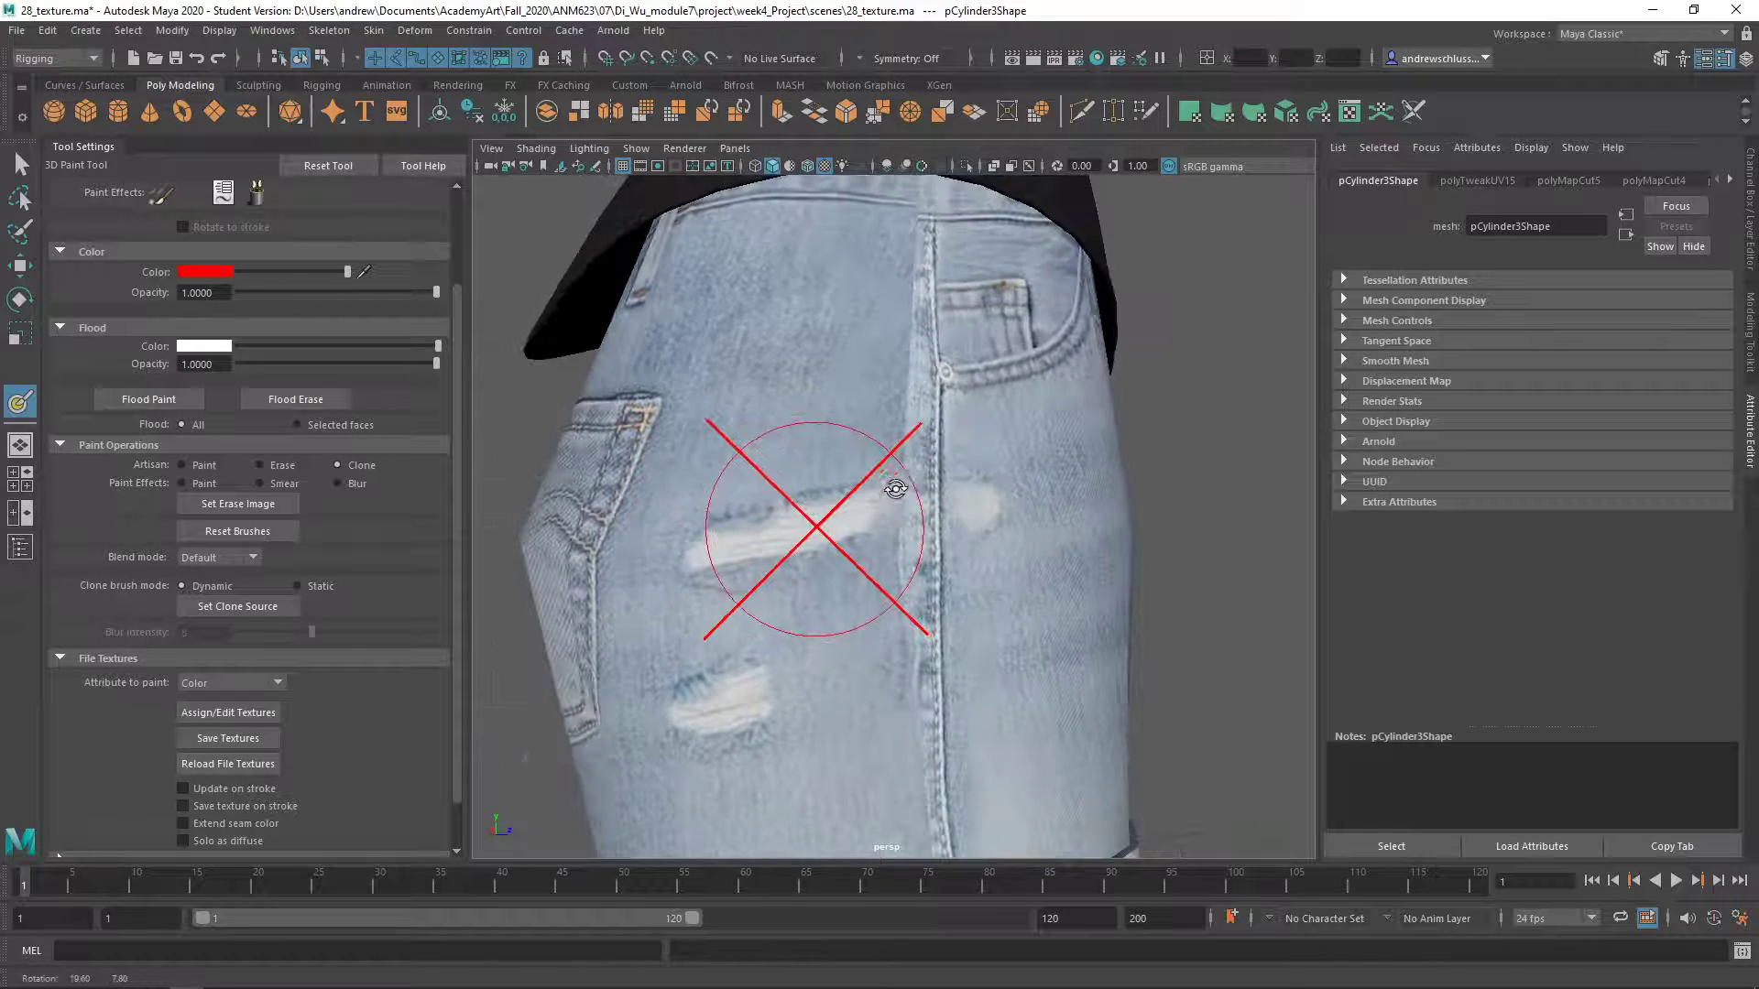
{"action": "left_click", "coordinate": [260, 606]}
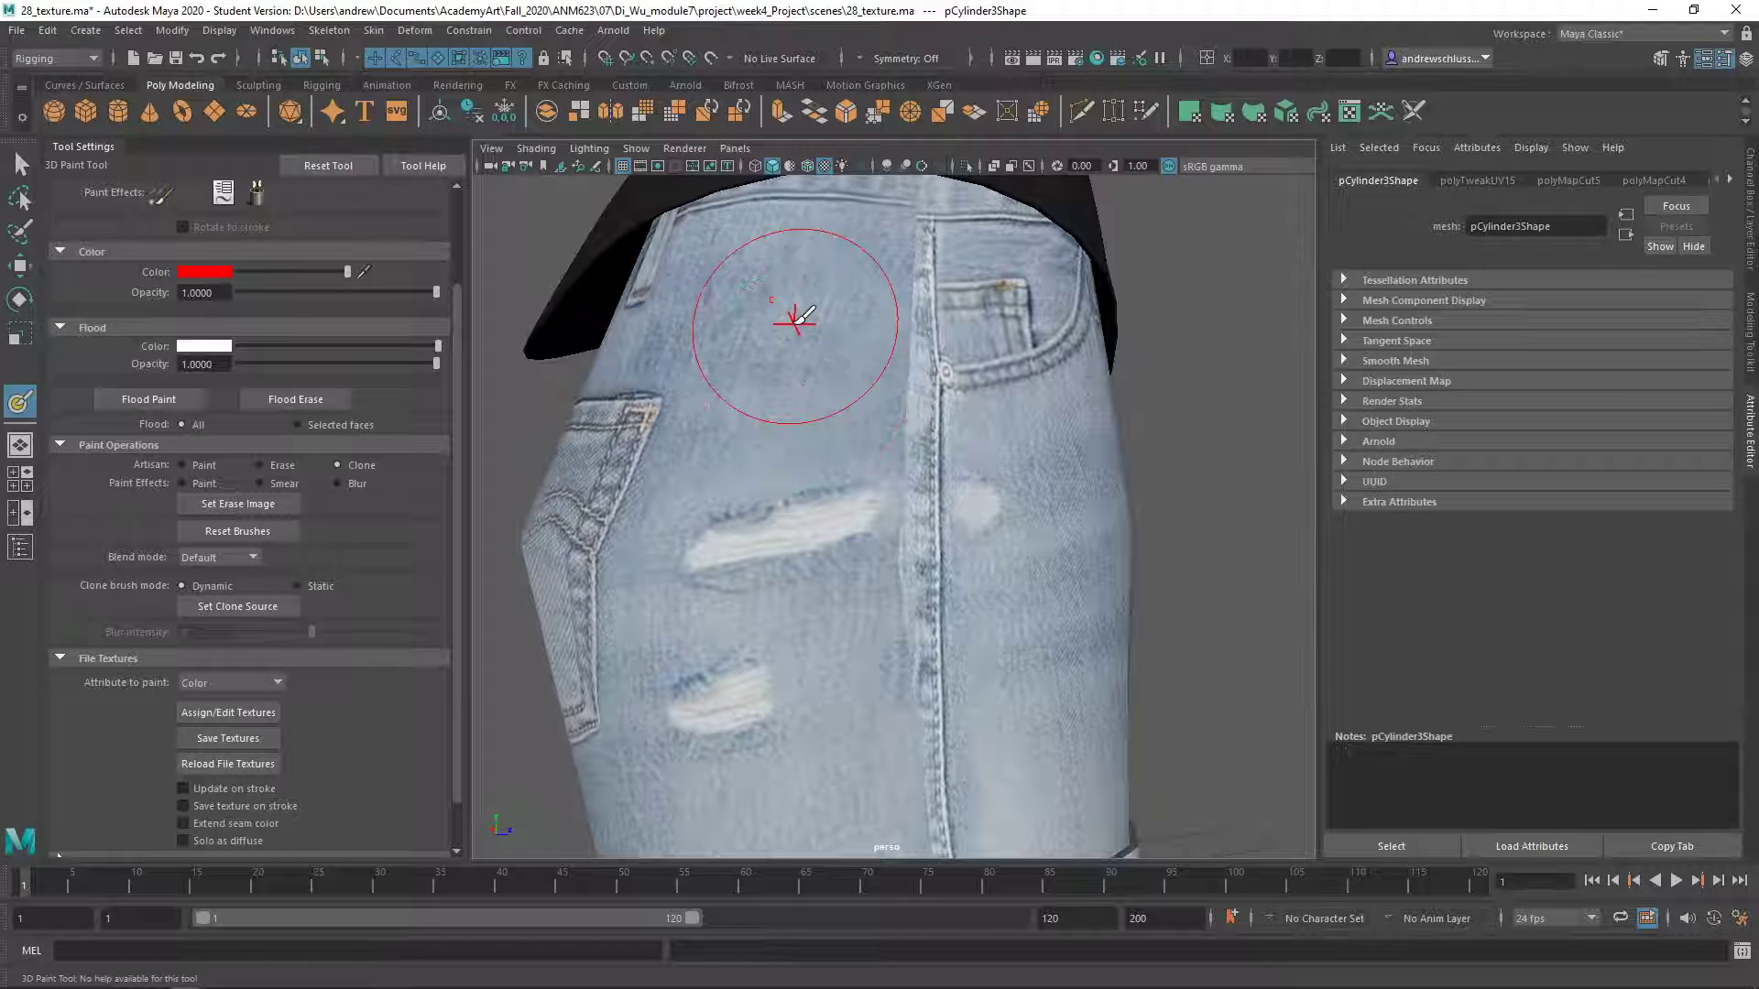
{"action": "mouse_move", "coordinate": [796, 322]}
{"action": "right_mouse_down", "text": "alt"}
{"action": "mouse_move", "coordinate": [896, 352]}
{"action": "mouse_move", "coordinate": [973, 562]}
{"action": "mouse_move", "coordinate": [783, 547]}
{"action": "mouse_move", "coordinate": [567, 579]}
{"action": "right_mouse_up", "text": "alt"}
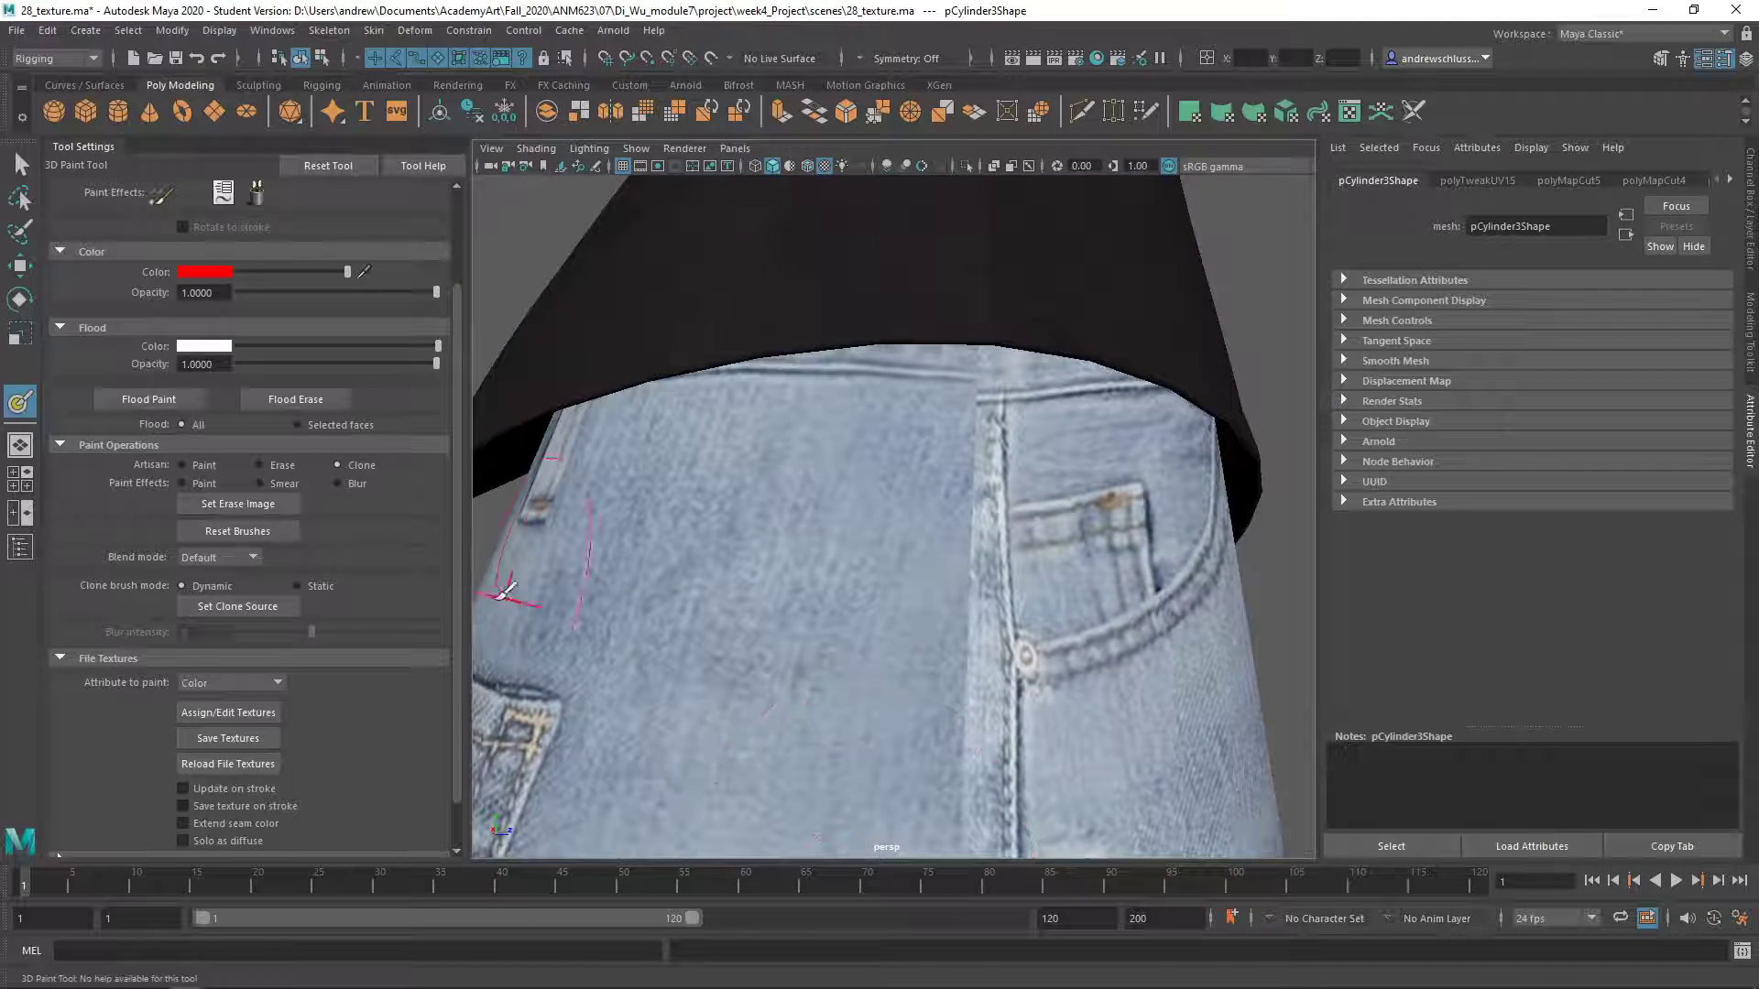
{"action": "left_click", "coordinate": [227, 609]}
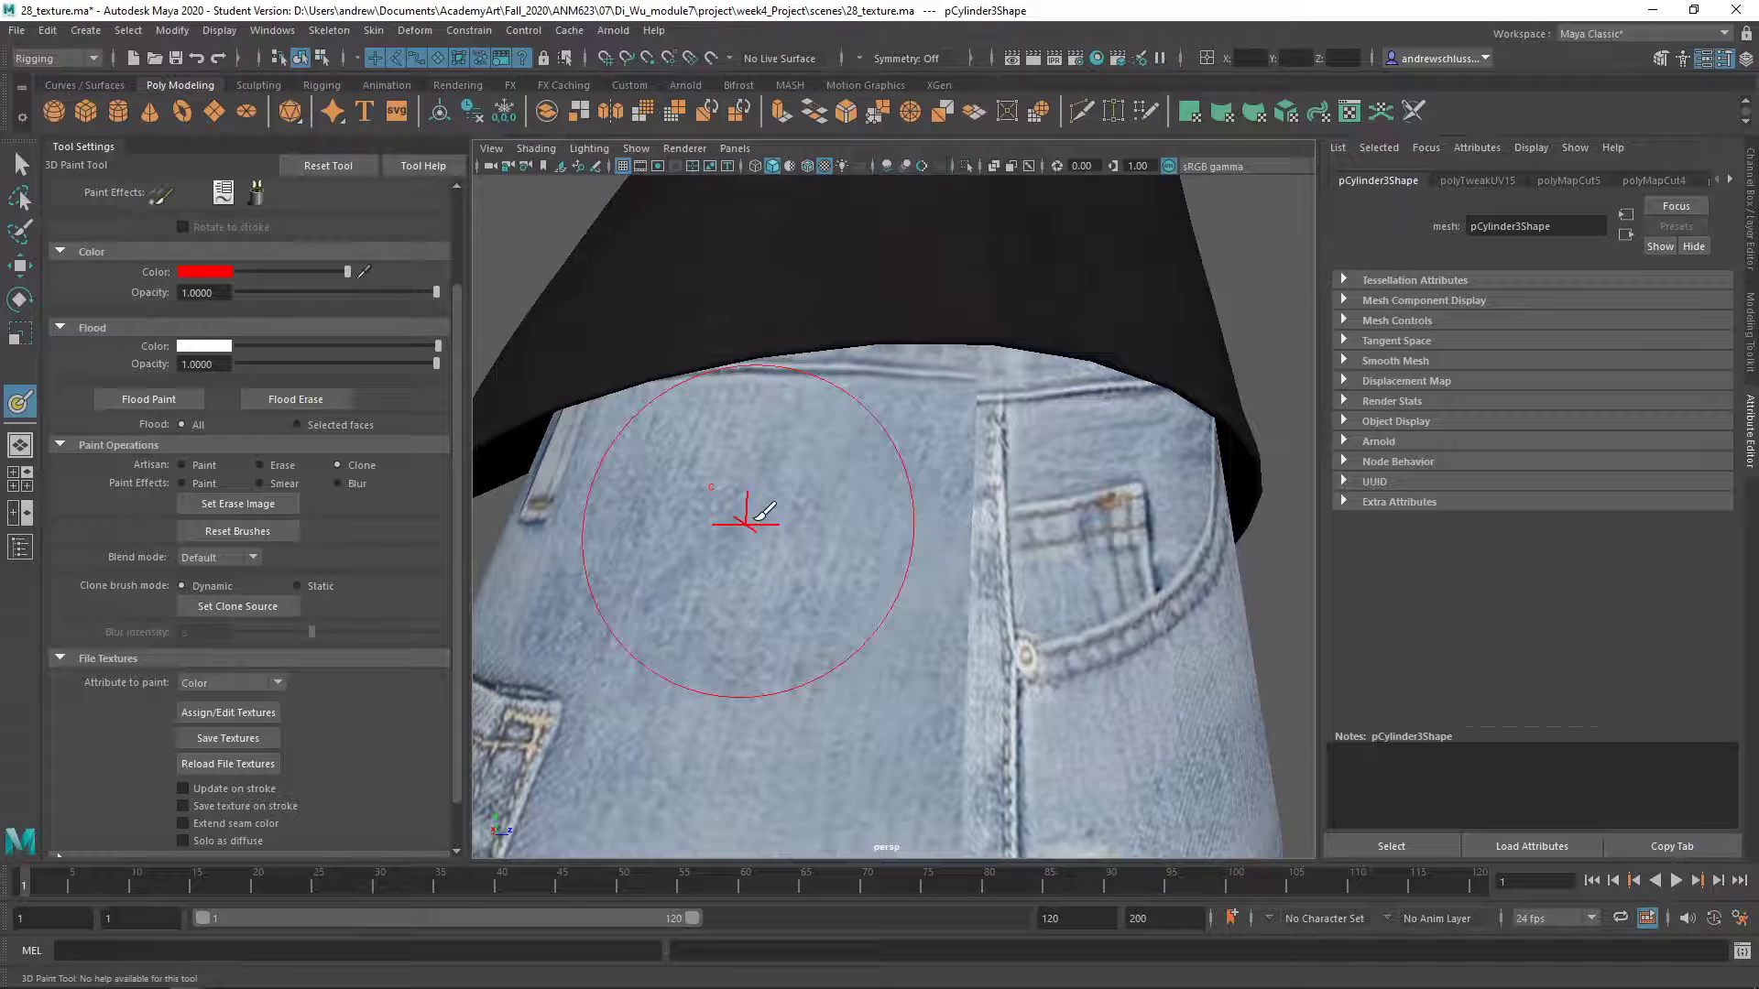
Reduce the brush radius to 0.0979 and clone plain denim over the pale strip along the upper side seam beside the front pocket
{"action": "scroll", "coordinate": [327, 398], "scroll_direction": "up", "scroll_amount": 3}
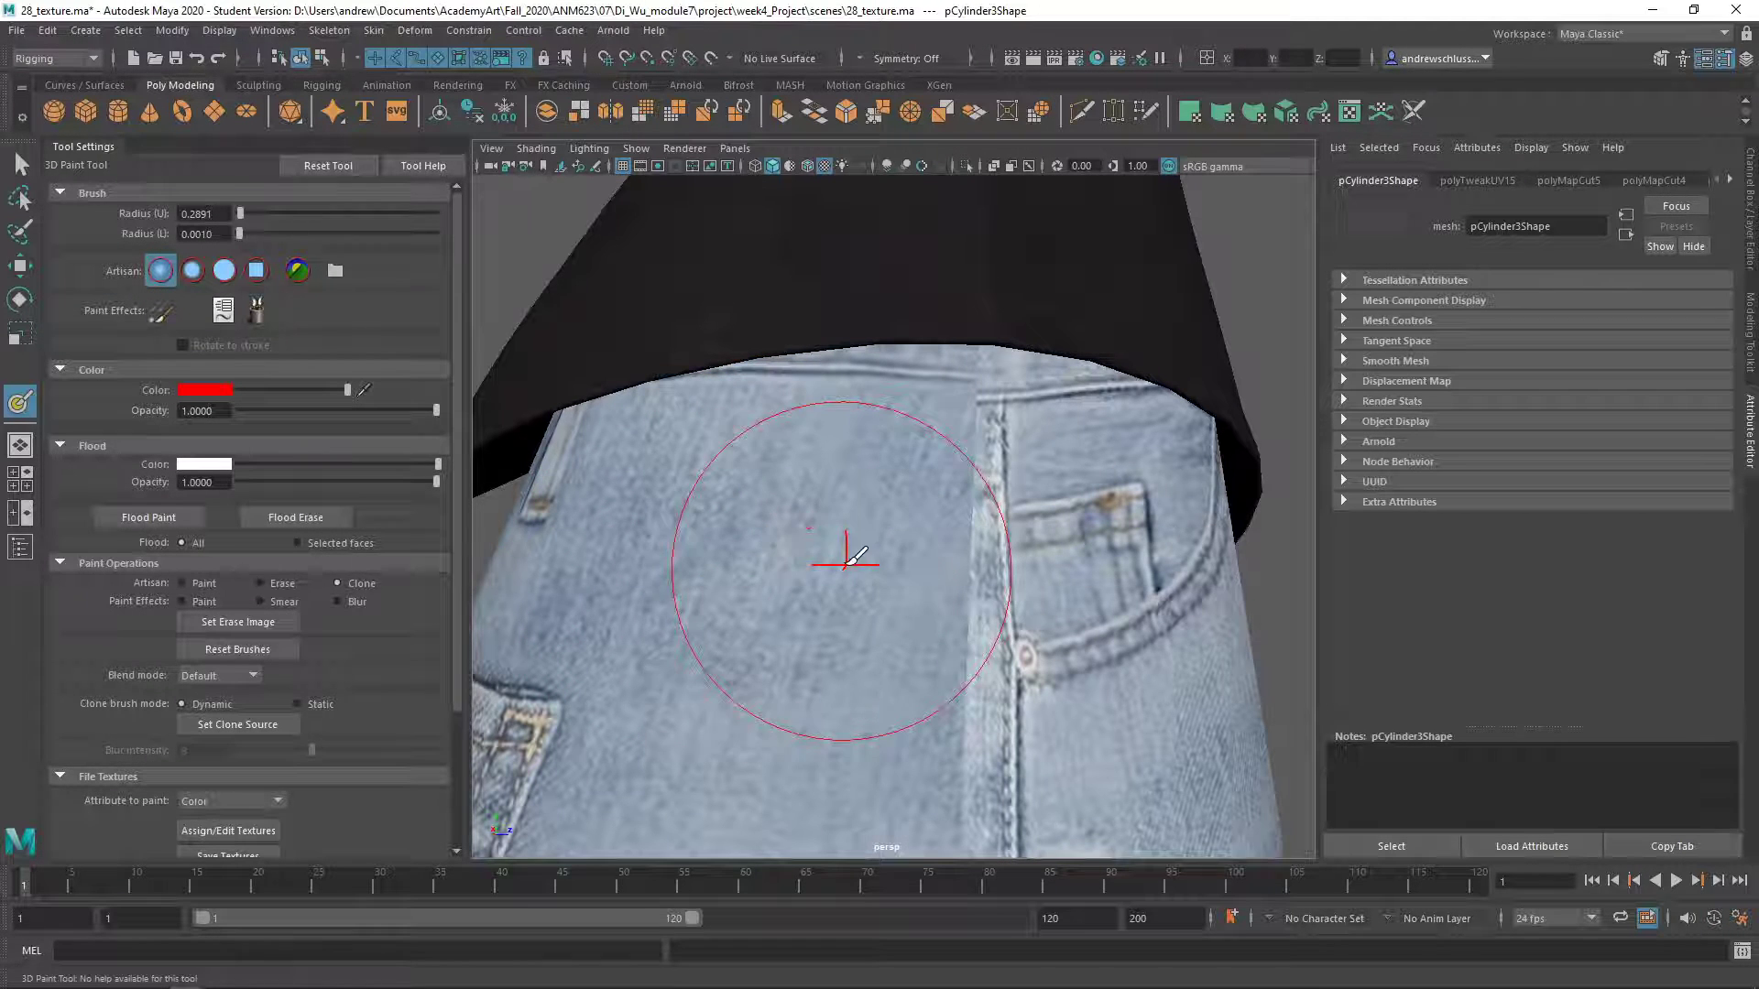
{"action": "key", "text": "b"}
{"action": "left_click_drag", "start_coordinate": [843, 557], "coordinate": [759, 557]}
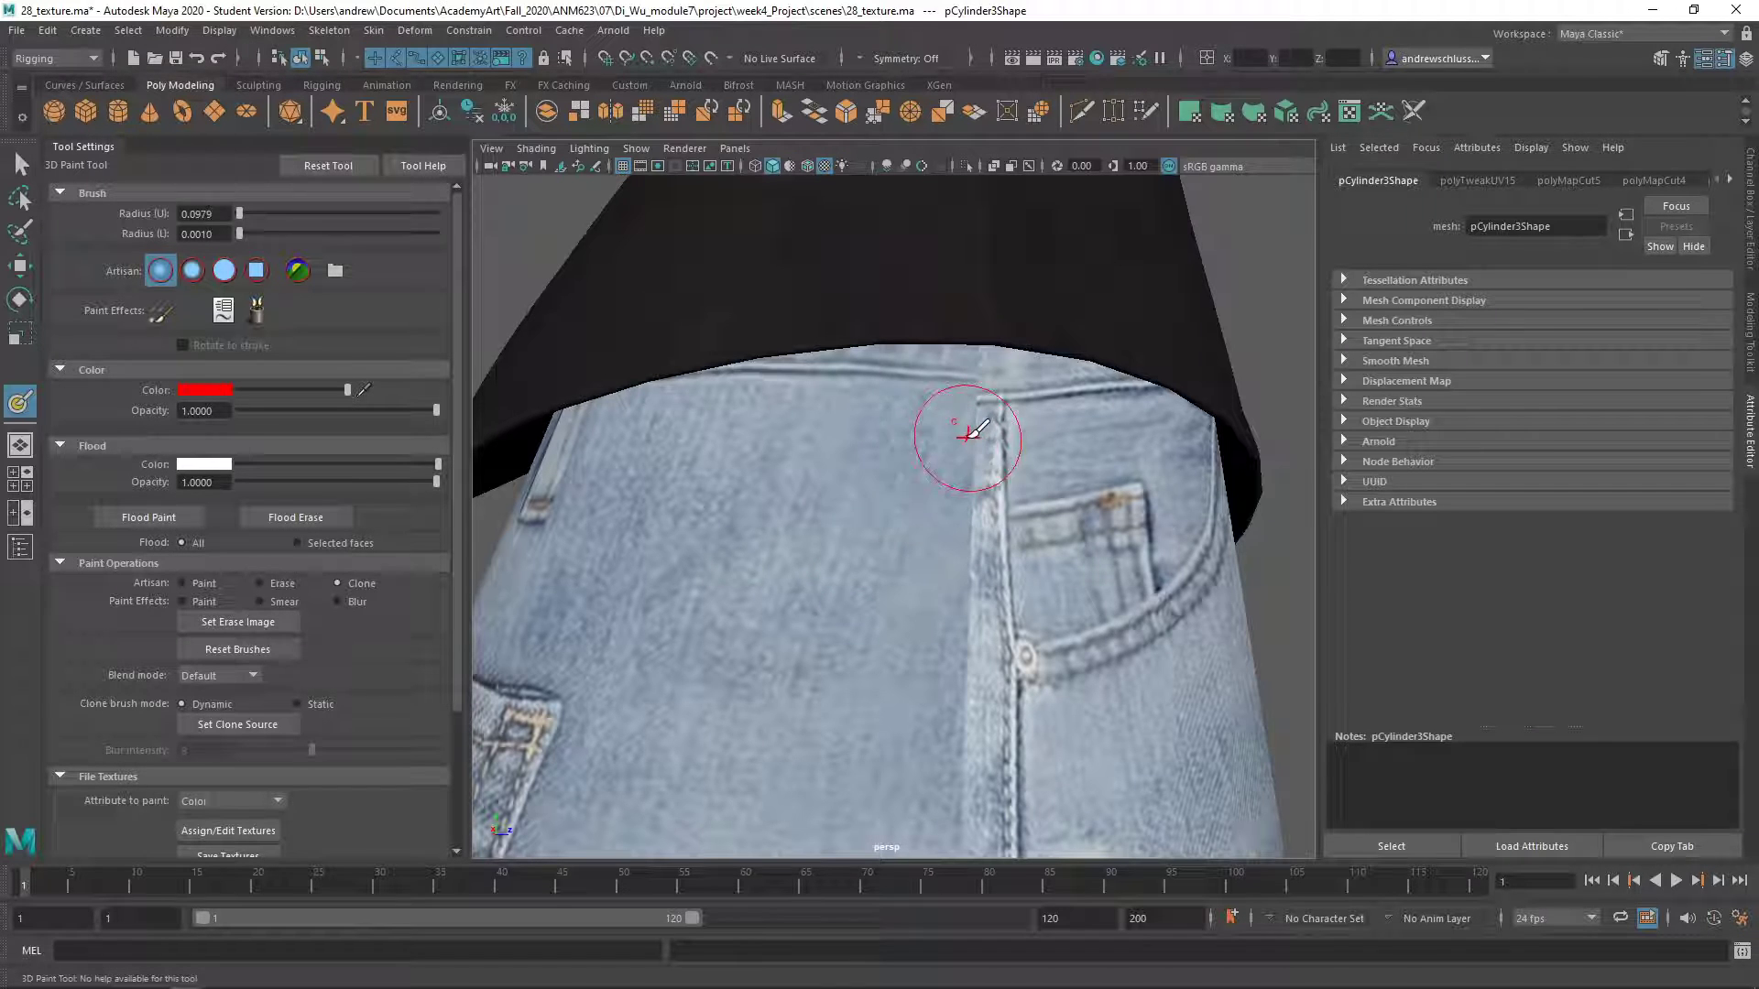
{"action": "left_click_drag", "start_coordinate": [966, 433], "coordinate": [973, 514]}
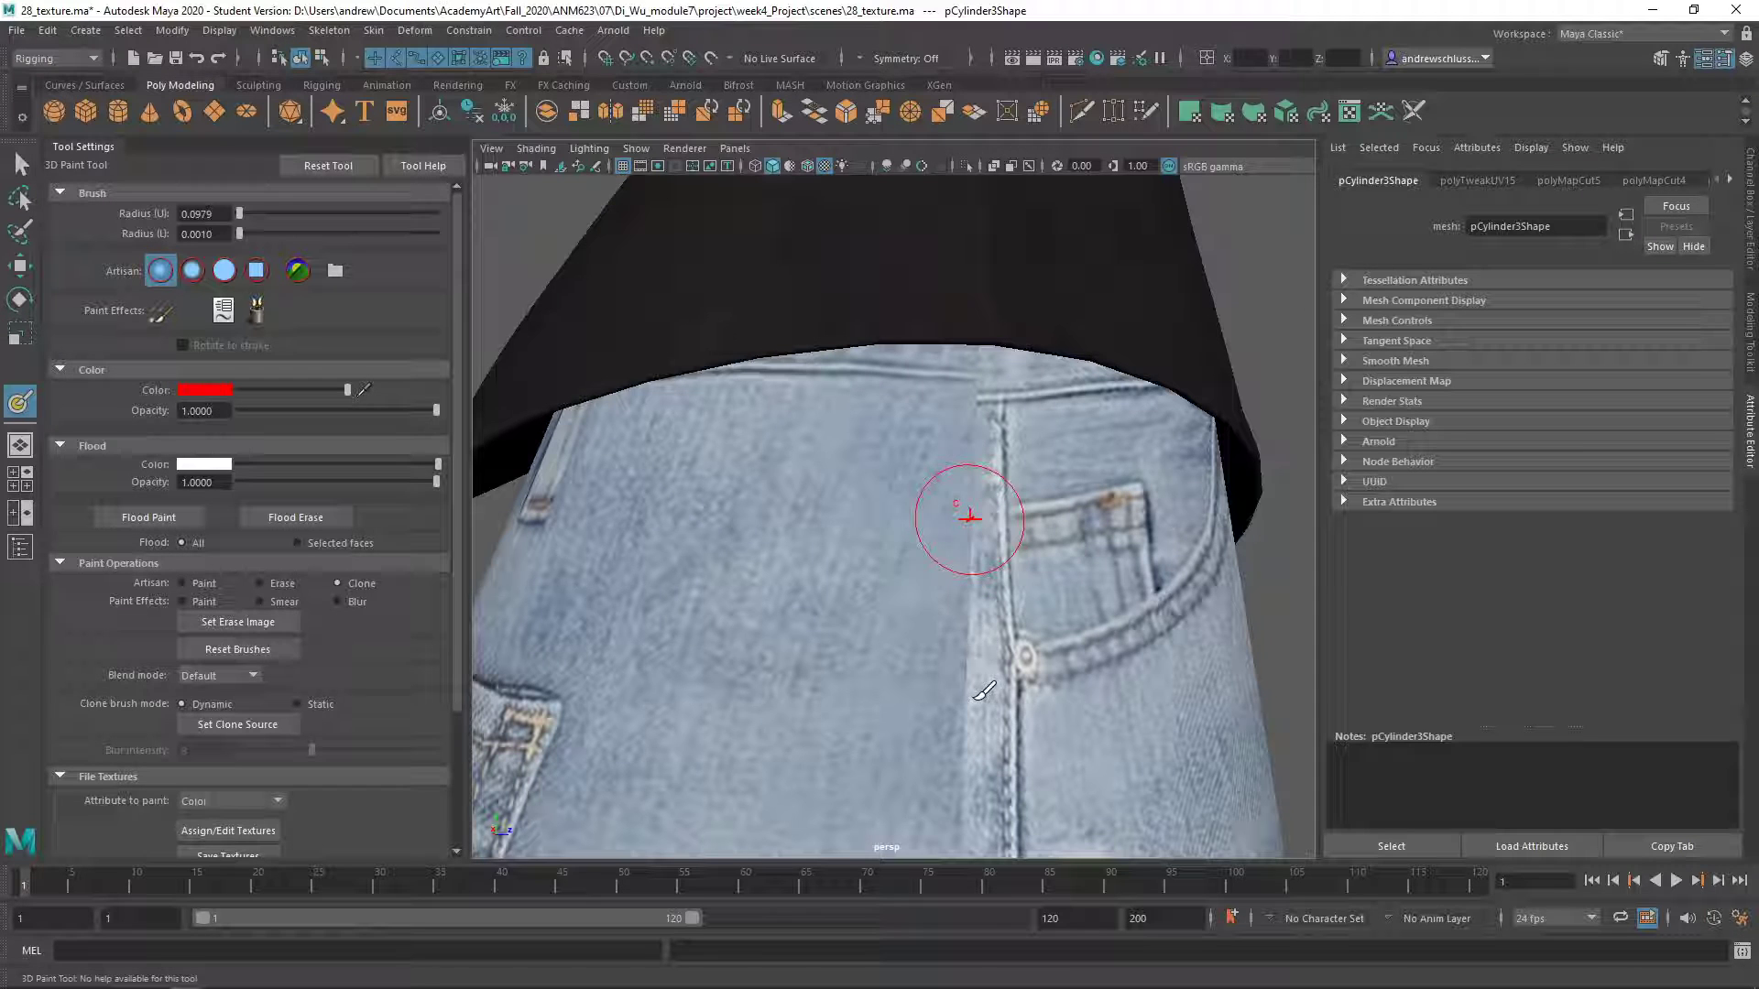
{"action": "mouse_move", "coordinate": [973, 699]}
{"action": "left_mouse_down"}
{"action": "mouse_move", "coordinate": [958, 553]}
{"action": "mouse_move", "coordinate": [962, 692]}
{"action": "left_mouse_up"}
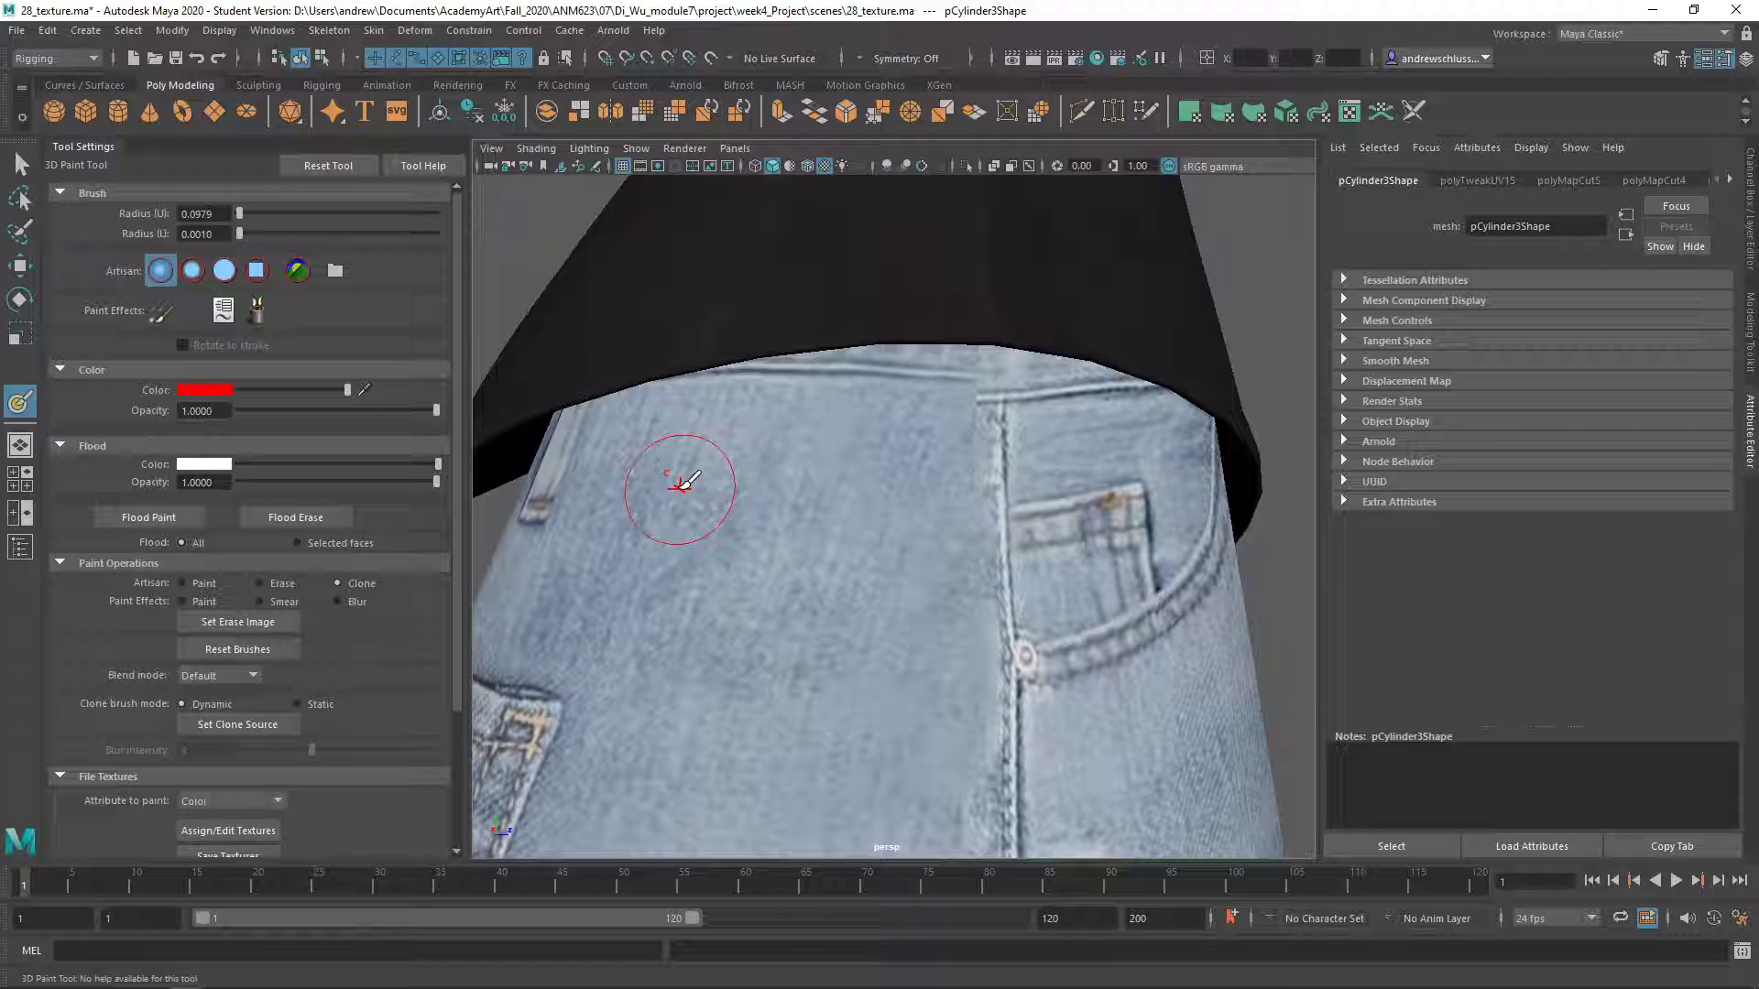
Clone plain denim over the mismatched strip along the lower side seam, between the torn patches and the seam stitching
{"action": "middle_click_drag", "start_coordinate": [838, 647], "coordinate": [733, 371], "text": "alt"}
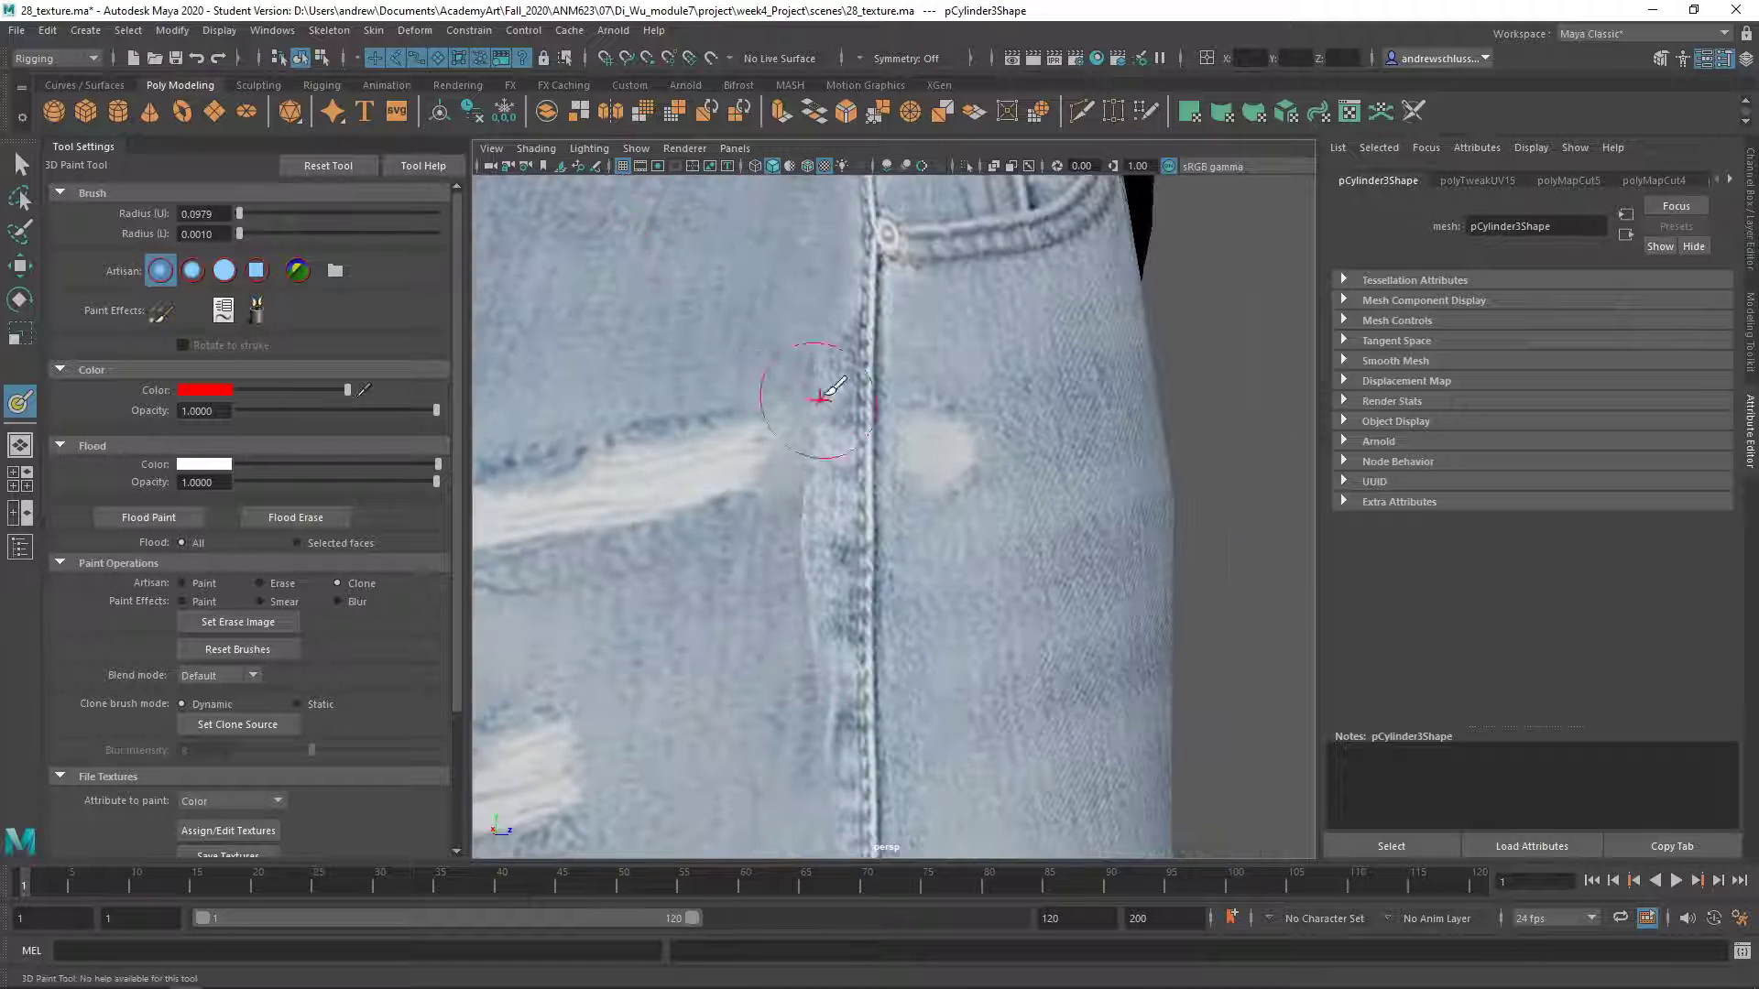
{"action": "mouse_move", "coordinate": [815, 362]}
{"action": "left_mouse_down"}
{"action": "mouse_move", "coordinate": [809, 412]}
{"action": "mouse_move", "coordinate": [801, 390]}
{"action": "left_mouse_up"}
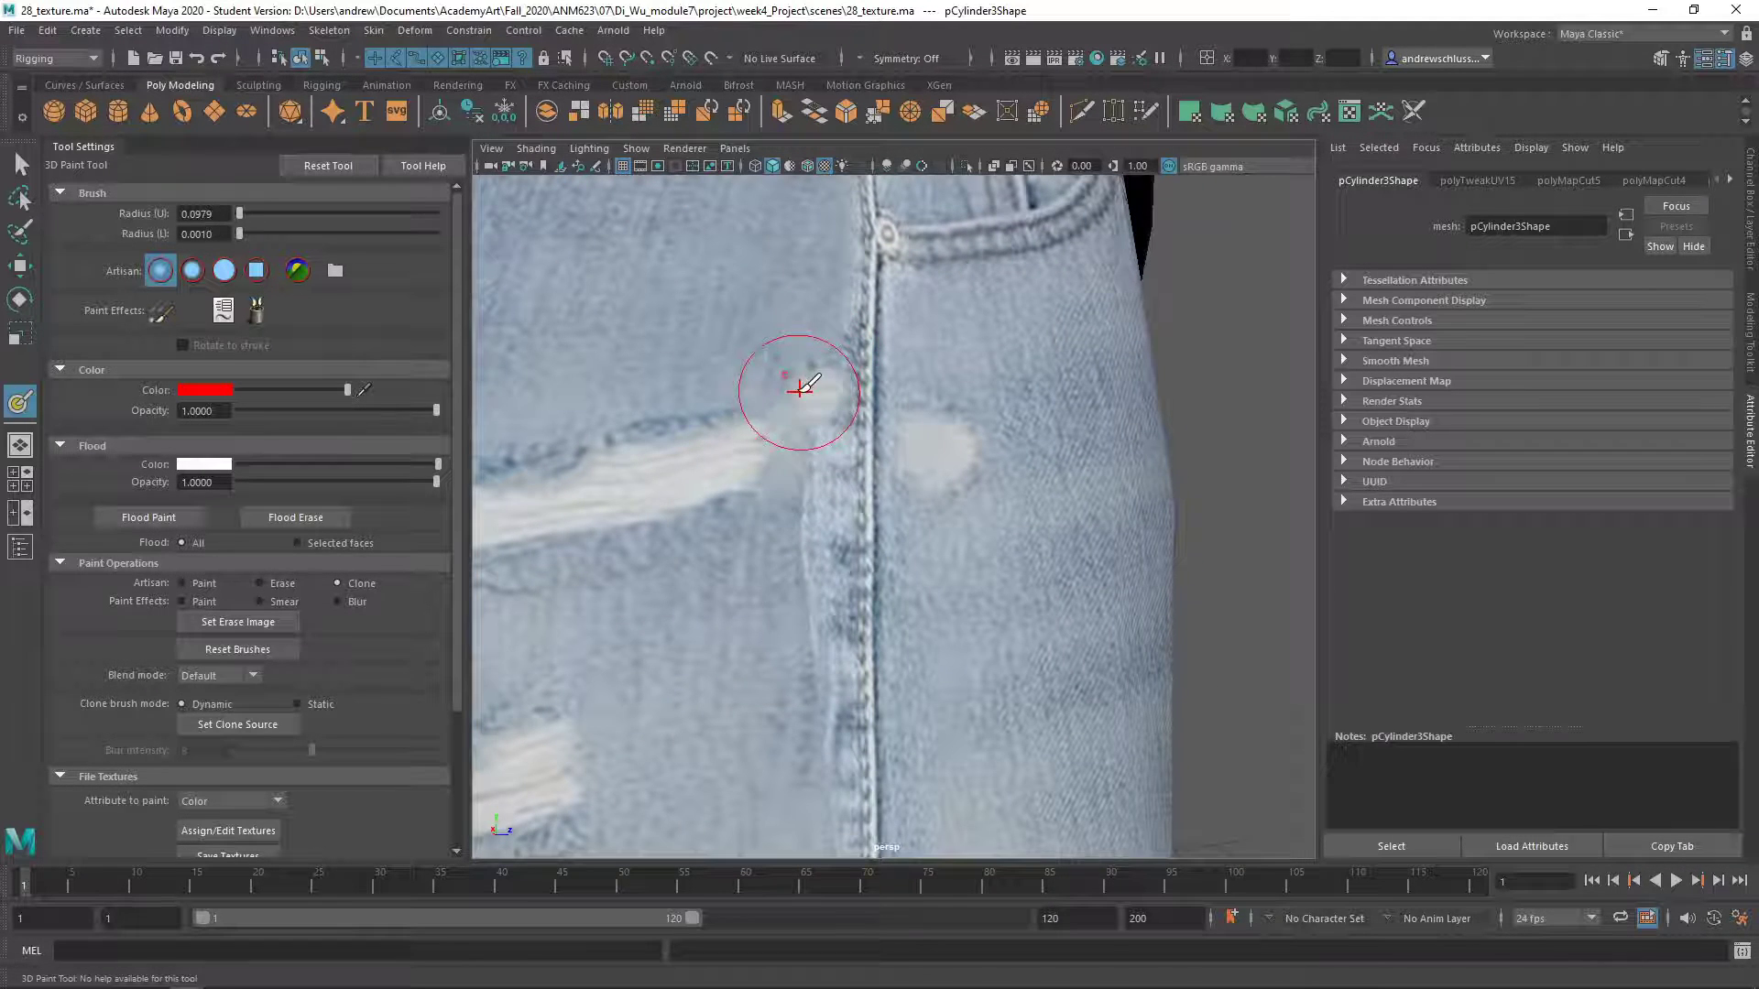
{"action": "key", "text": "ctrl+z"}
{"action": "key", "text": "ctrl+z"}
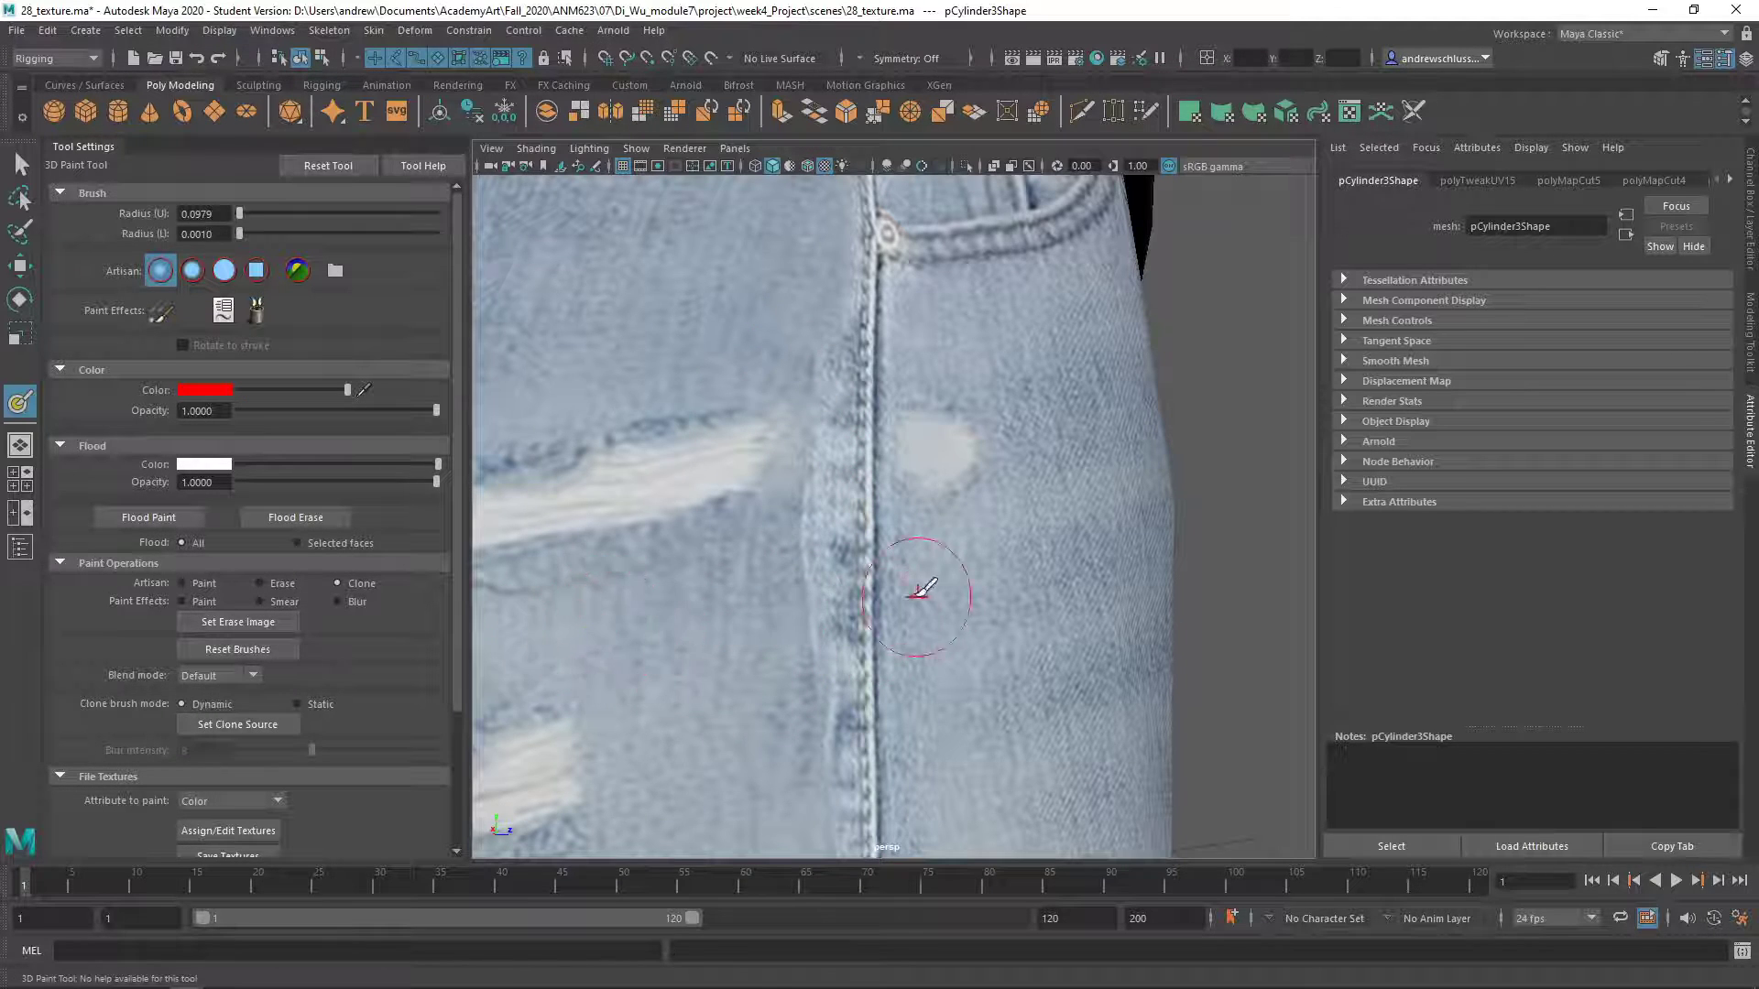
{"action": "left_click_drag", "start_coordinate": [816, 590], "coordinate": [817, 730]}
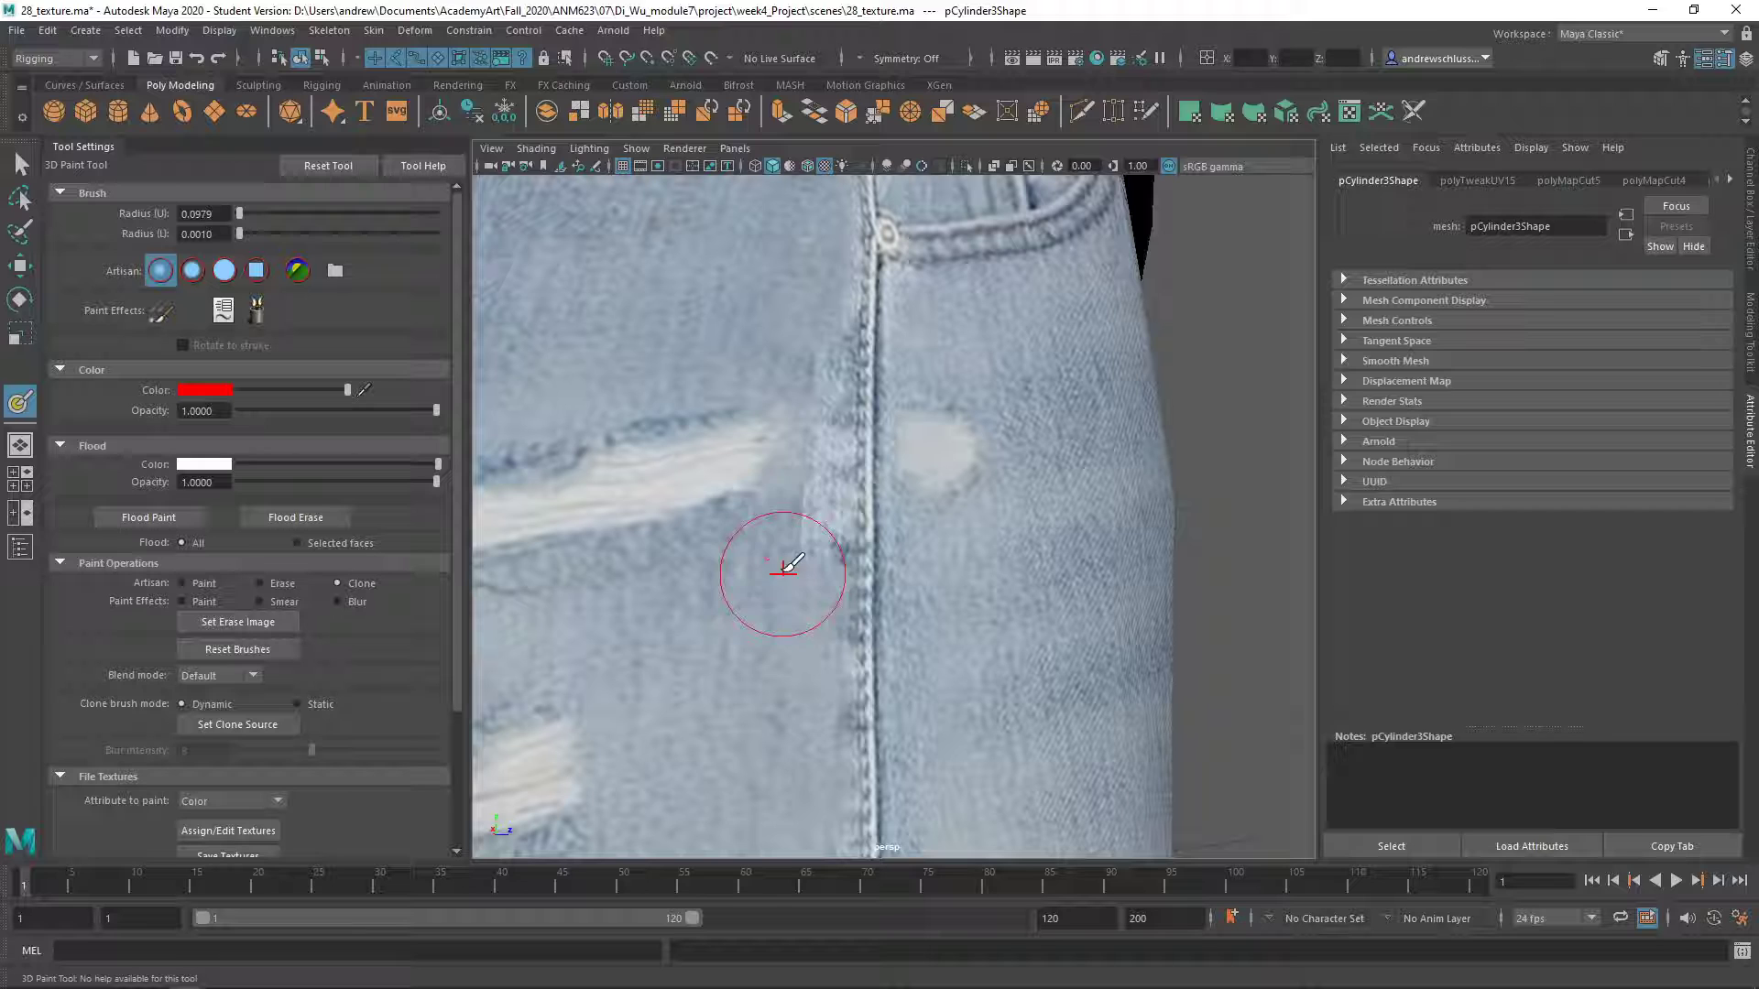
{"action": "mouse_move", "coordinate": [794, 534]}
{"action": "left_mouse_down"}
{"action": "mouse_move", "coordinate": [805, 393]}
{"action": "mouse_move", "coordinate": [824, 367]}
{"action": "left_mouse_up"}
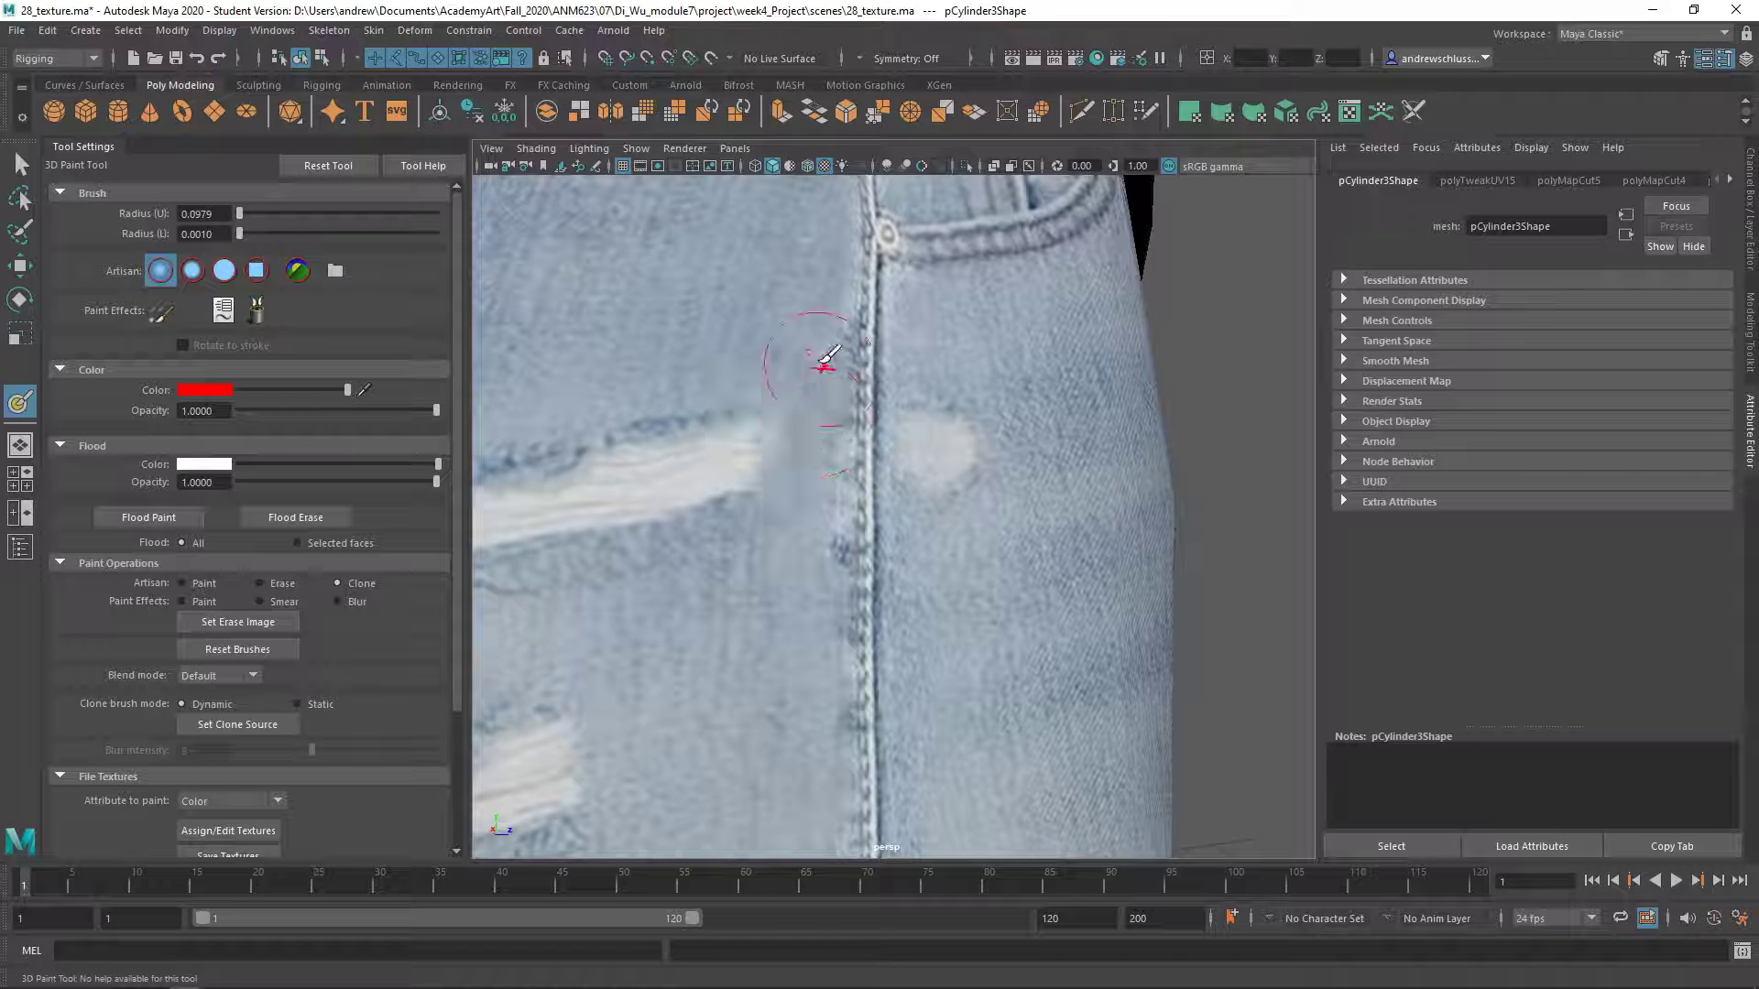
Set a new clone source on the opposite side of the shorts and paint out the crease and ripped spot beside the side seam
{"action": "right_click_drag", "start_coordinate": [1046, 452], "coordinate": [968, 456], "text": "alt"}
{"action": "left_click_drag", "start_coordinate": [847, 526], "coordinate": [1058, 522], "text": "alt"}
{"action": "scroll", "coordinate": [1059, 521], "scroll_direction": "down", "scroll_amount": 10}
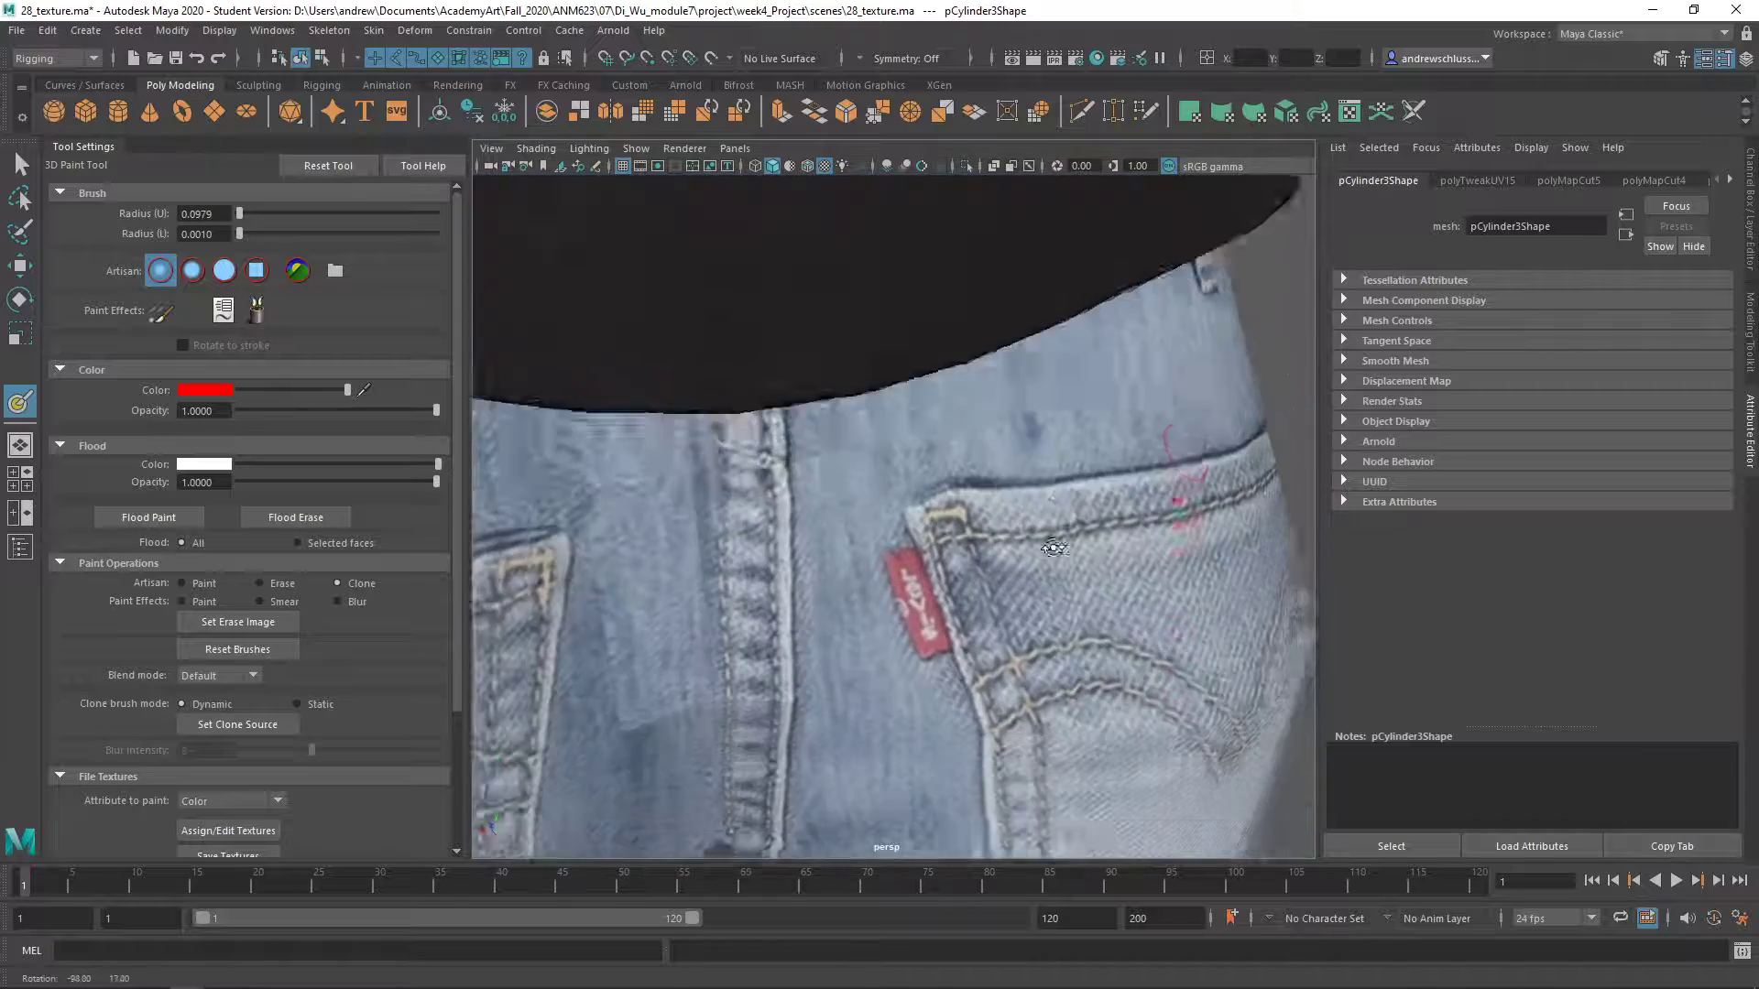
{"action": "left_click_drag", "start_coordinate": [645, 488], "coordinate": [877, 478], "text": "alt"}
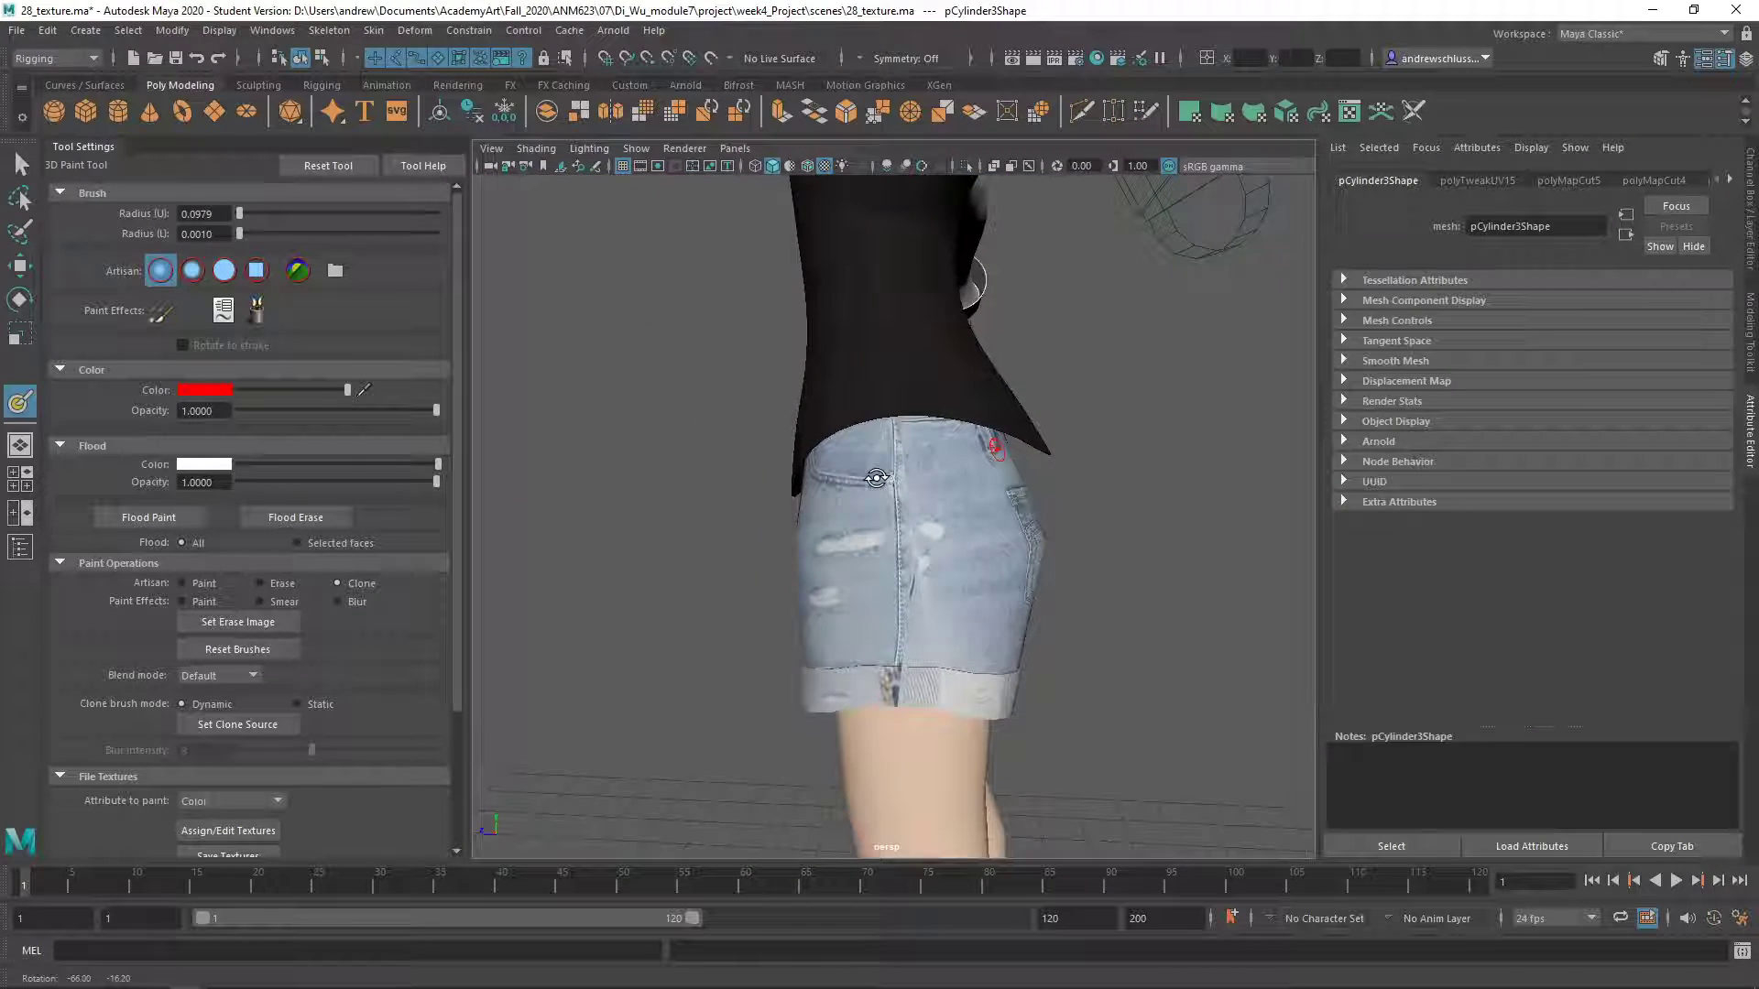
{"action": "scroll", "coordinate": [907, 513], "scroll_direction": "up", "scroll_amount": 10}
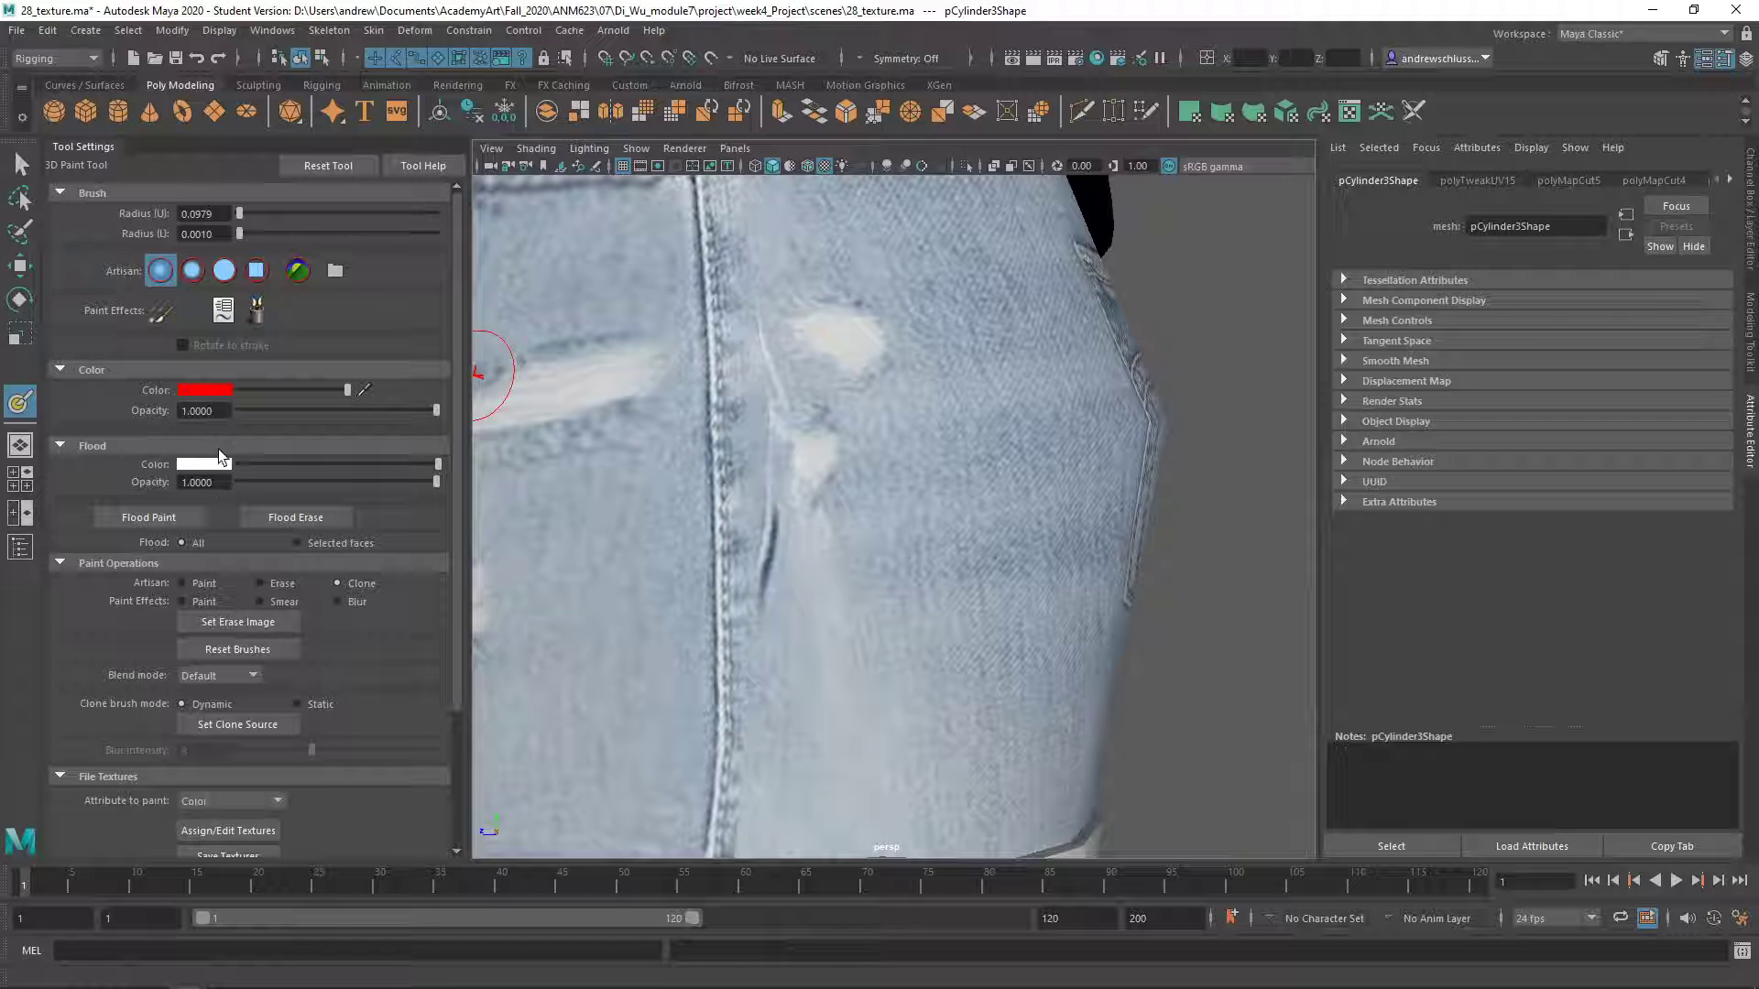
{"action": "left_click", "coordinate": [236, 724]}
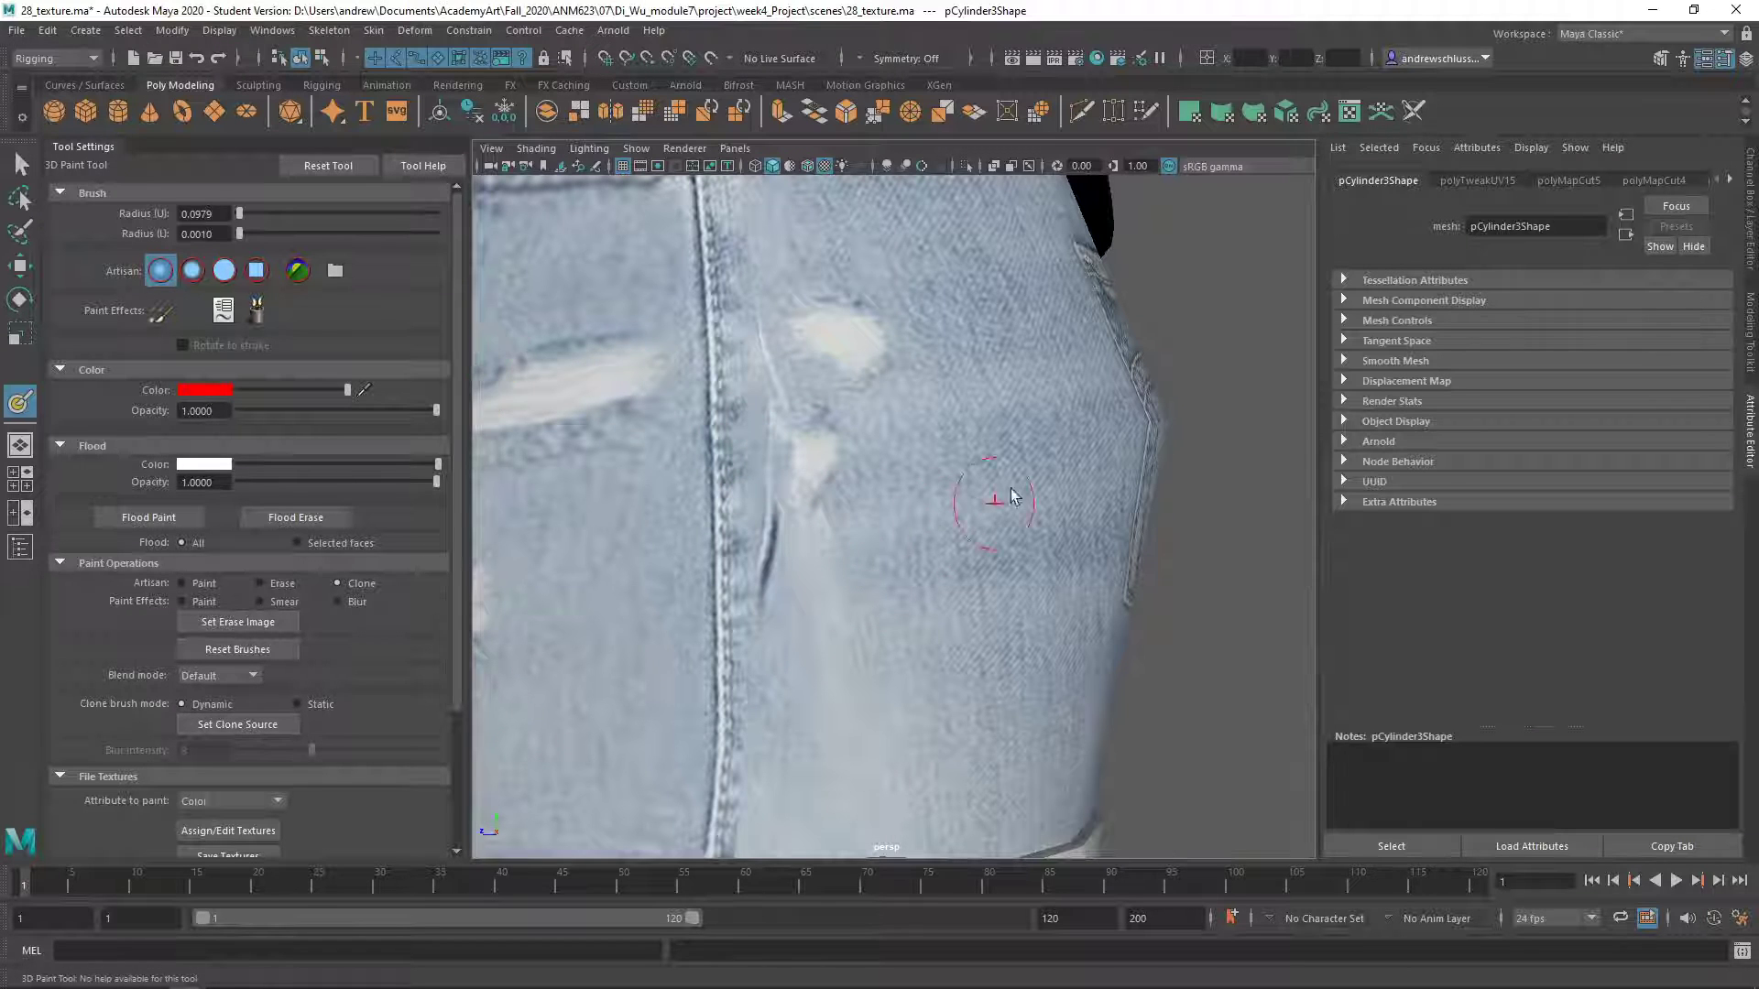
{"action": "left_click_drag", "start_coordinate": [793, 467], "coordinate": [780, 555]}
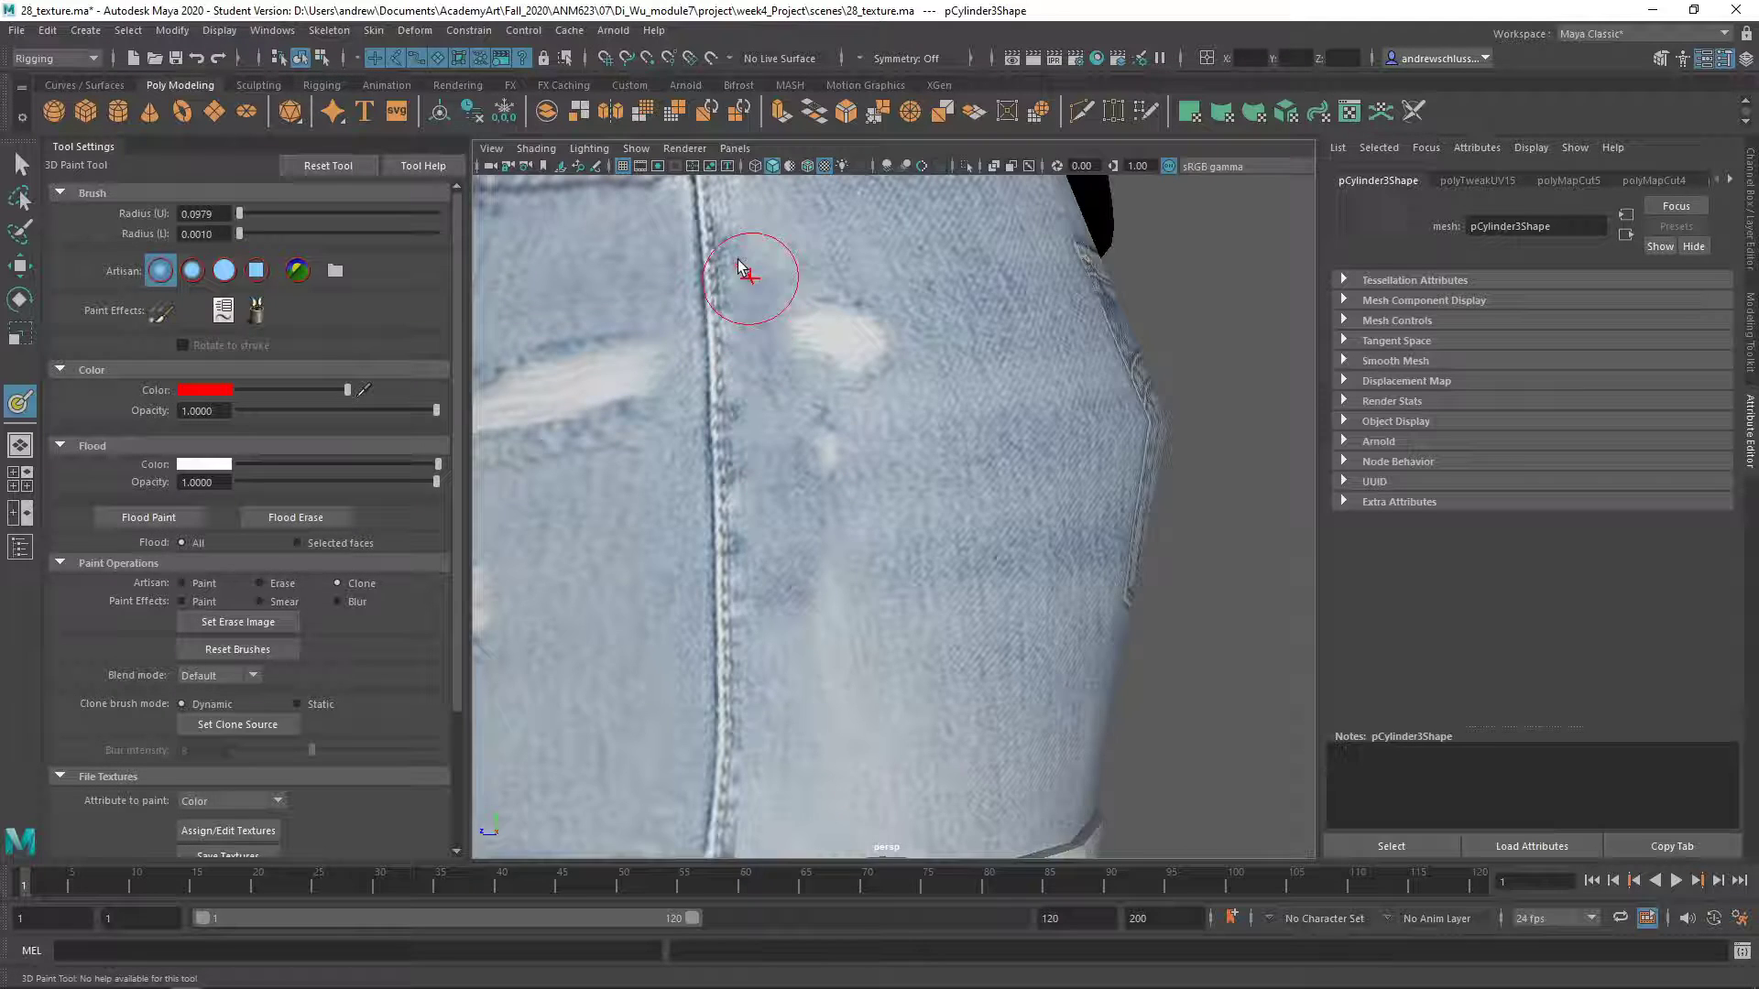
Resample the clone source from plain denim below the waistband and paint out the blemishes along the upper side seam, undoing faulty strokes
{"action": "middle_click_drag", "start_coordinate": [784, 278], "coordinate": [737, 575], "text": "alt"}
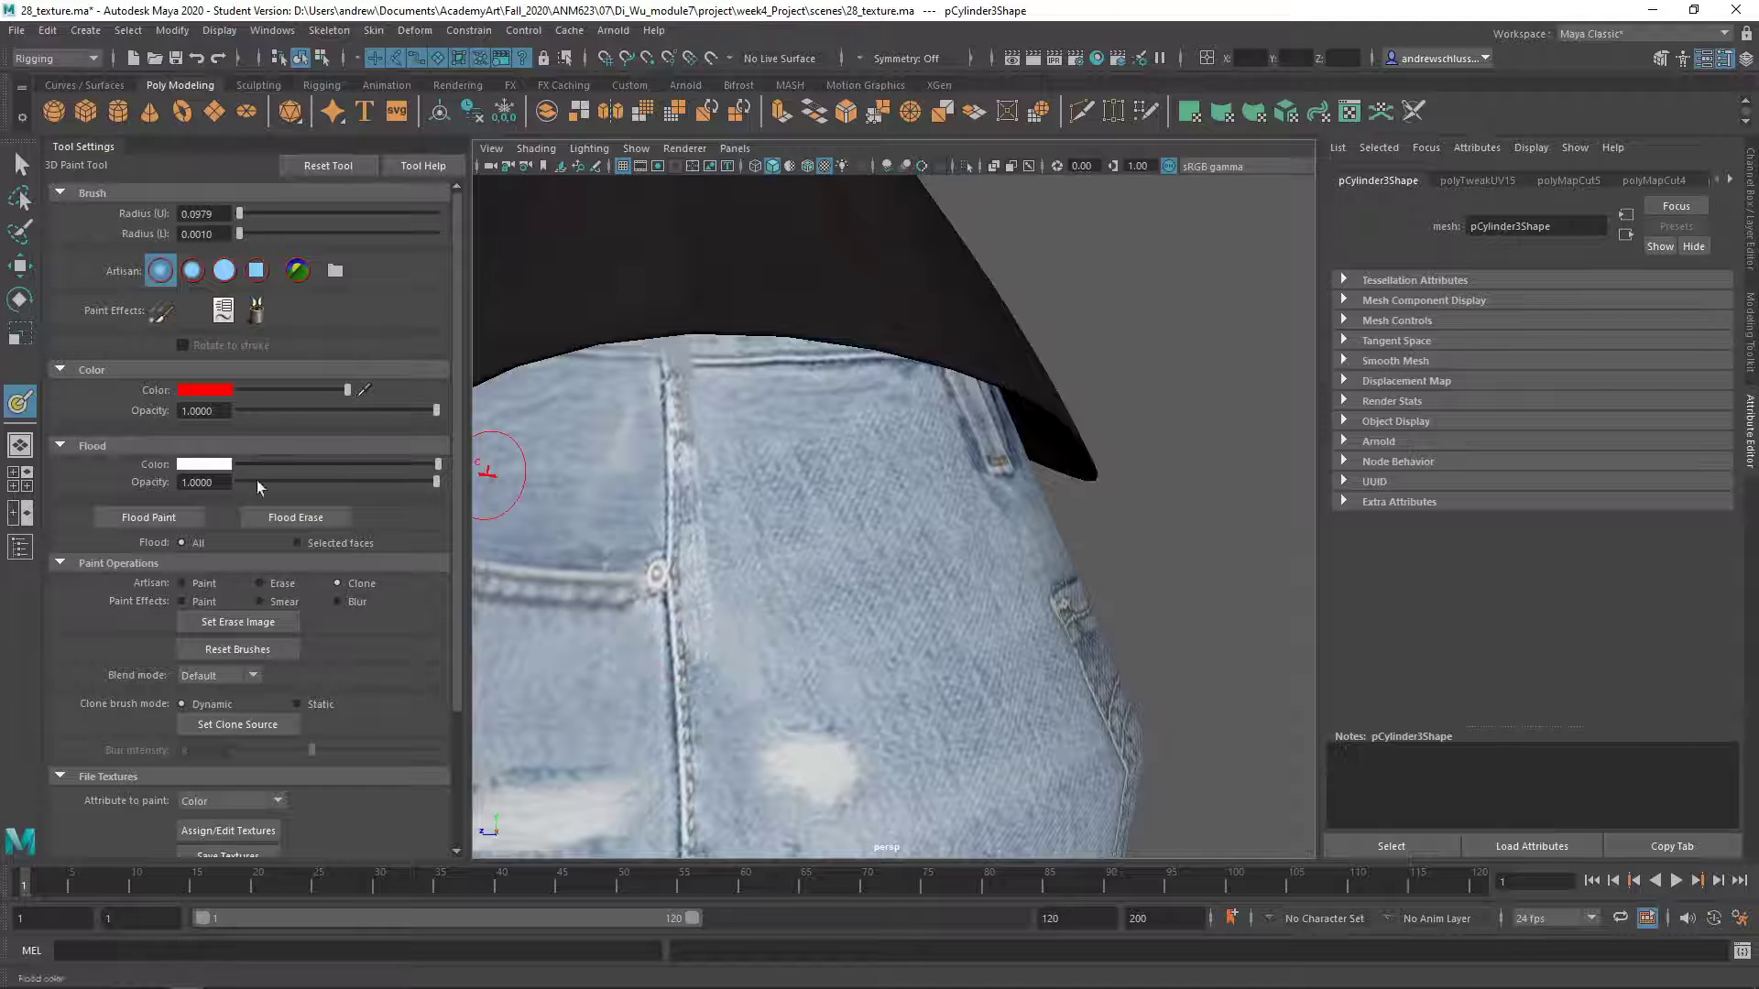
{"action": "left_click", "coordinate": [227, 729]}
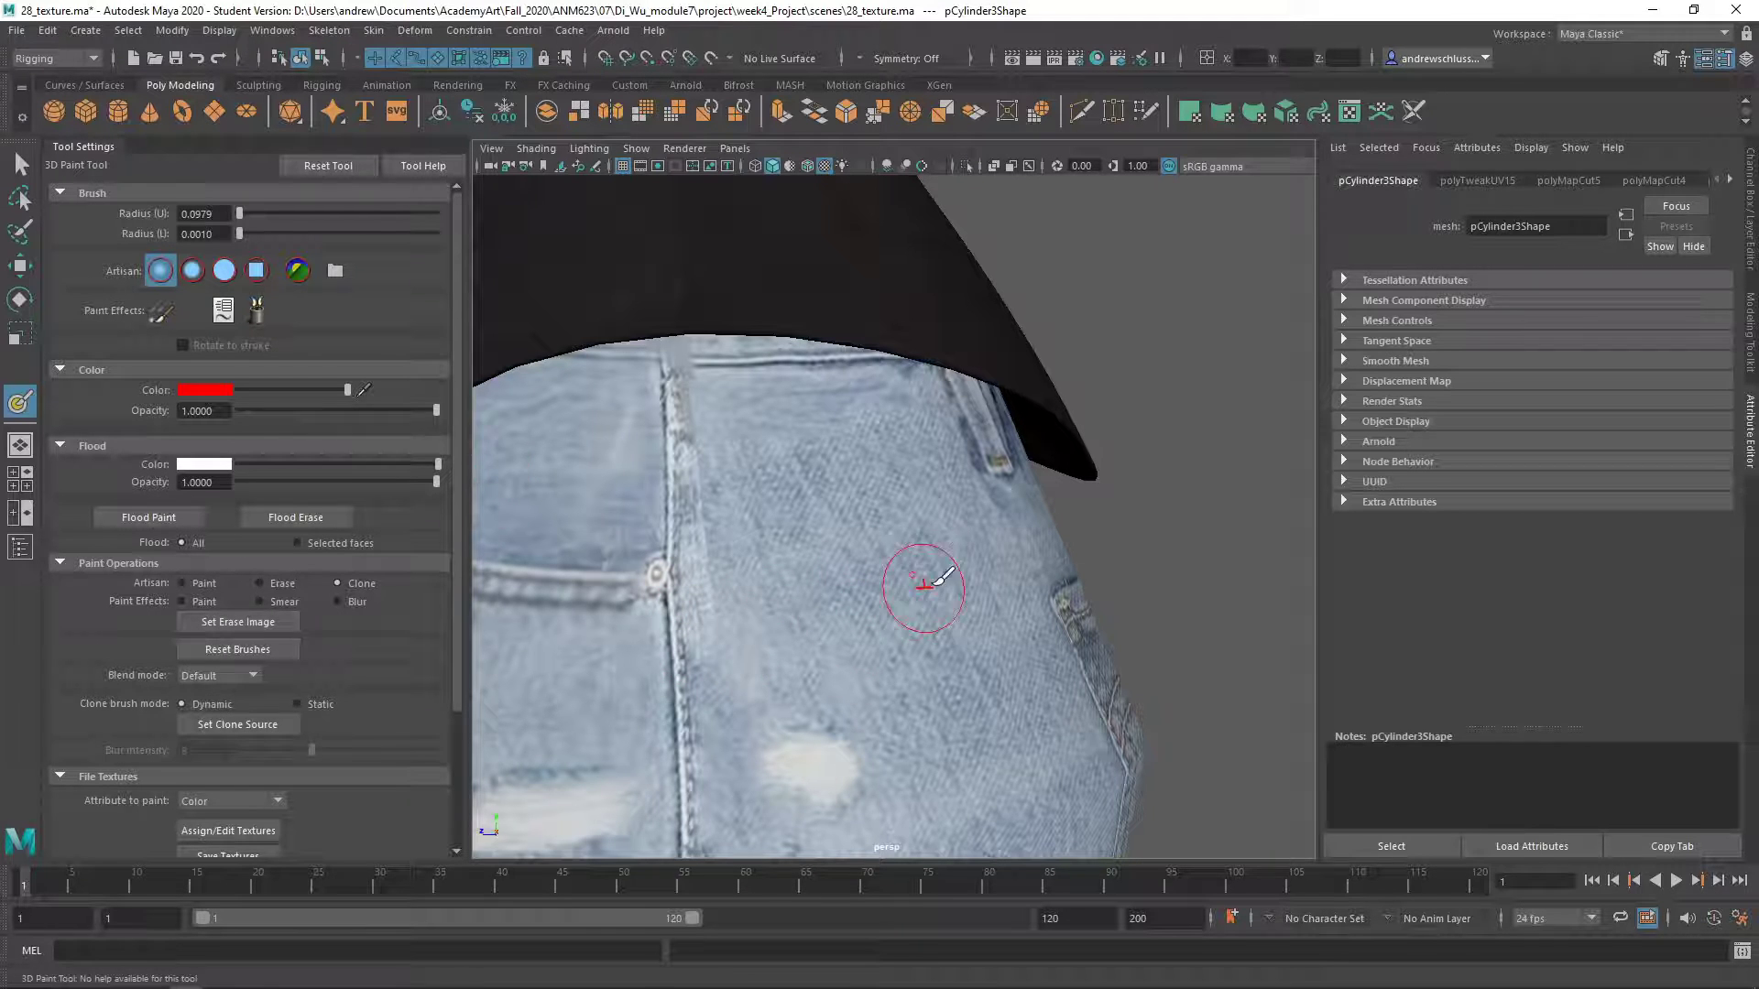
{"action": "mouse_move", "coordinate": [900, 556]}
{"action": "left_mouse_down"}
{"action": "mouse_move", "coordinate": [719, 686]}
{"action": "mouse_move", "coordinate": [705, 568]}
{"action": "left_mouse_up"}
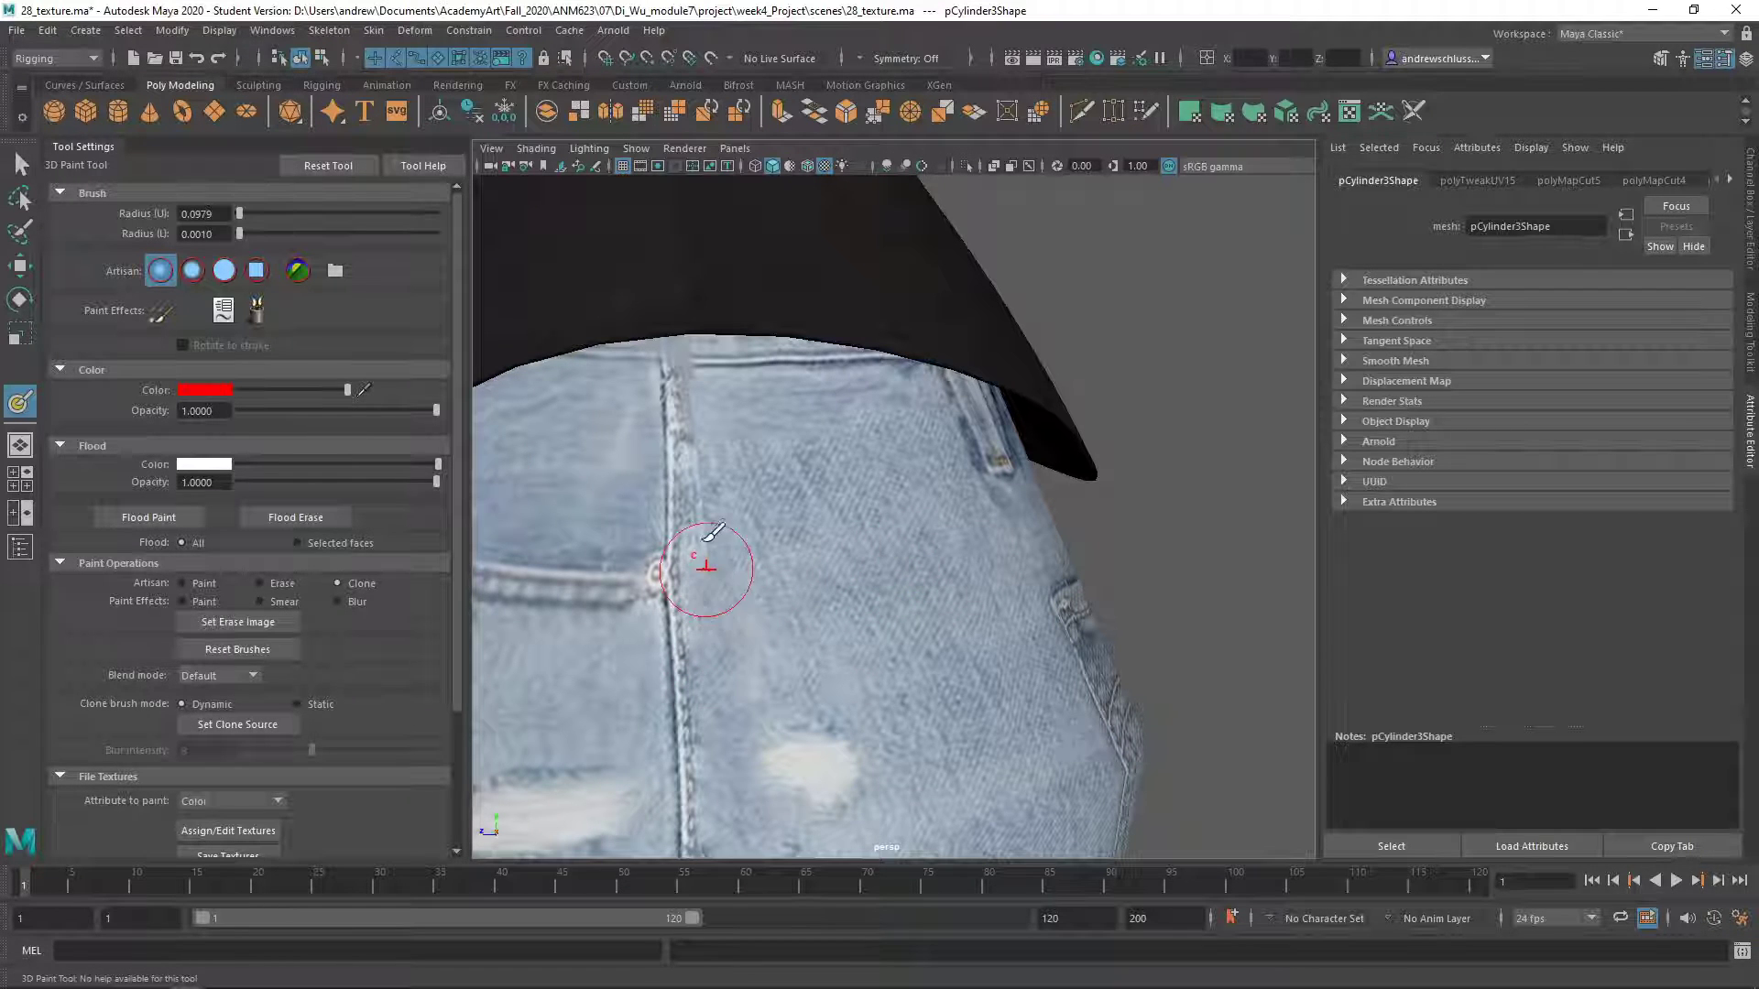
{"action": "mouse_move", "coordinate": [707, 500]}
{"action": "left_mouse_down"}
{"action": "mouse_move", "coordinate": [701, 399]}
{"action": "mouse_move", "coordinate": [707, 461]}
{"action": "left_mouse_up"}
{"action": "key", "text": "ctrl+z"}
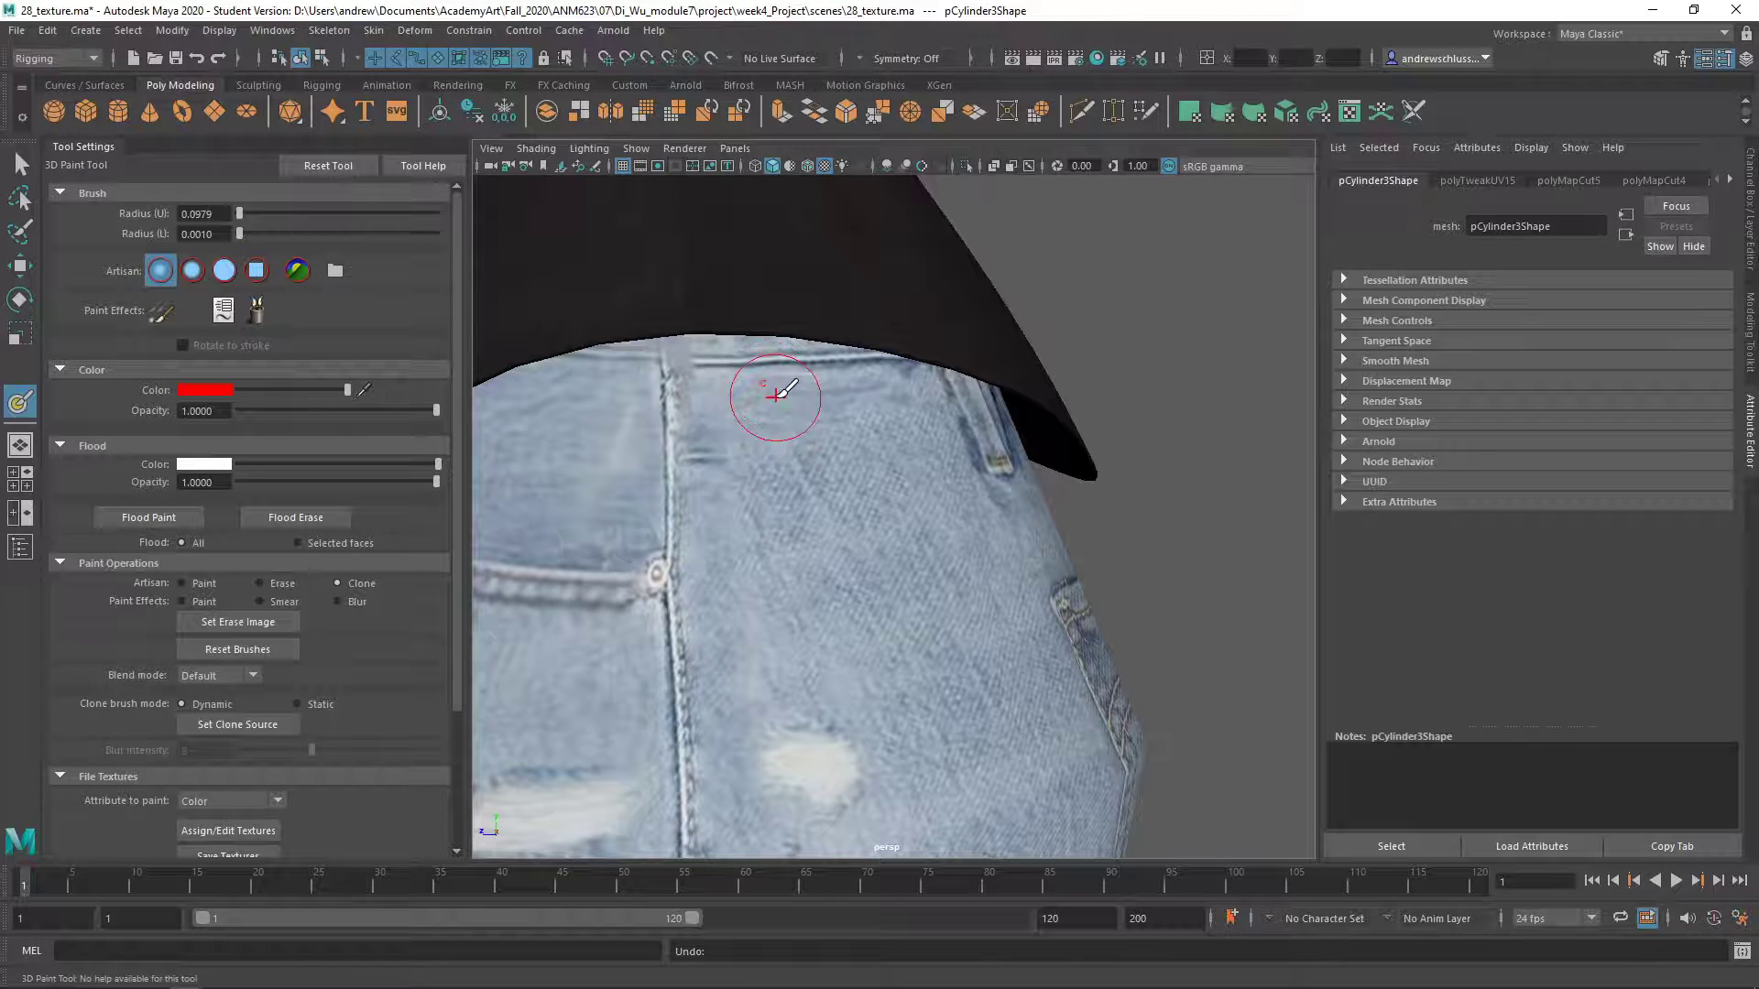
{"action": "key", "text": "ctrl+z"}
{"action": "key", "text": "ctrl+z"}
{"action": "key", "text": "ctrl+z"}
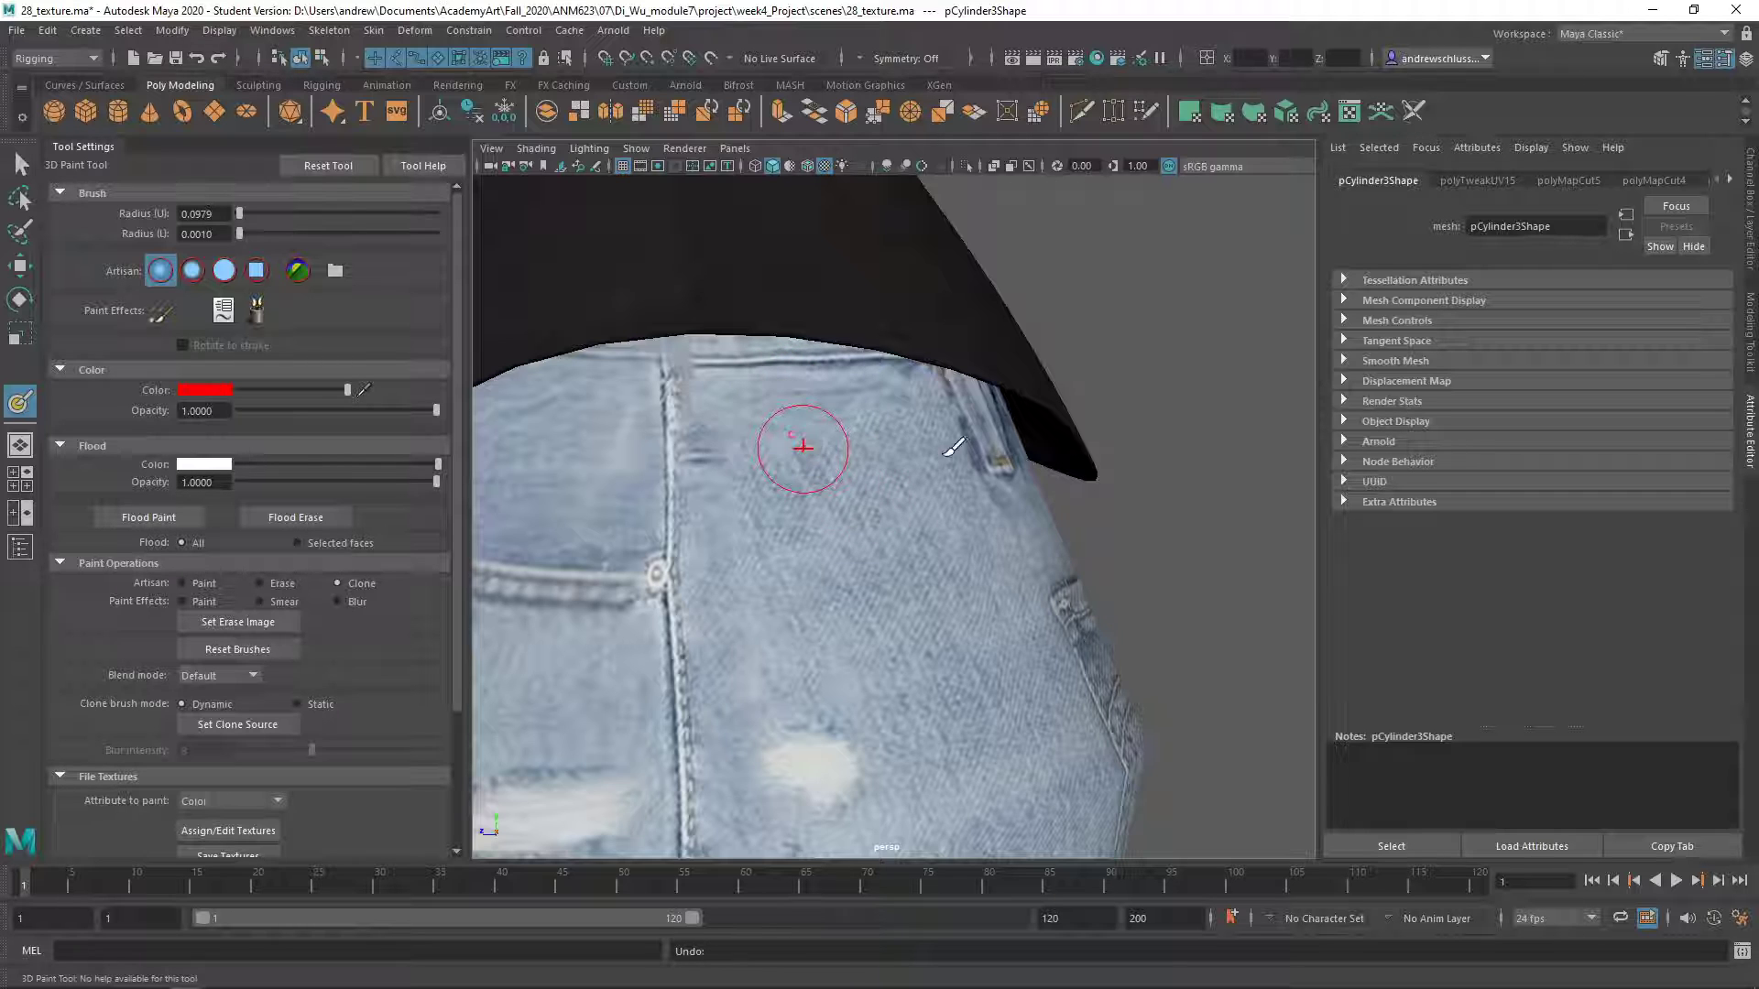
{"action": "key", "text": "ctrl+z"}
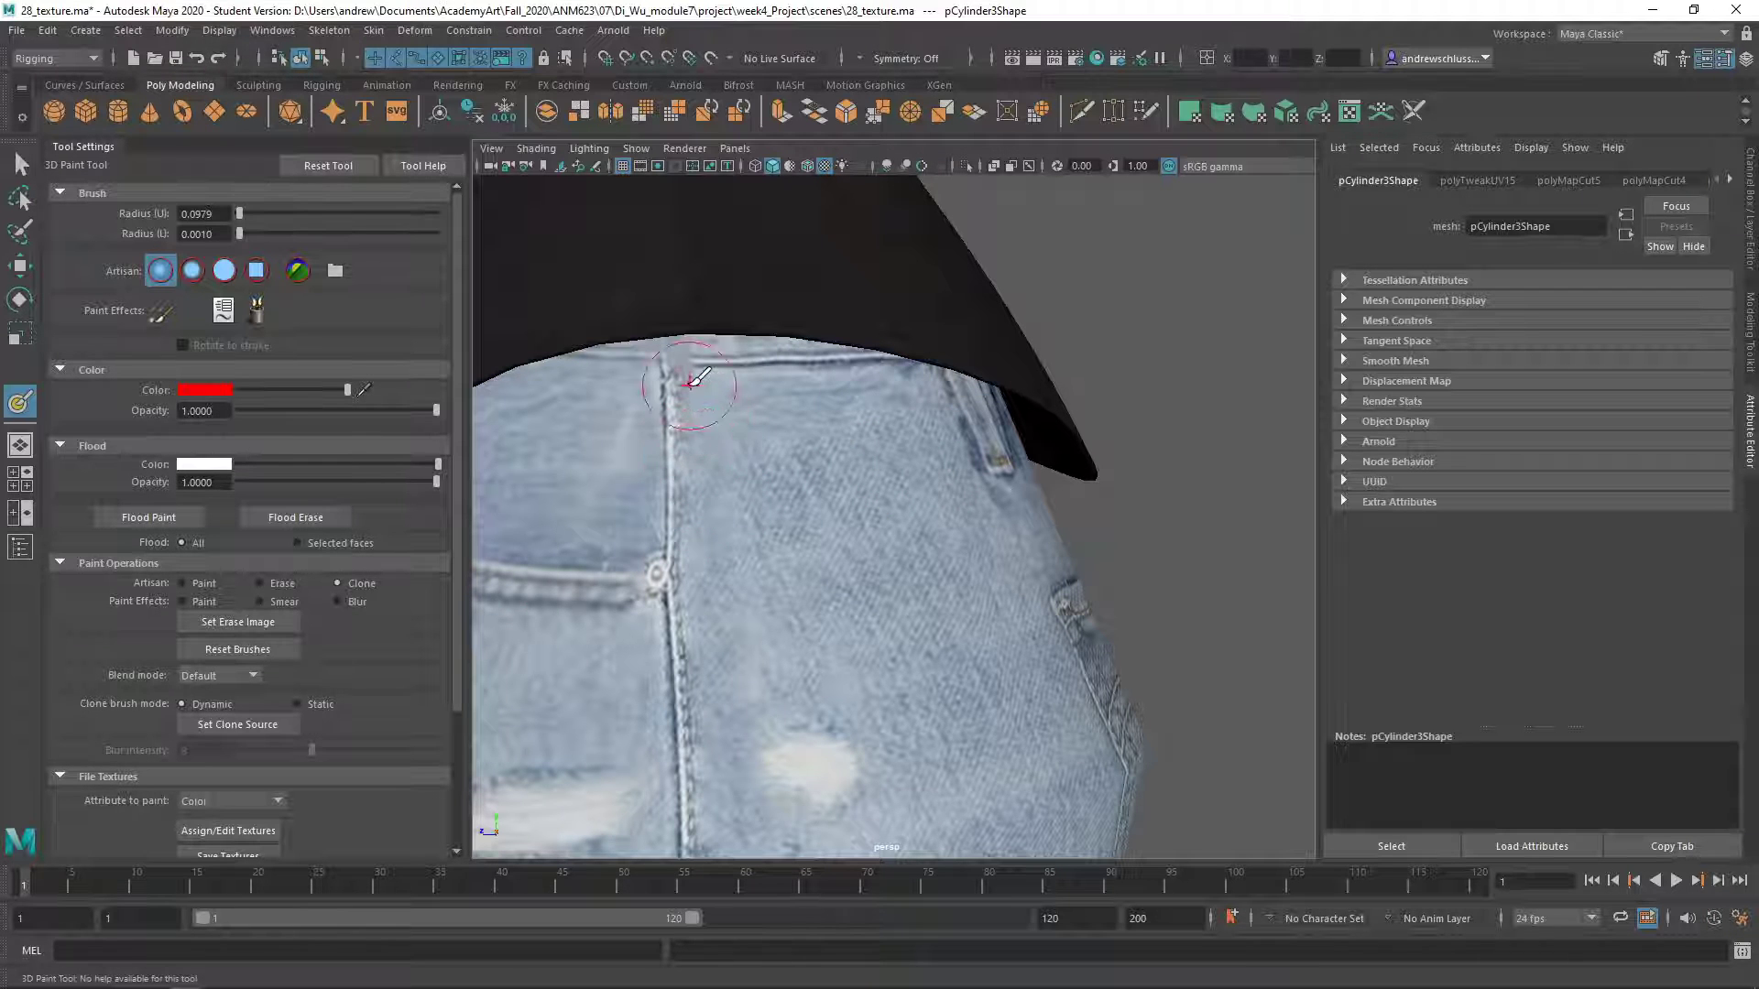
Save the shorts' painted file textures
{"action": "right_click_drag", "start_coordinate": [1131, 358], "coordinate": [714, 399], "text": "alt"}
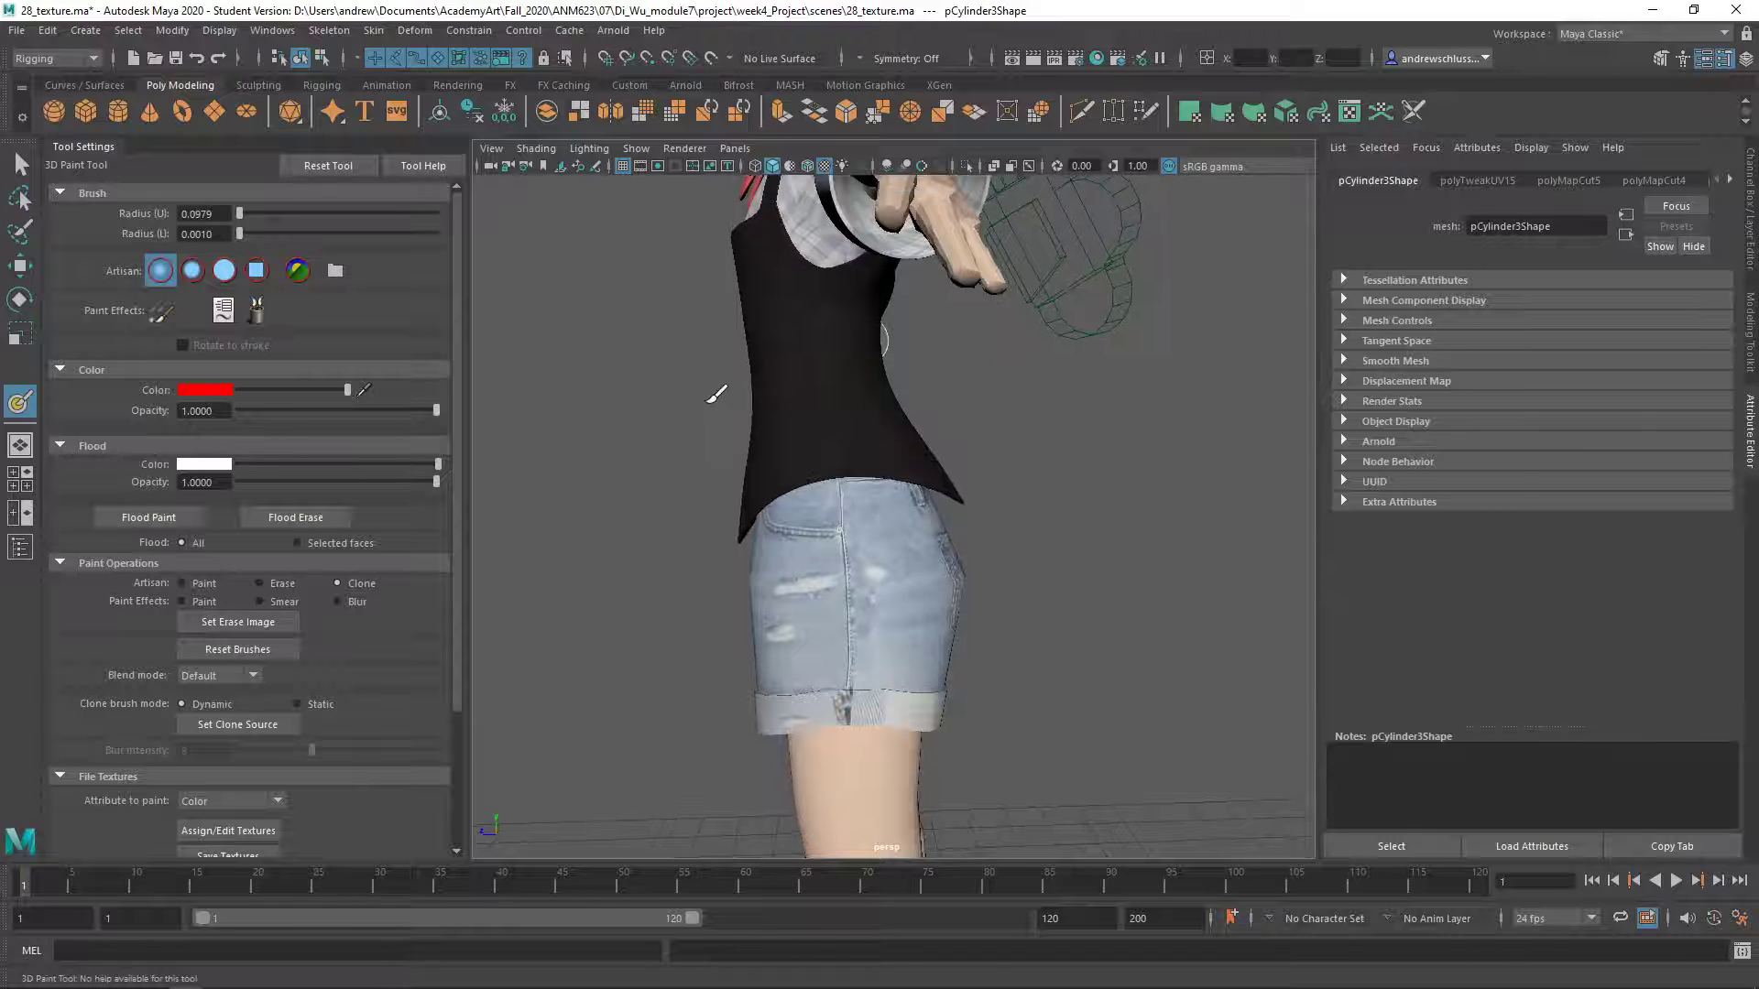
{"action": "mouse_move", "coordinate": [682, 449]}
{"action": "left_mouse_down", "text": "alt"}
{"action": "mouse_move", "coordinate": [804, 459]}
{"action": "mouse_move", "coordinate": [694, 459]}
{"action": "left_mouse_up", "text": "alt"}
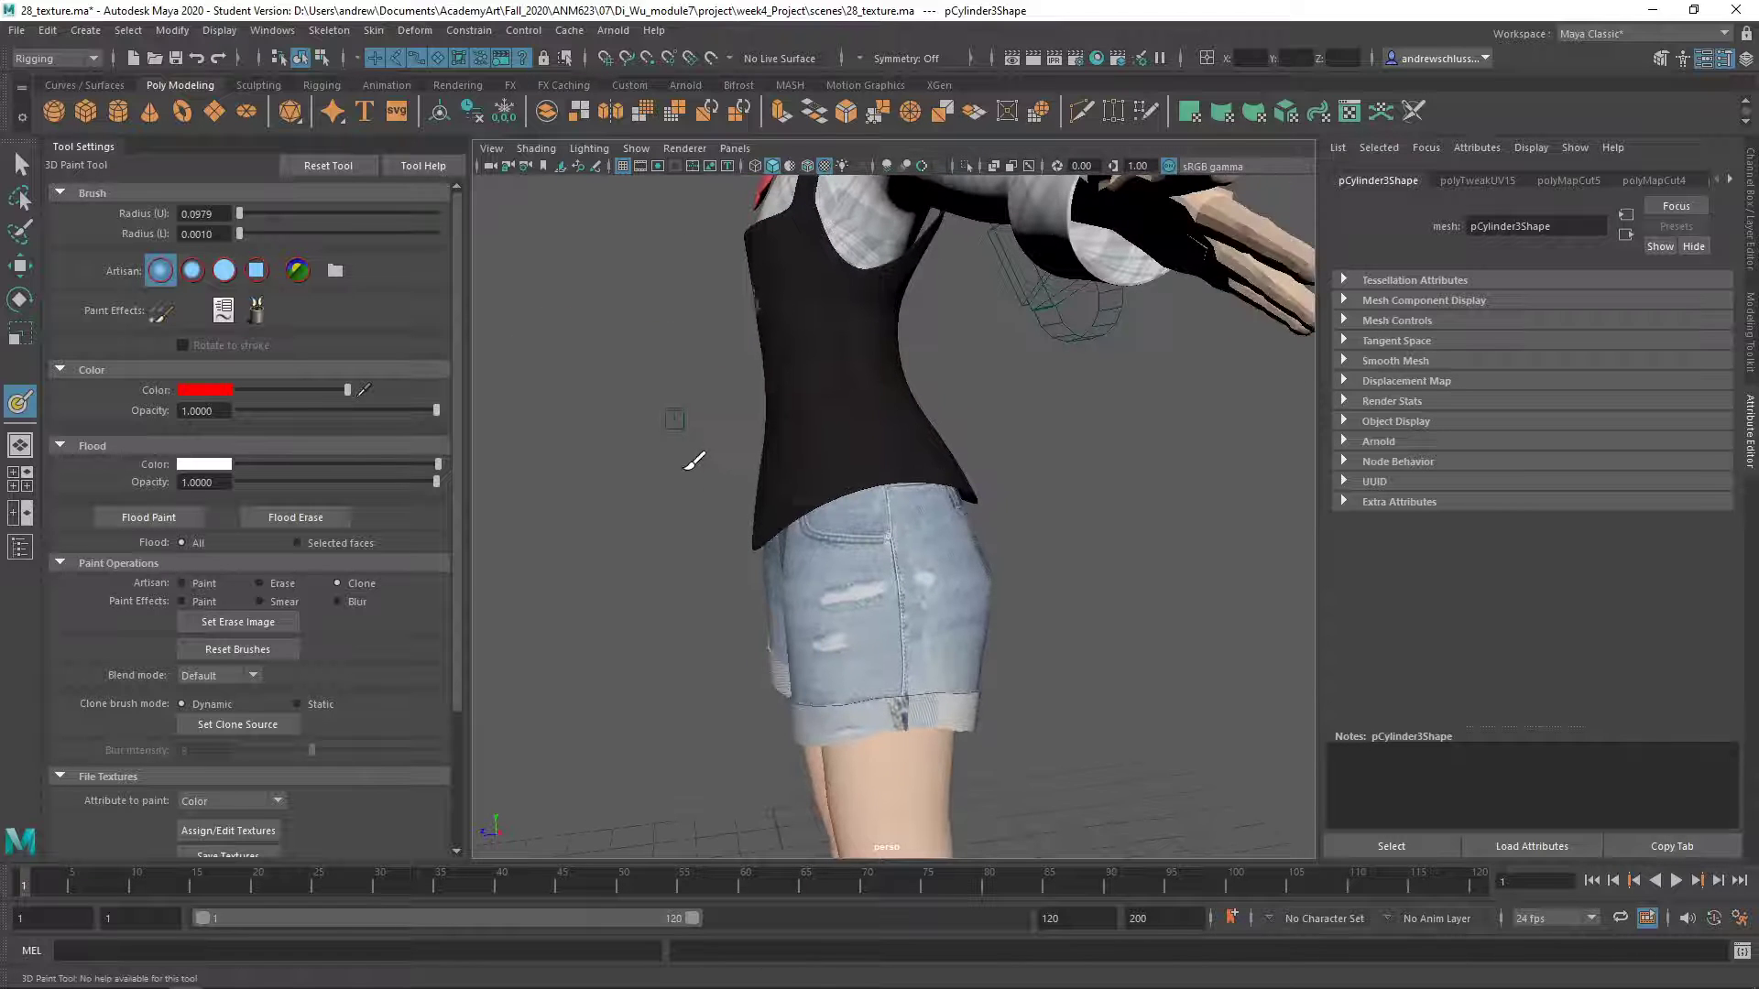
{"action": "scroll", "coordinate": [266, 524], "scroll_direction": "down", "scroll_amount": 3}
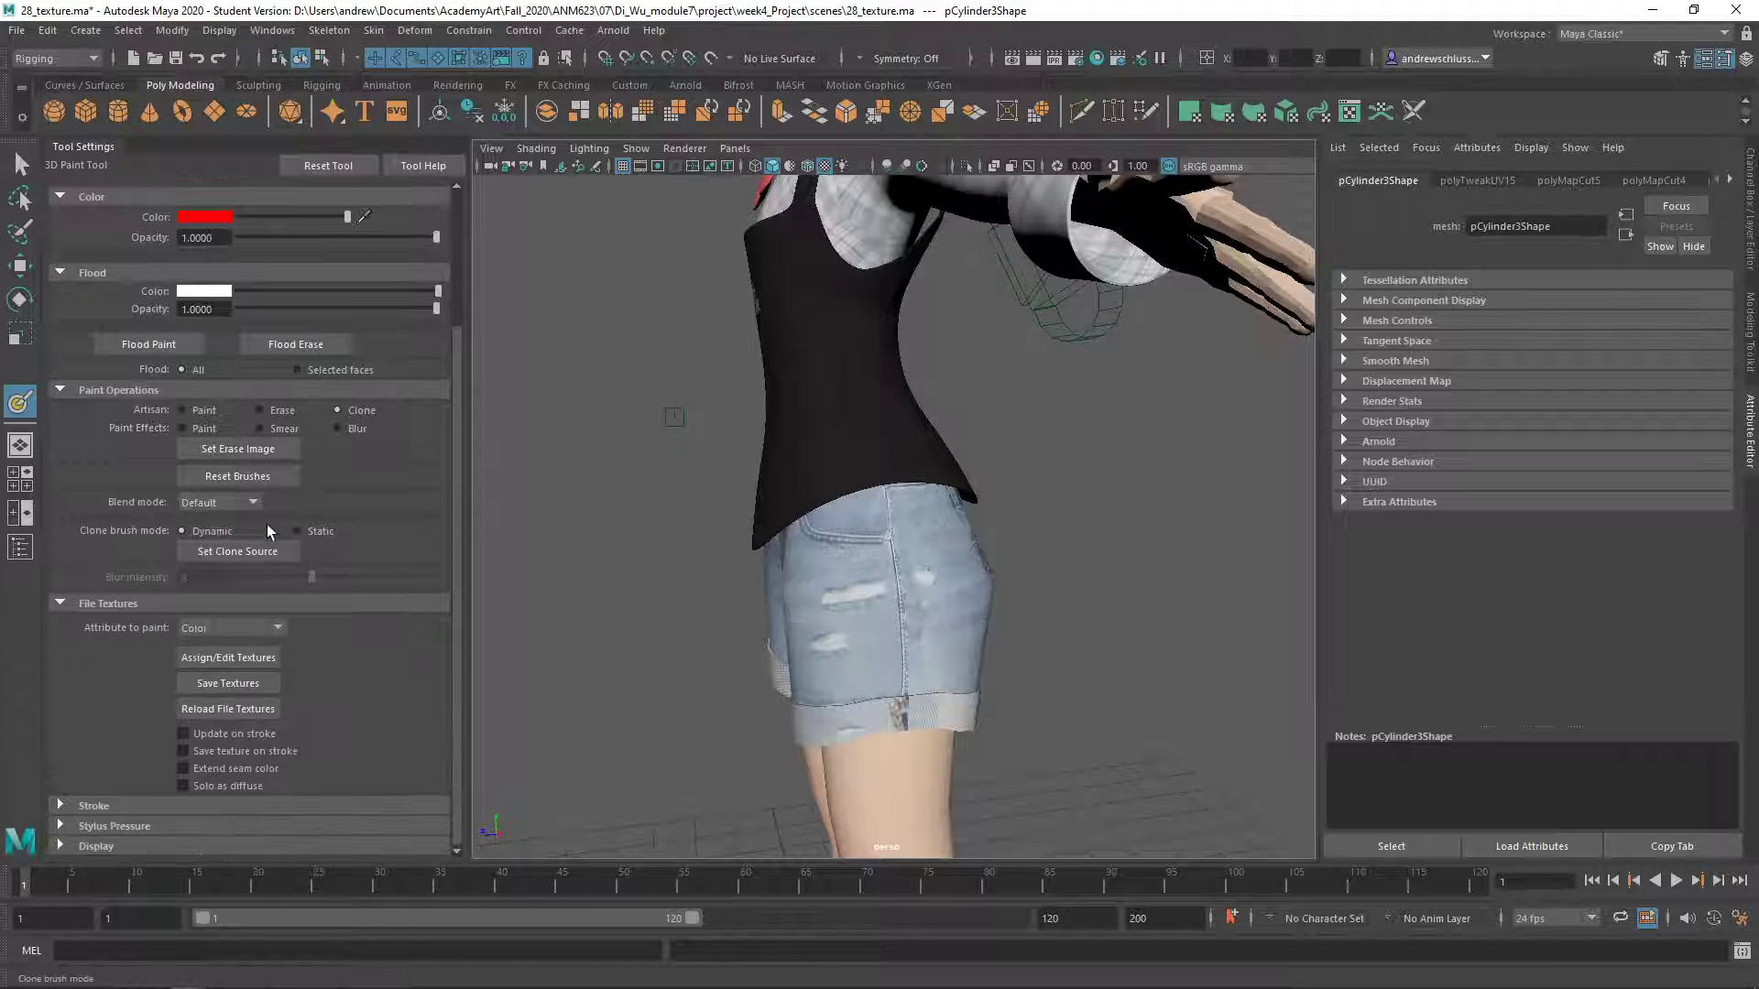
{"action": "left_click", "coordinate": [232, 683]}
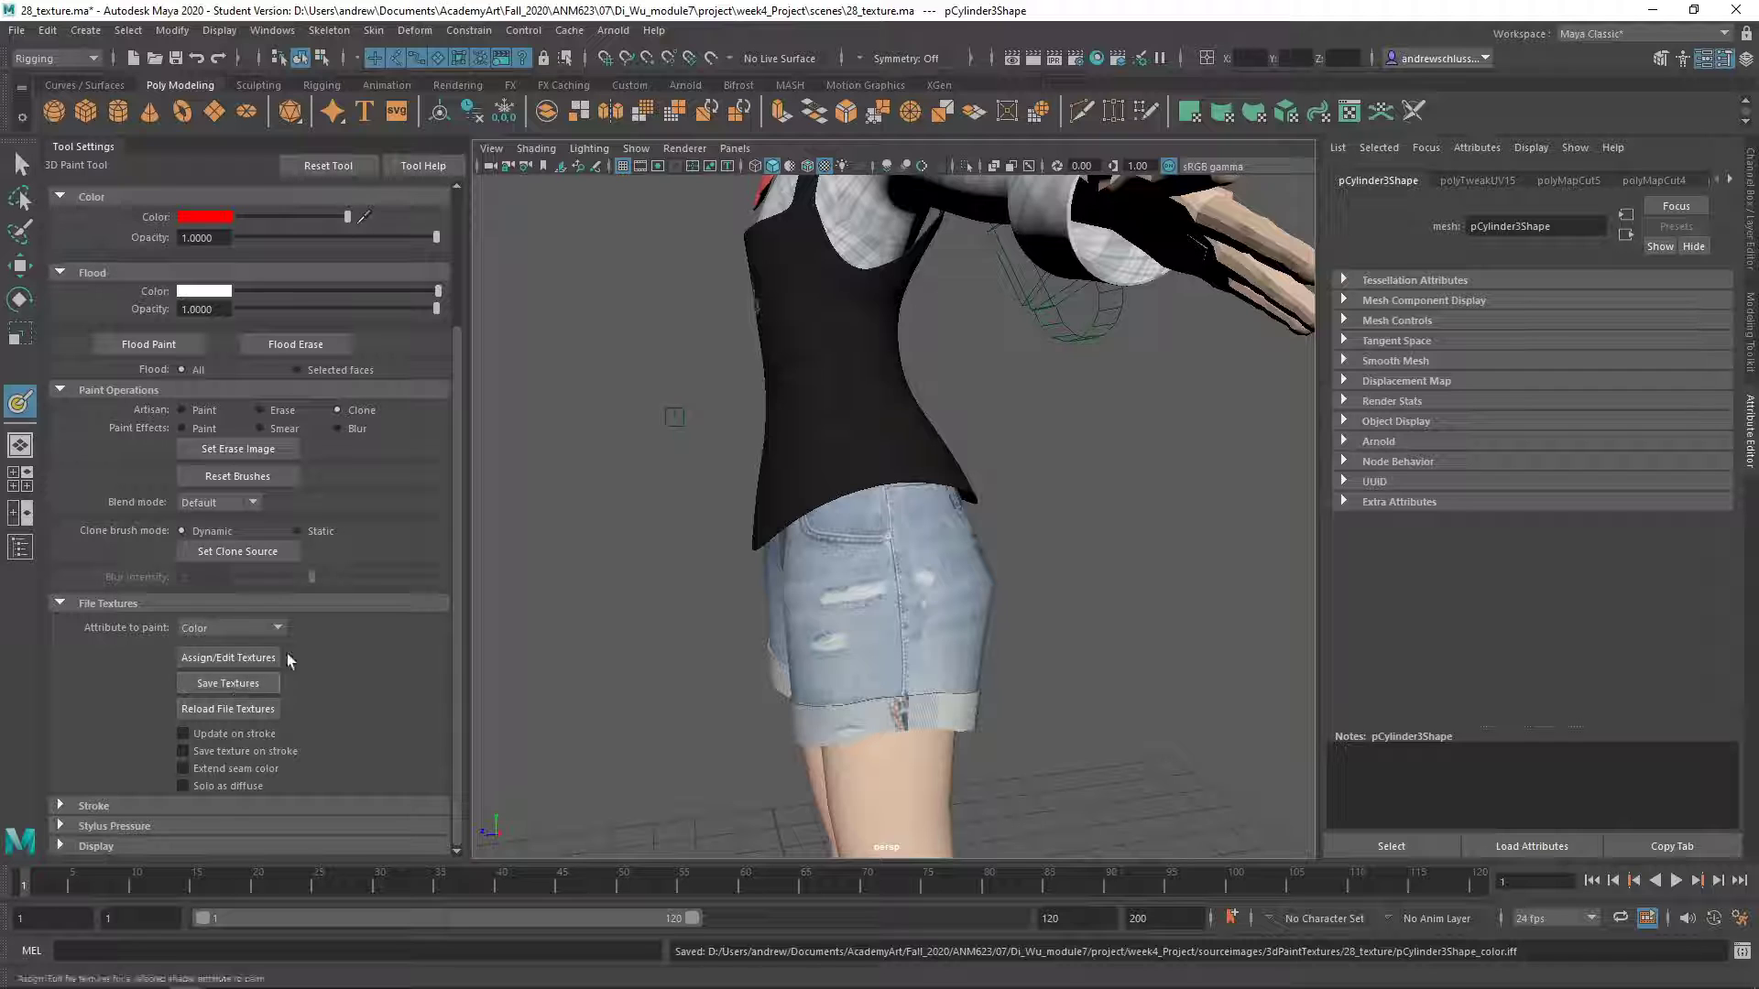
Examine the retouched side seam and the rolled cuff of the shorts up close, and the outfit from the front
{"action": "right_click_drag", "start_coordinate": [724, 704], "coordinate": [973, 638], "text": "alt"}
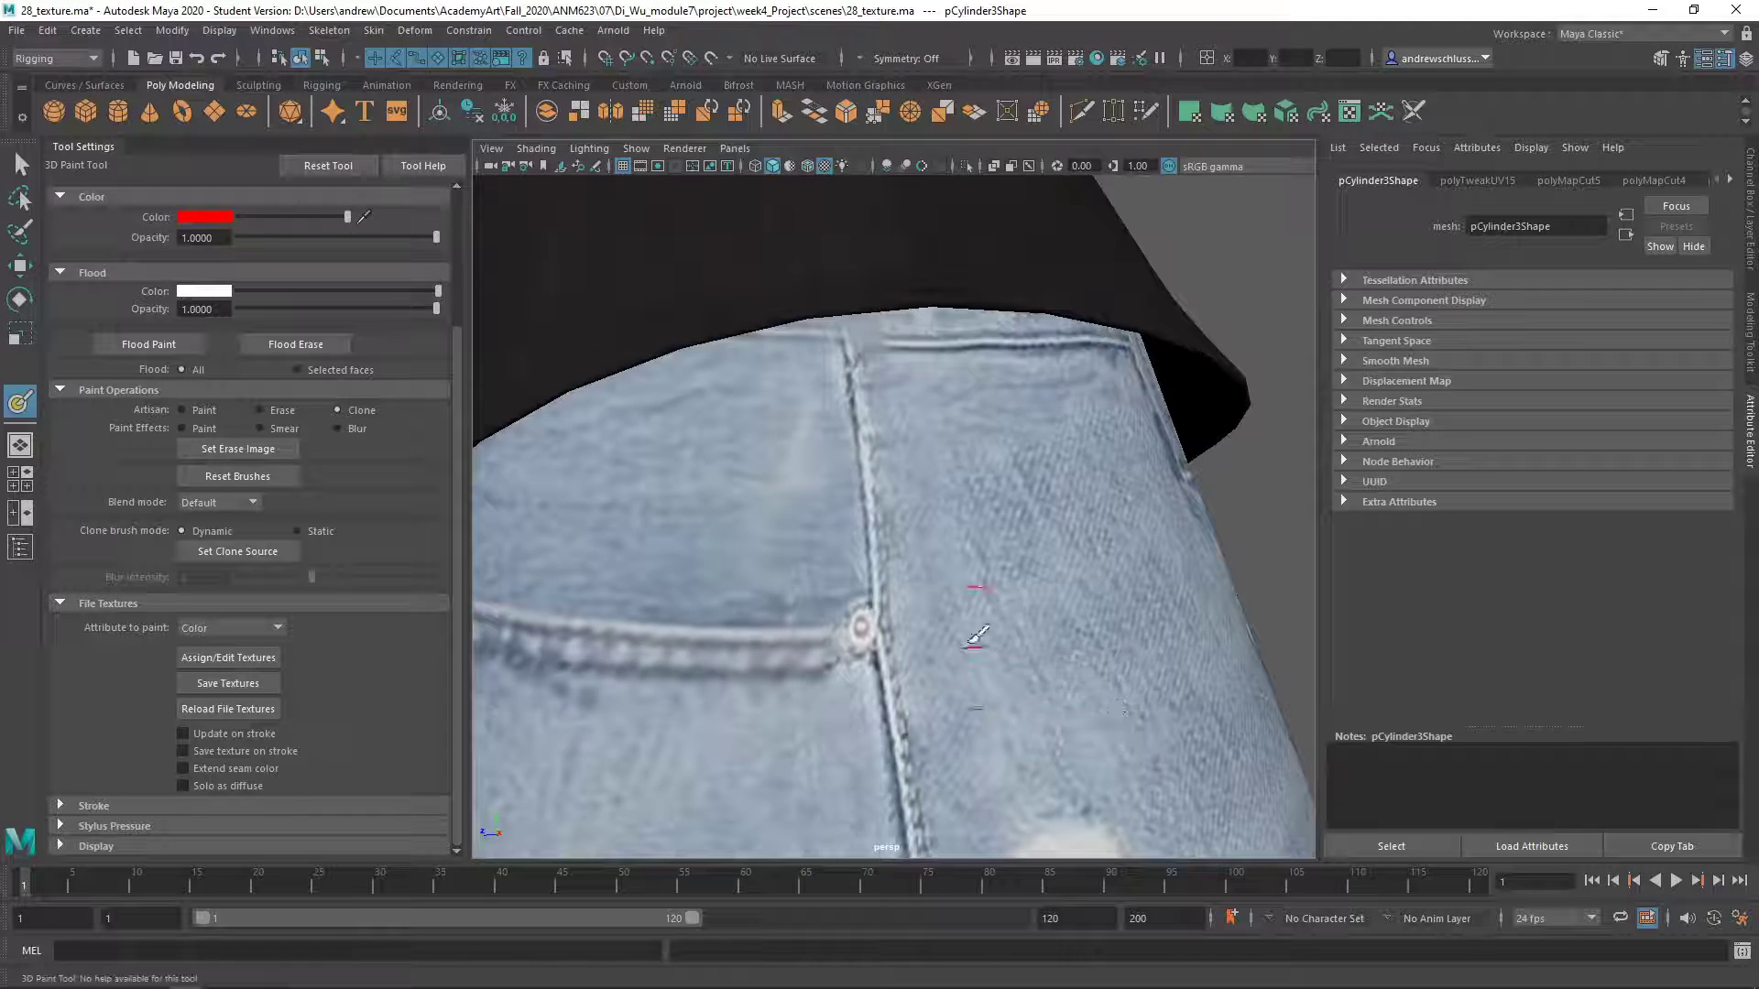
{"action": "middle_click_drag", "start_coordinate": [973, 639], "coordinate": [880, 409], "text": "alt"}
{"action": "middle_click_drag", "start_coordinate": [819, 751], "coordinate": [821, 486], "text": "alt"}
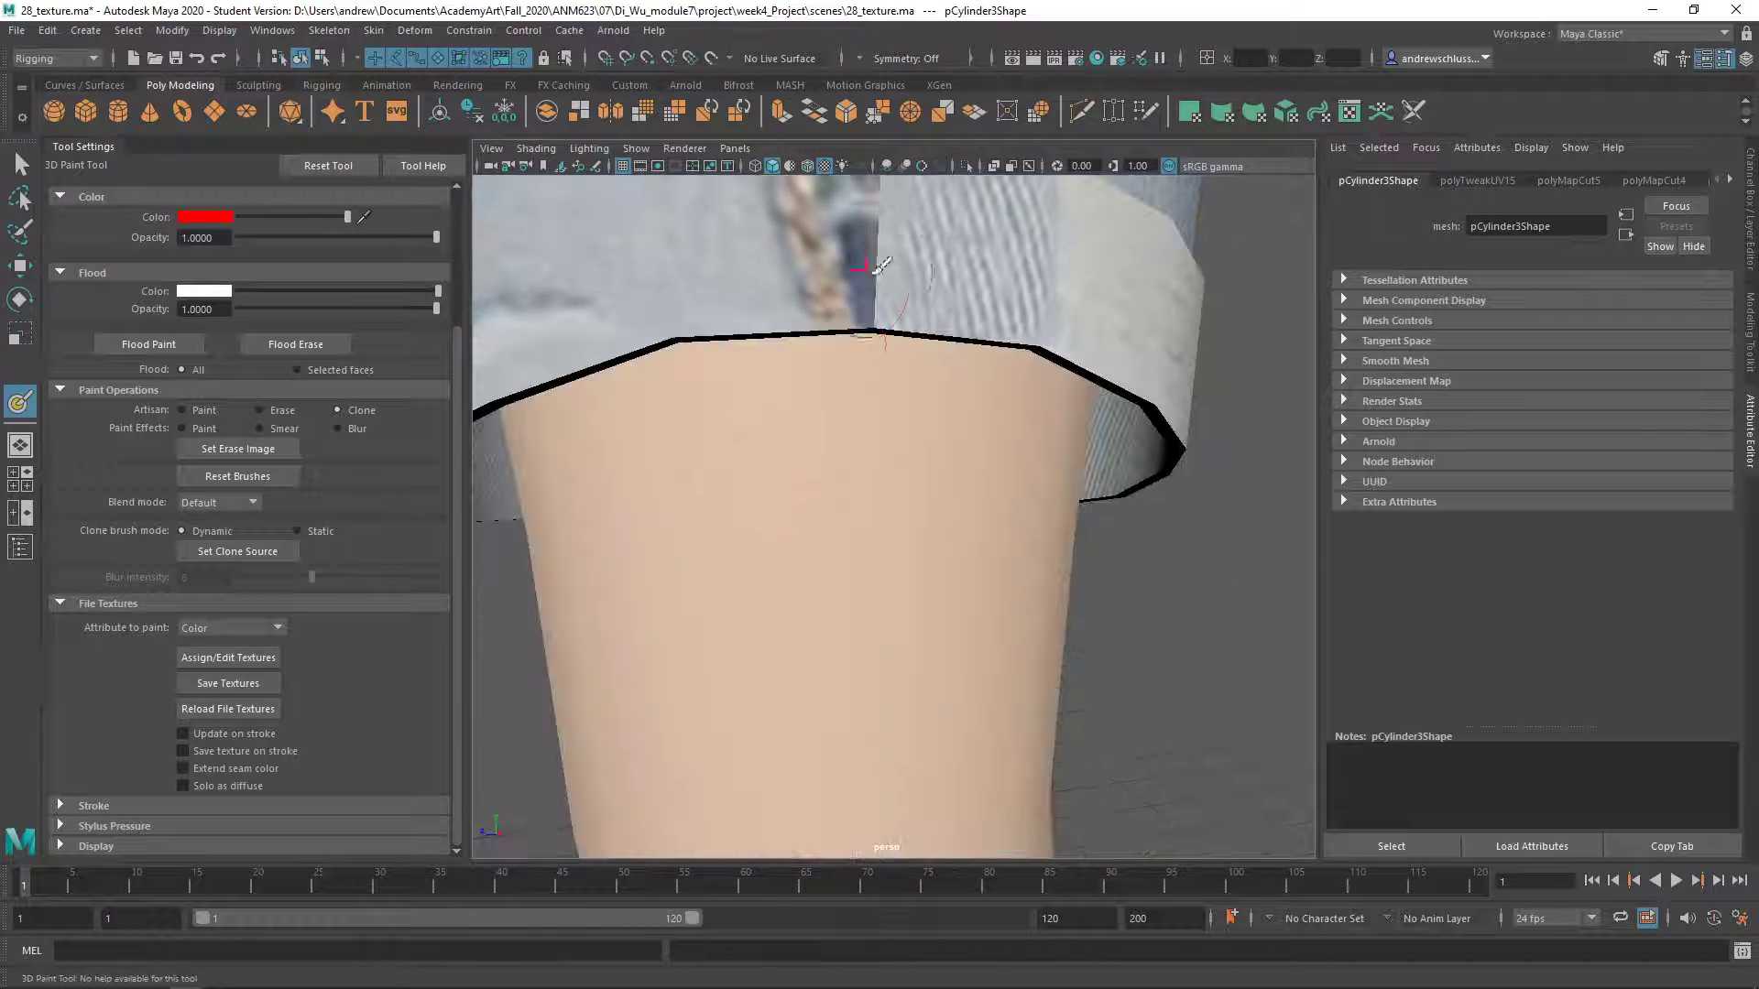
{"action": "right_click_drag", "start_coordinate": [1094, 558], "coordinate": [431, 569], "text": "alt"}
{"action": "middle_click_drag", "start_coordinate": [676, 606], "coordinate": [676, 619], "text": "alt"}
{"action": "left_click_drag", "start_coordinate": [676, 619], "coordinate": [1056, 634], "text": "alt"}
{"action": "middle_click_drag", "start_coordinate": [933, 686], "coordinate": [893, 485], "text": "alt"}
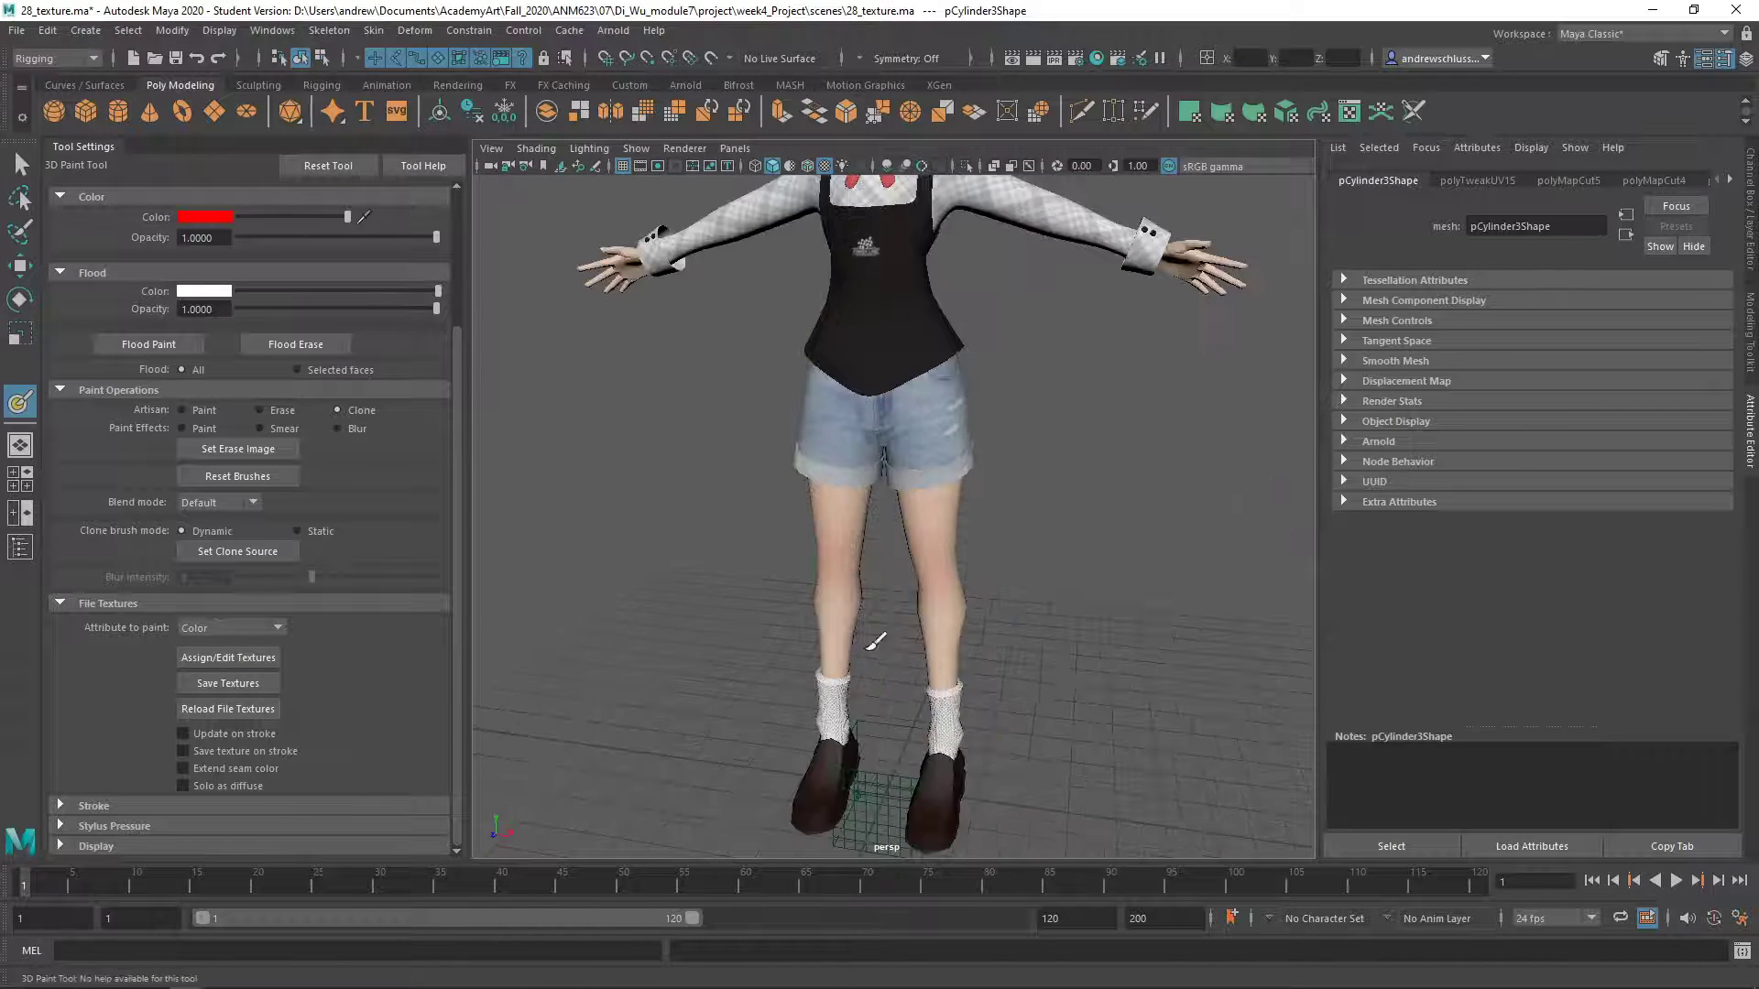
Select a knitted sock and set the bump depth of its material's bump2d1 node to 0.060
{"action": "middle_click_drag", "start_coordinate": [867, 649], "coordinate": [859, 485], "text": "alt"}
{"action": "right_click_drag", "start_coordinate": [865, 513], "coordinate": [1273, 669], "text": "alt"}
{"action": "right_click_drag", "start_coordinate": [733, 669], "coordinate": [920, 677], "text": "alt"}
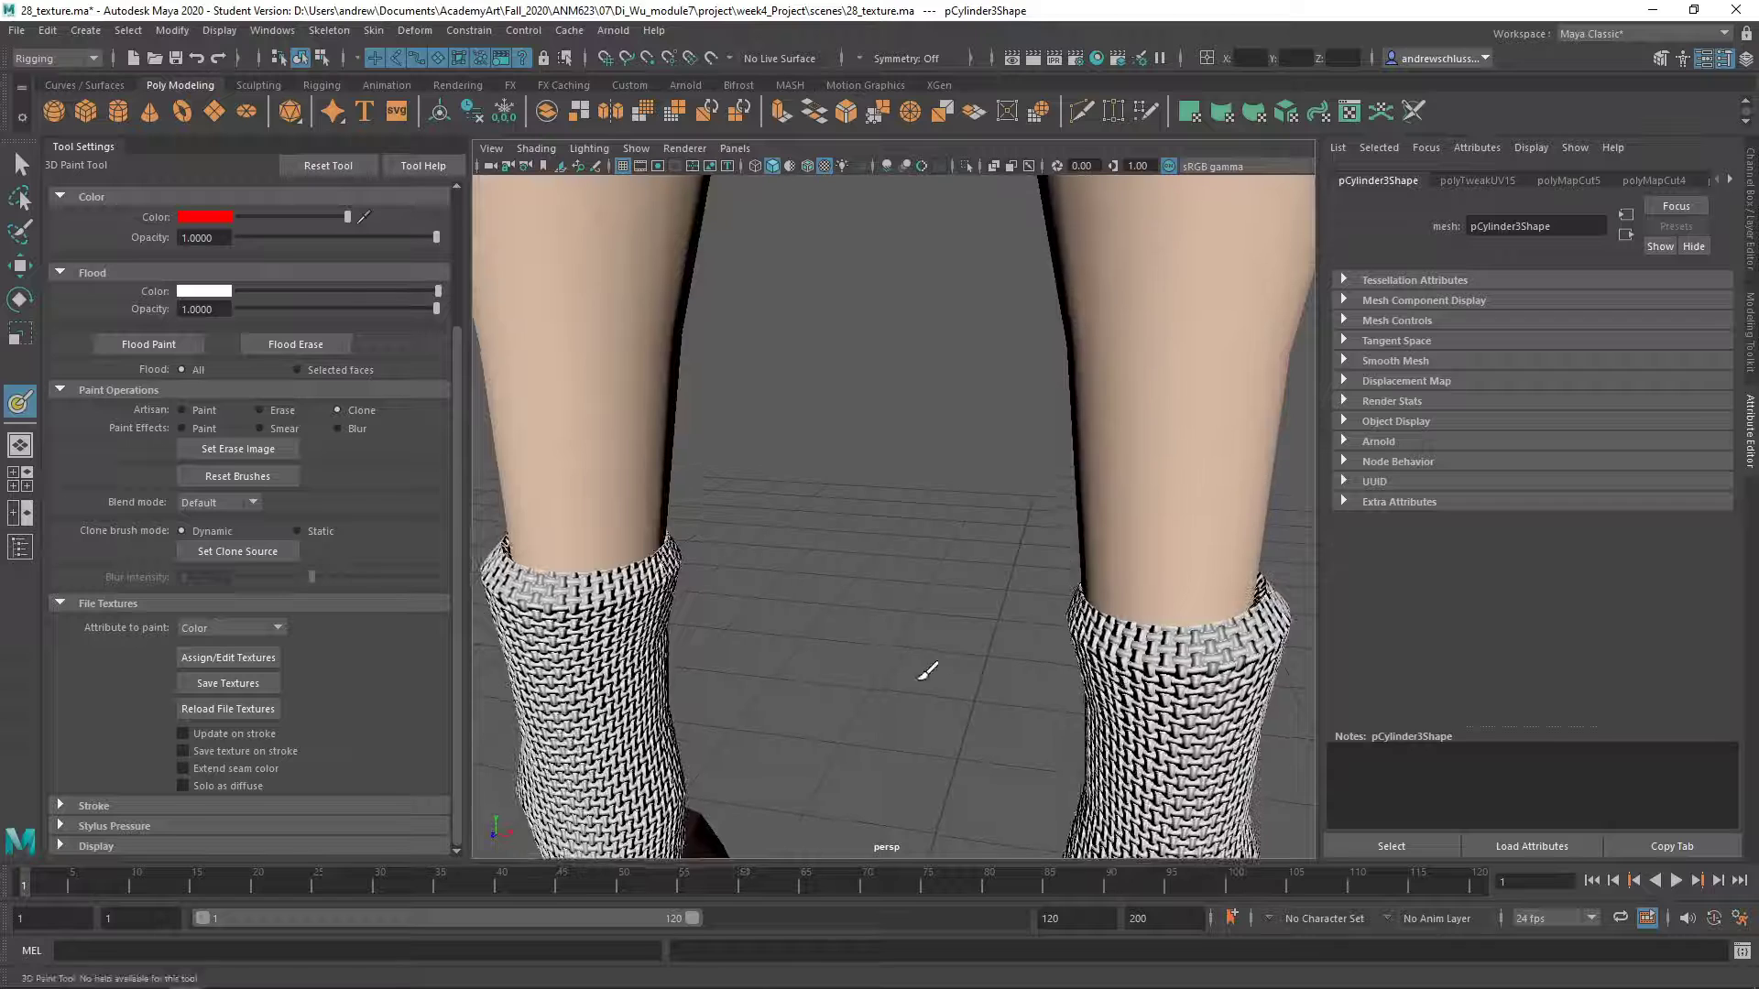
{"action": "middle_click_drag", "start_coordinate": [917, 679], "coordinate": [851, 569], "text": "alt"}
{"action": "key", "text": "q"}
{"action": "left_click", "coordinate": [619, 608]}
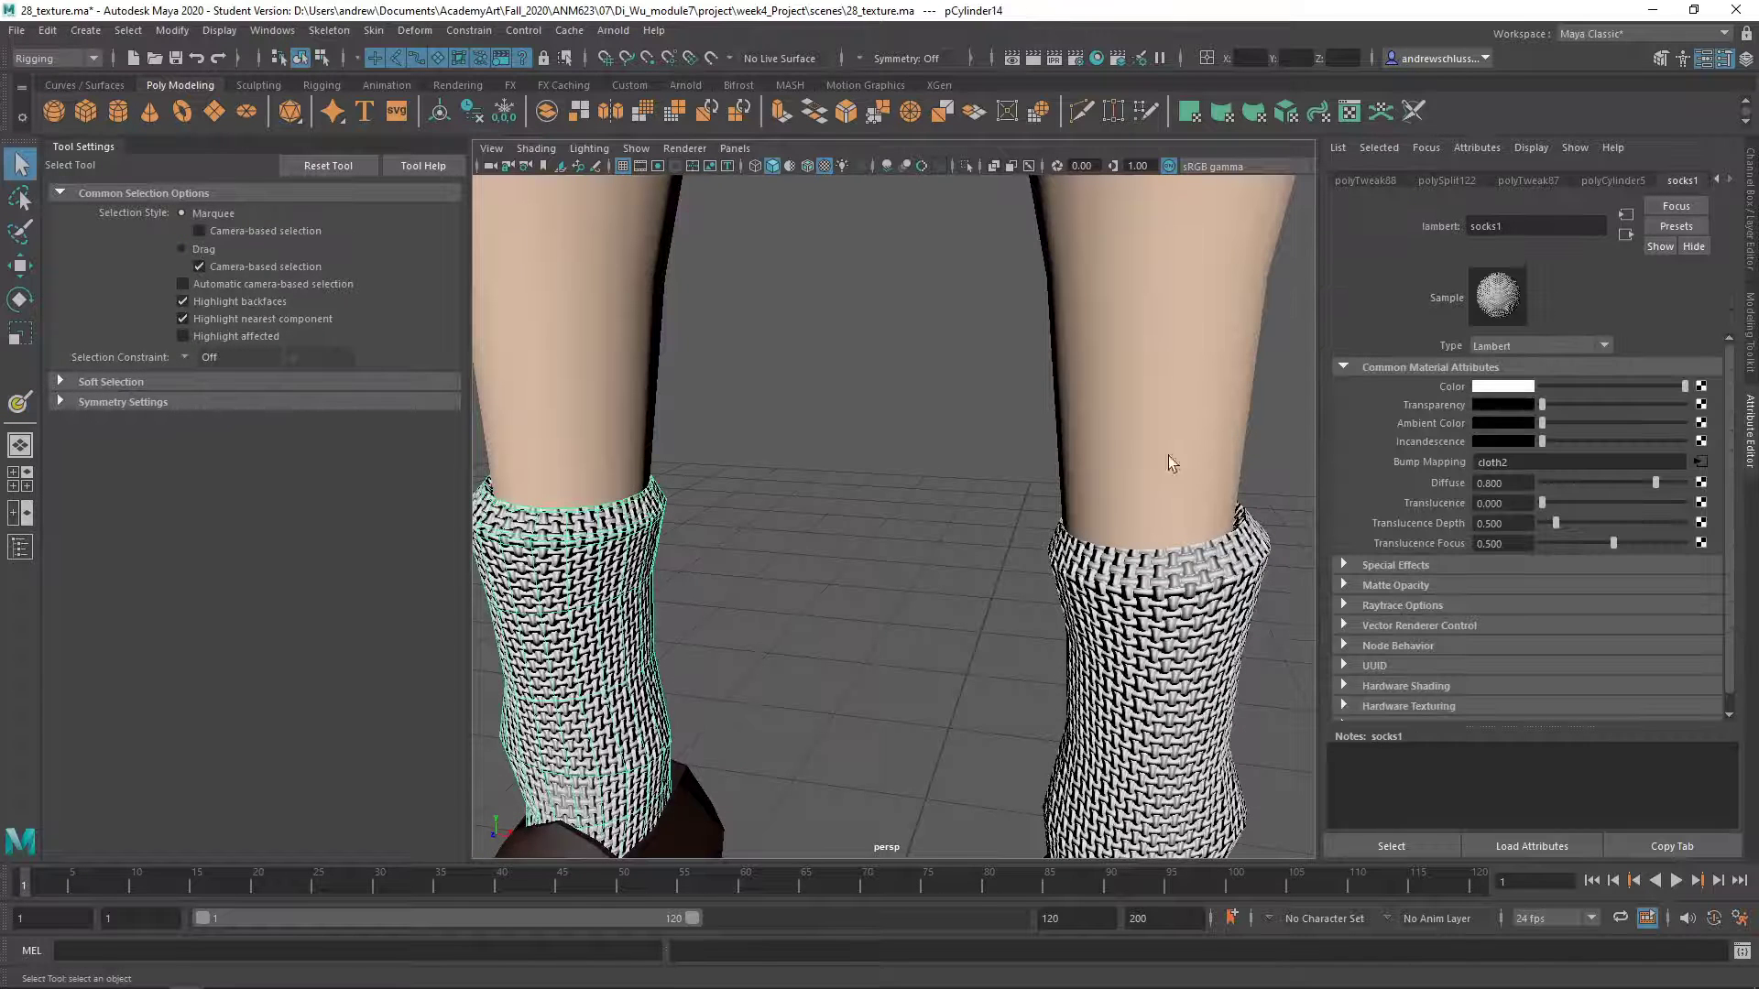
{"action": "left_click", "coordinate": [1700, 462]}
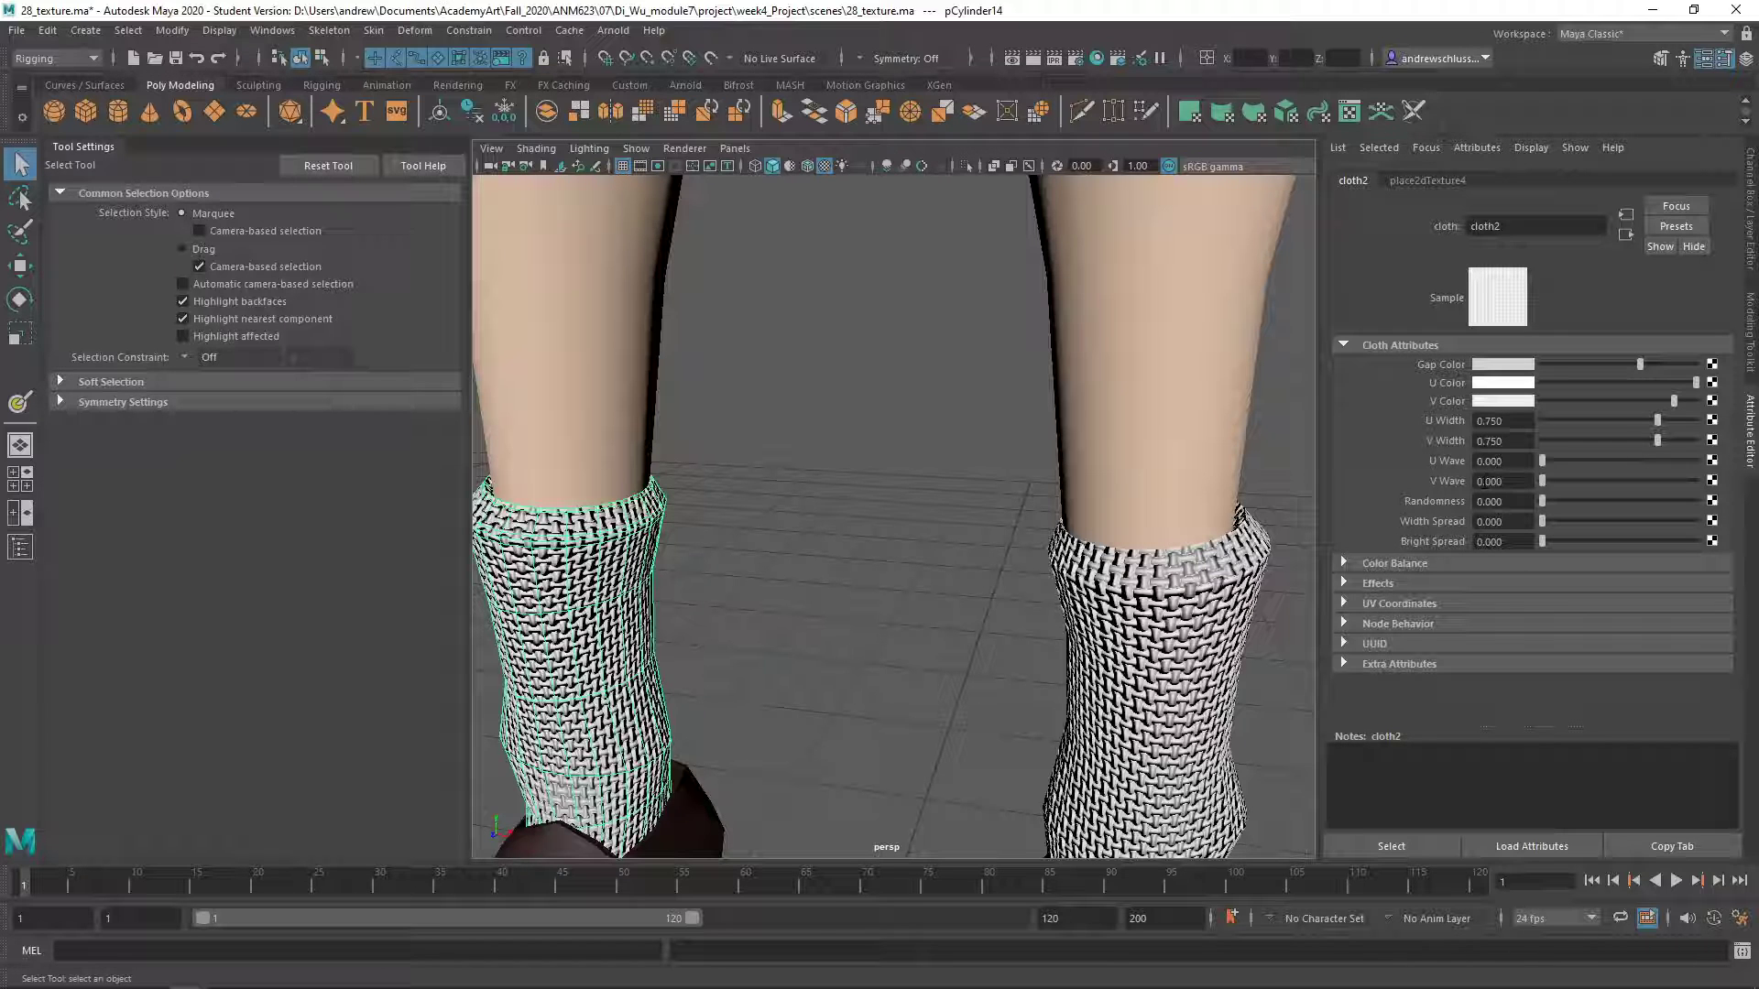
{"action": "left_click", "coordinate": [1625, 234]}
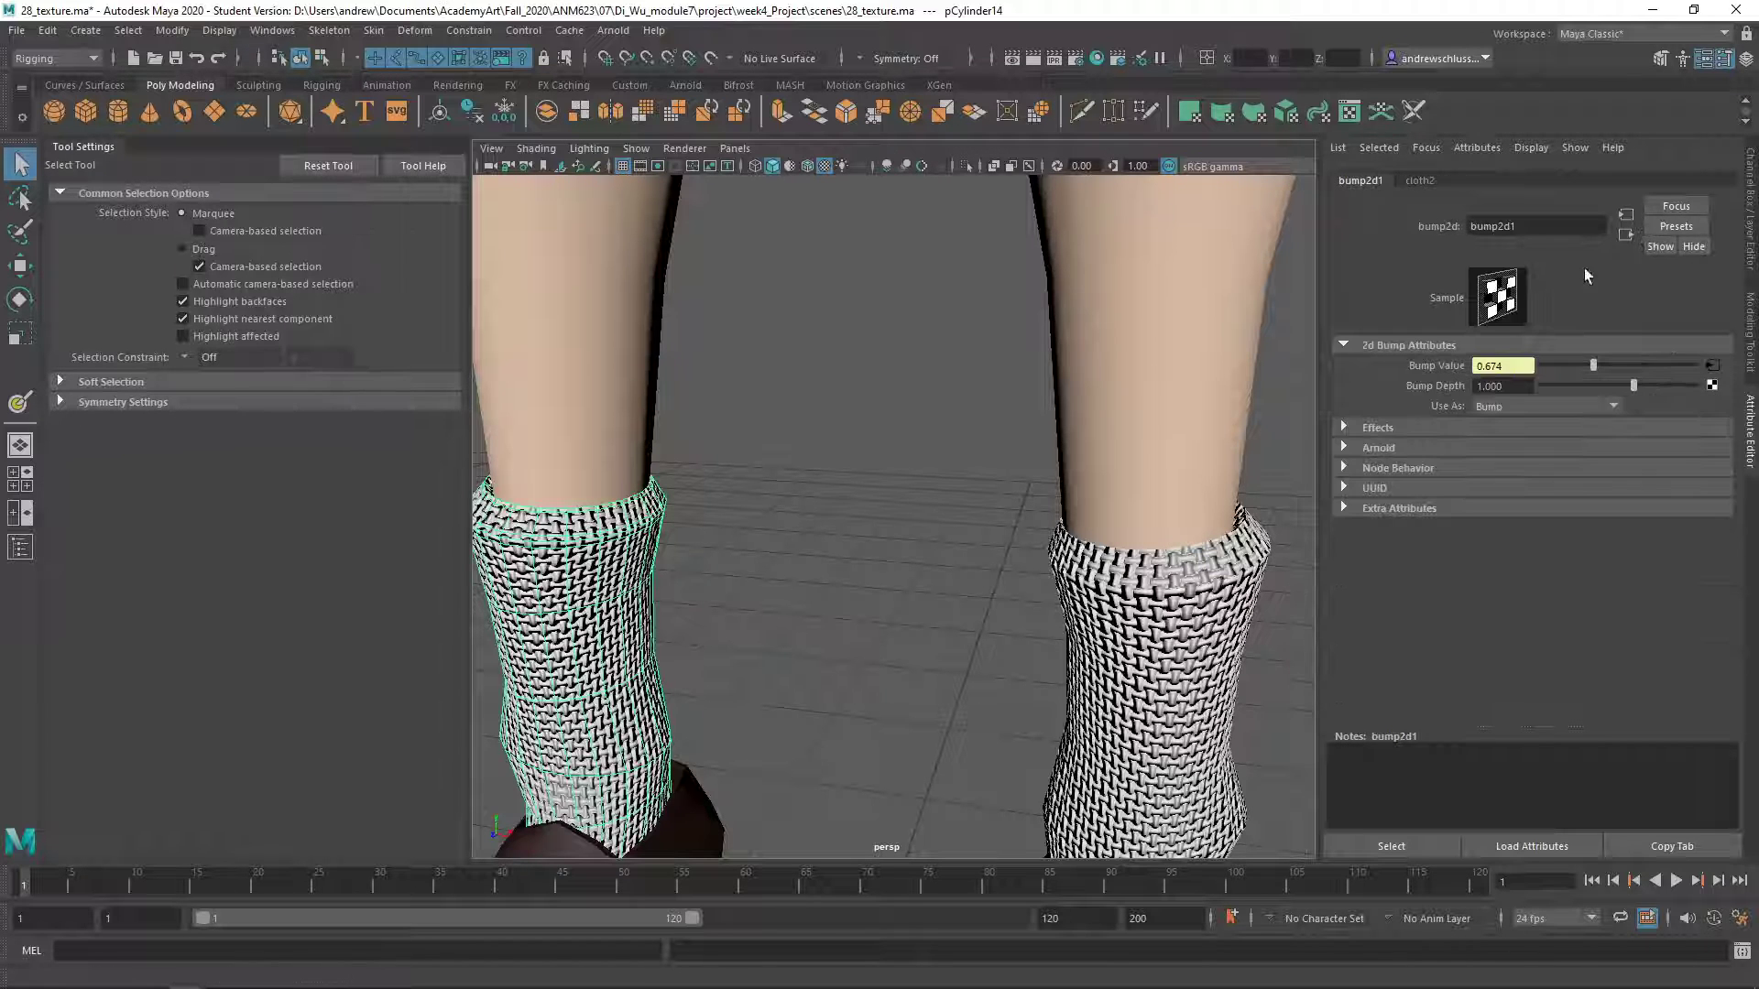
{"action": "left_click_drag", "start_coordinate": [1635, 392], "coordinate": [1618, 392]}
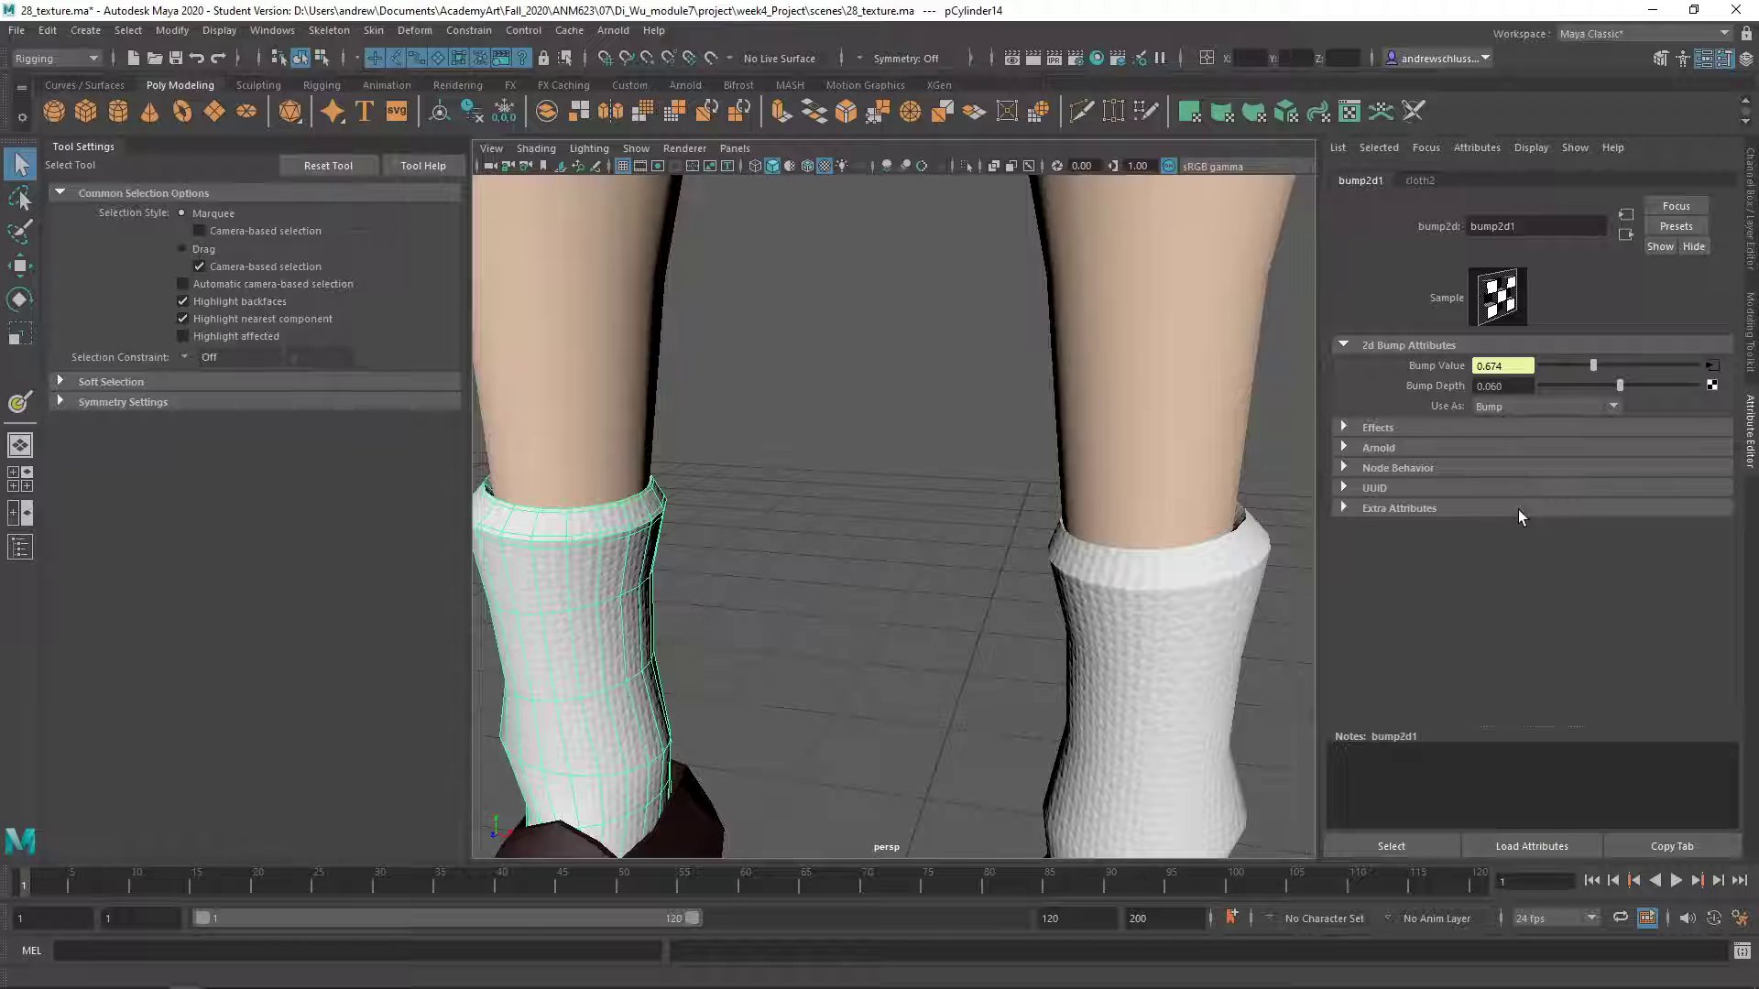
Set the U Width to 0.524 and the V Width to 0.452 on the socks' cloth2 texture
{"action": "left_click", "coordinate": [1418, 181]}
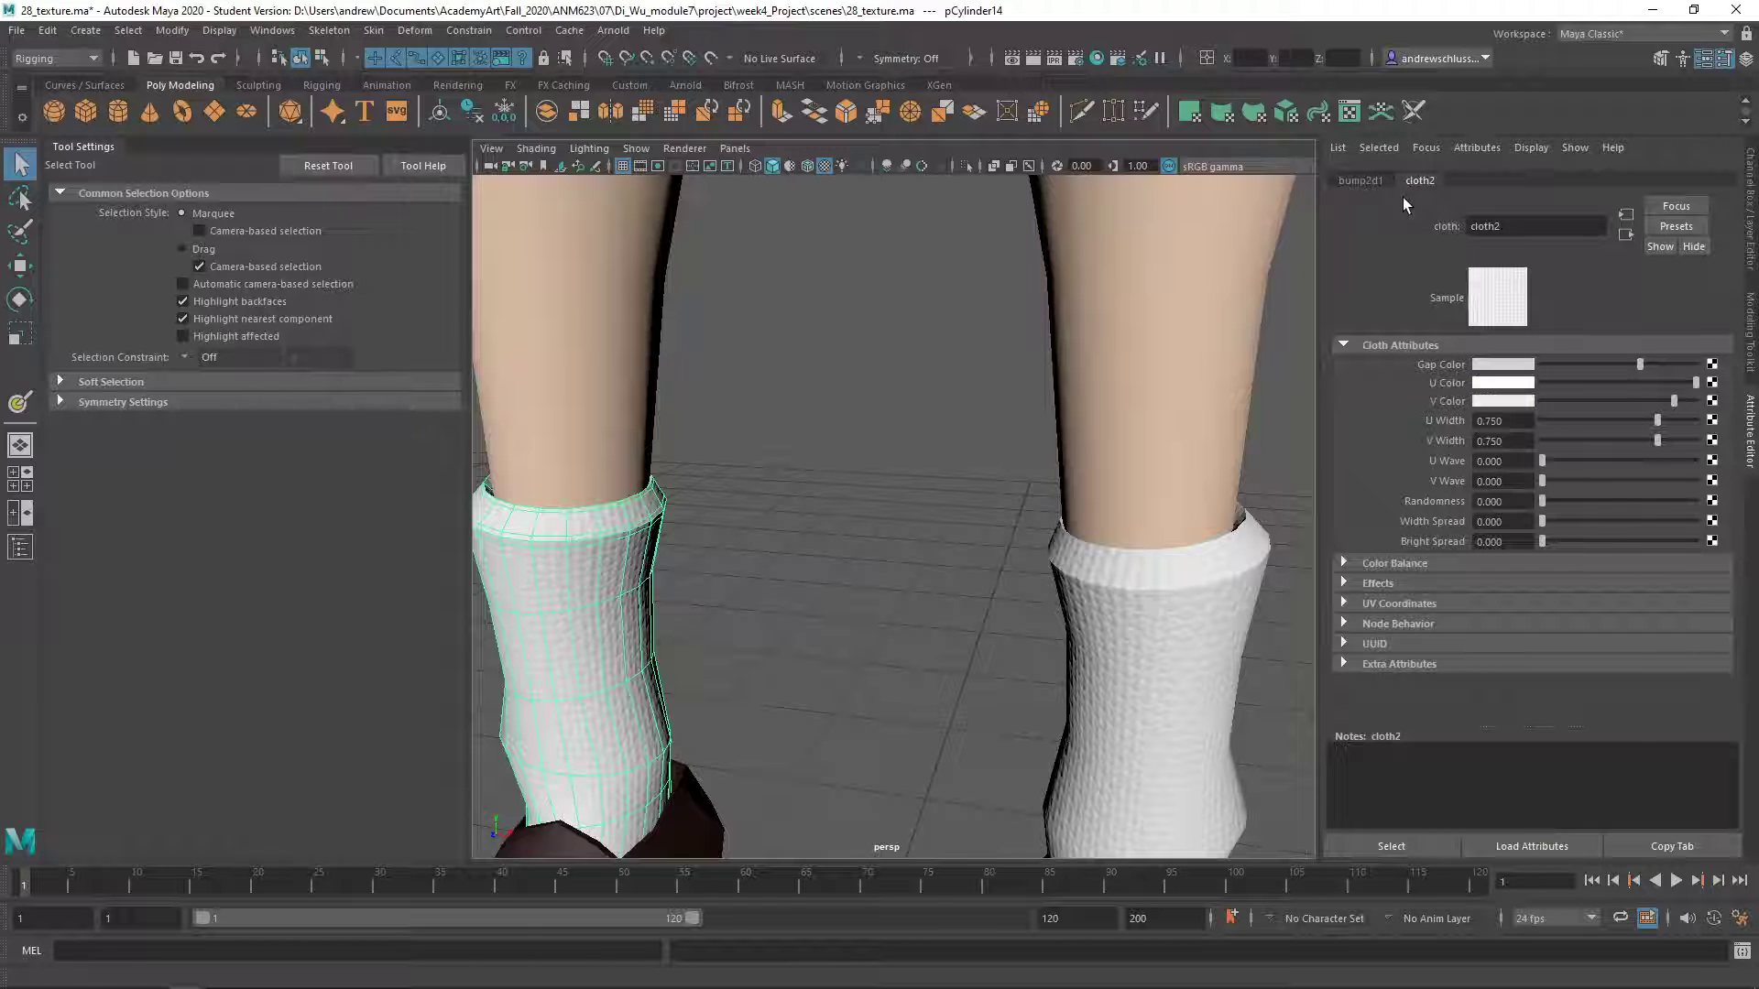
{"action": "left_click", "coordinate": [1380, 182]}
{"action": "left_click", "coordinate": [1425, 181]}
{"action": "left_click_drag", "start_coordinate": [1658, 423], "coordinate": [1620, 418]}
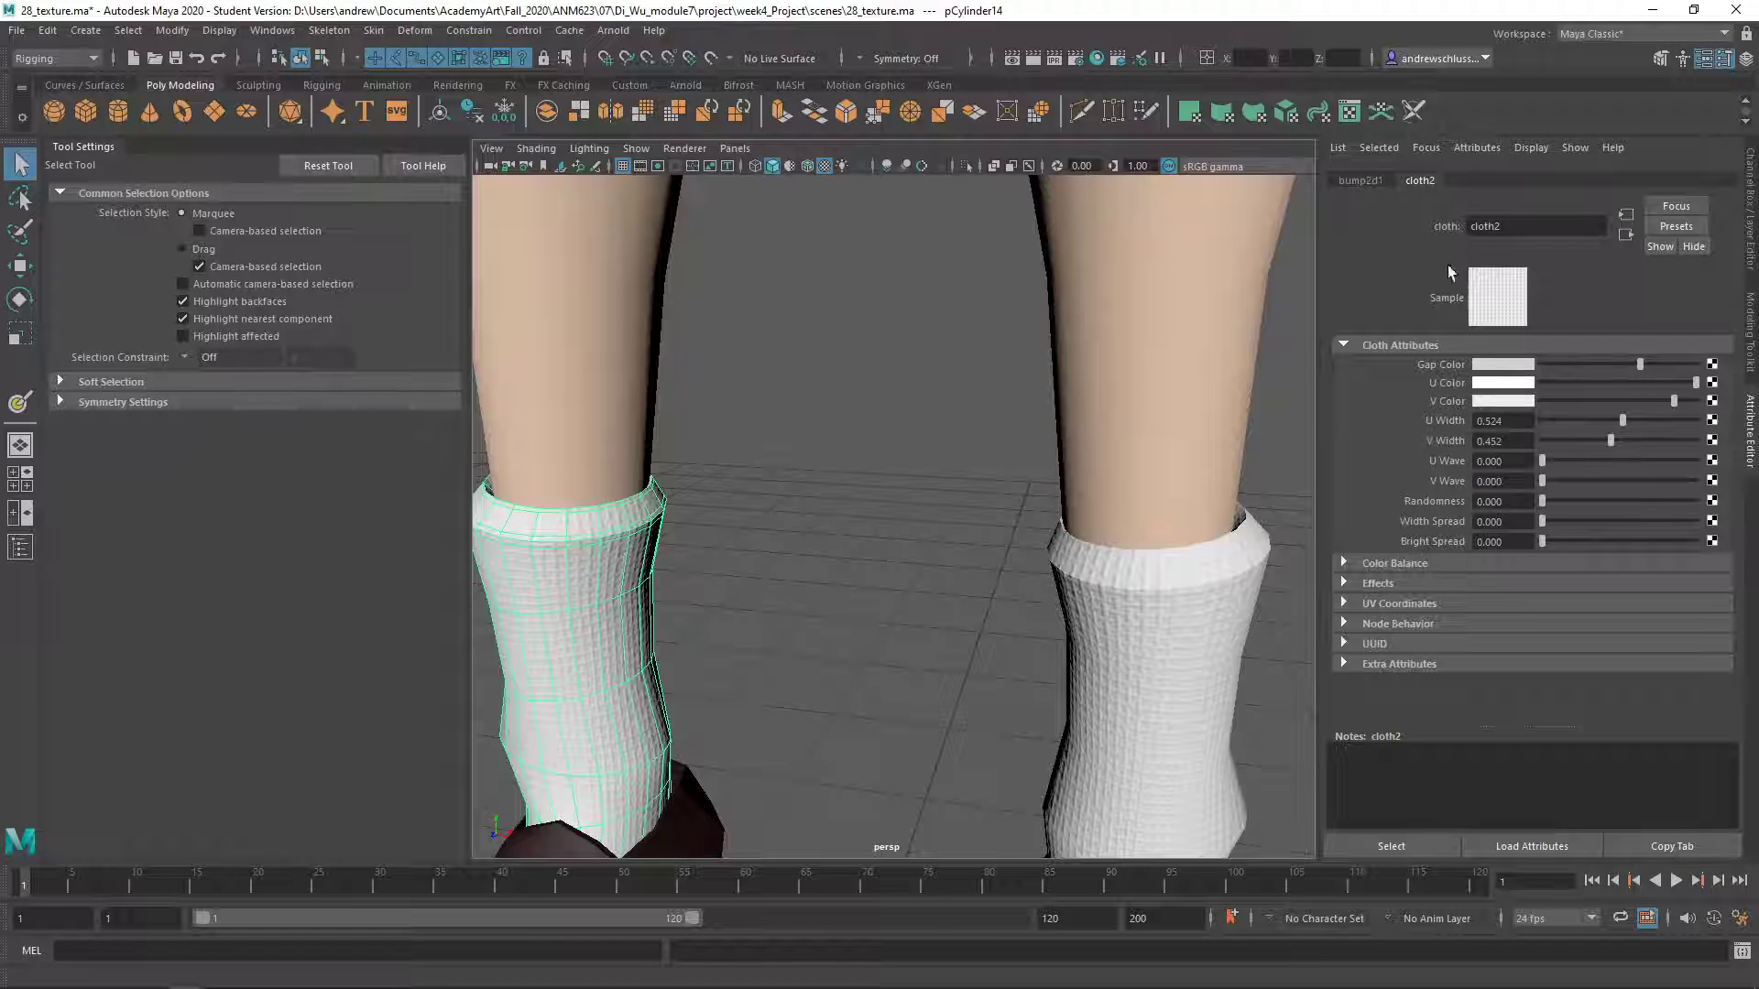
Set the Repeat UV values of the socks' cloth2 texture placement to 80 in both directions
{"action": "left_click", "coordinate": [1622, 233]}
{"action": "left_click", "coordinate": [1622, 217]}
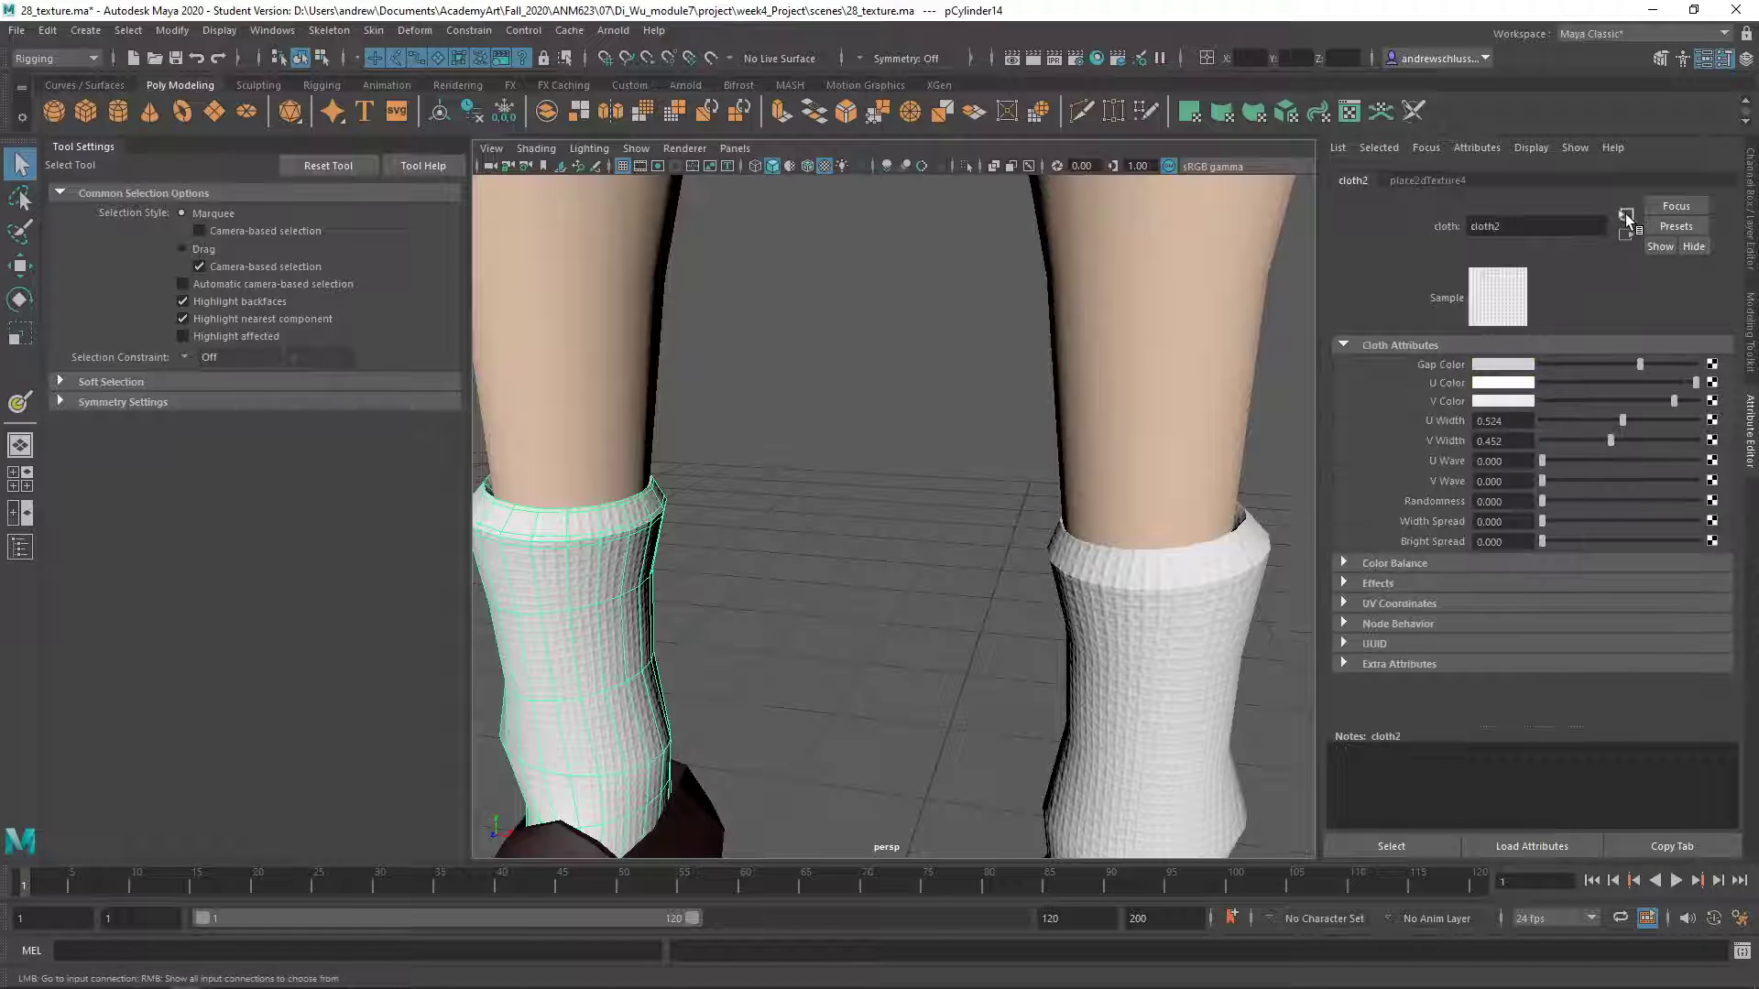
{"action": "left_click", "coordinate": [1452, 181]}
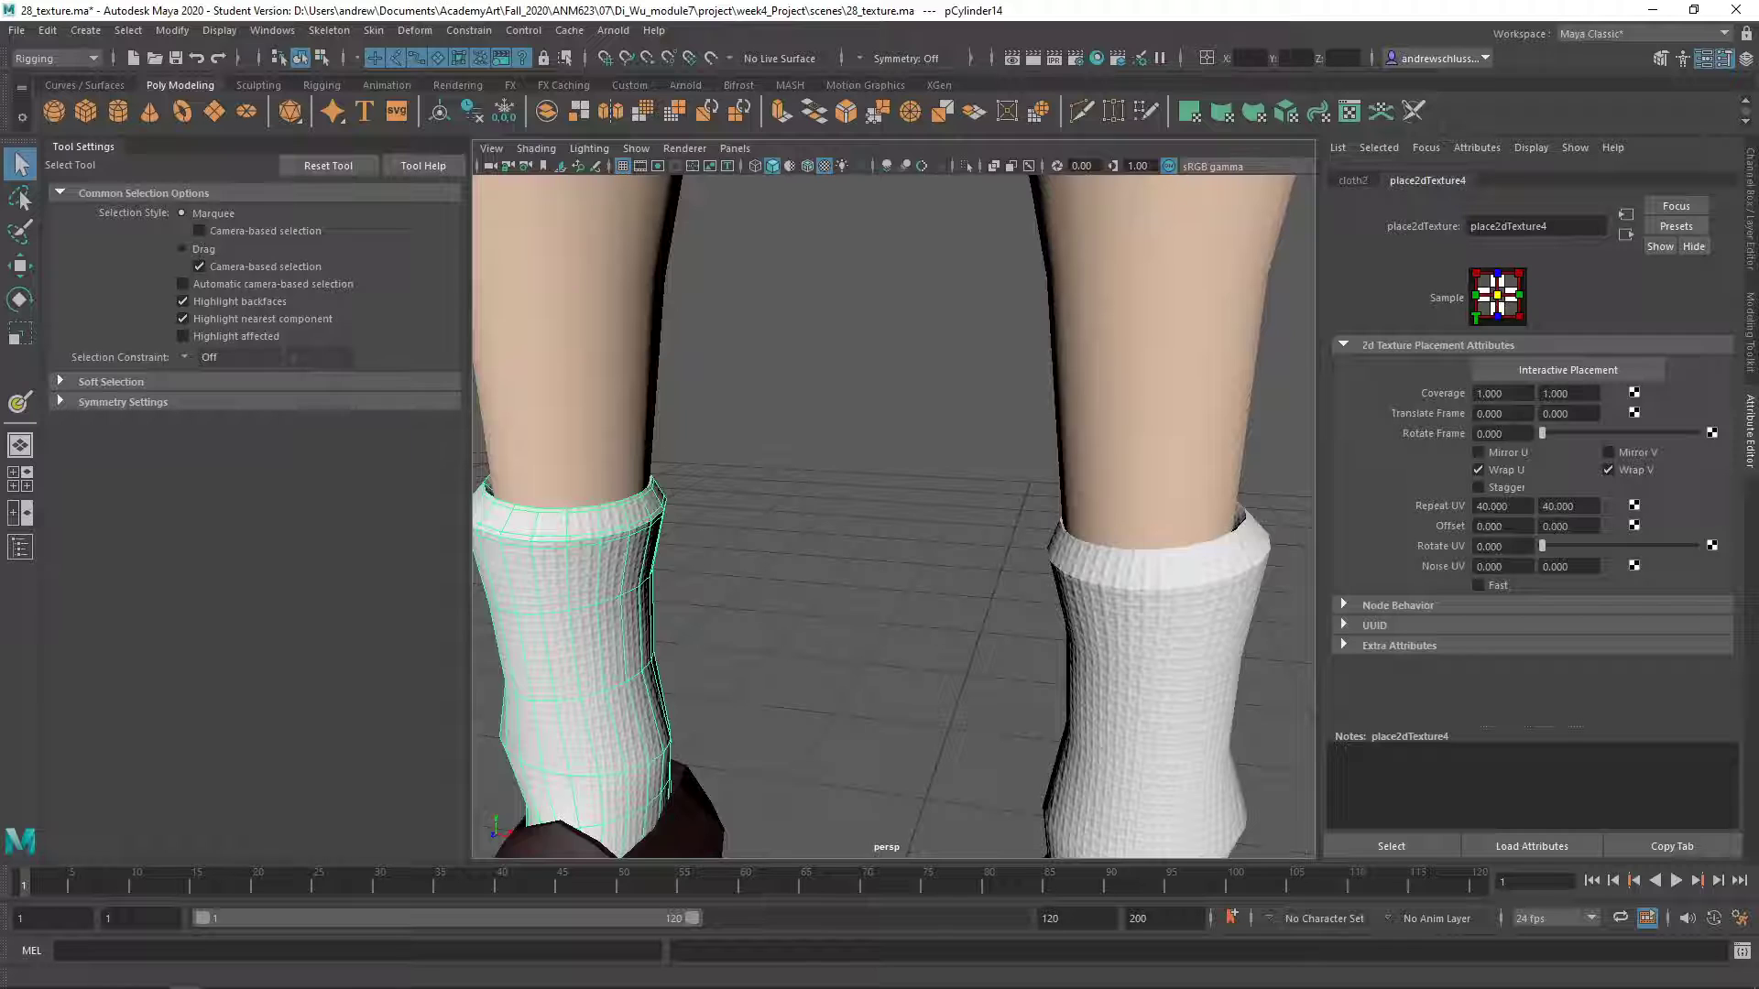
{"action": "double_click", "coordinate": [1516, 511]}
{"action": "type", "text": "80"}
{"action": "key", "text": "Tab"}
{"action": "type", "text": "80"}
{"action": "key", "text": "Tab"}
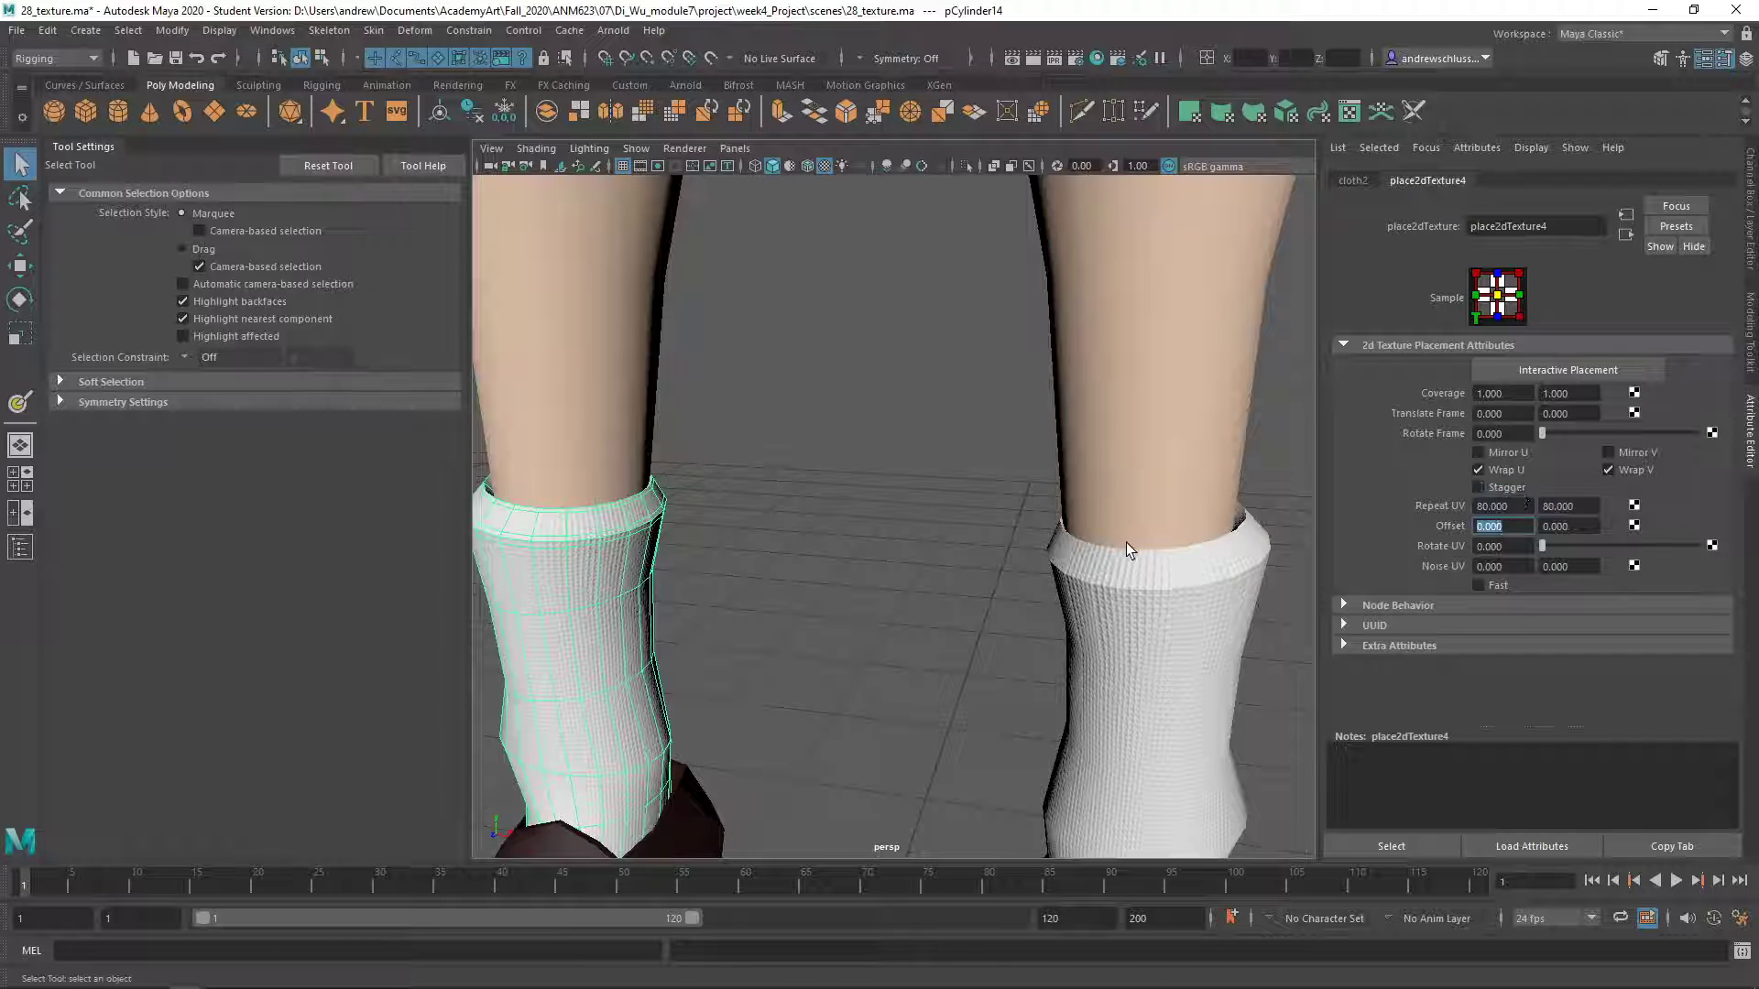
Display both socks with smooth mesh preview and check their finer knit texture up close and from farther away
{"action": "left_click", "coordinate": [981, 607]}
{"action": "scroll", "coordinate": [1008, 606], "scroll_direction": "down", "scroll_amount": 5}
{"action": "left_click", "coordinate": [1035, 612]}
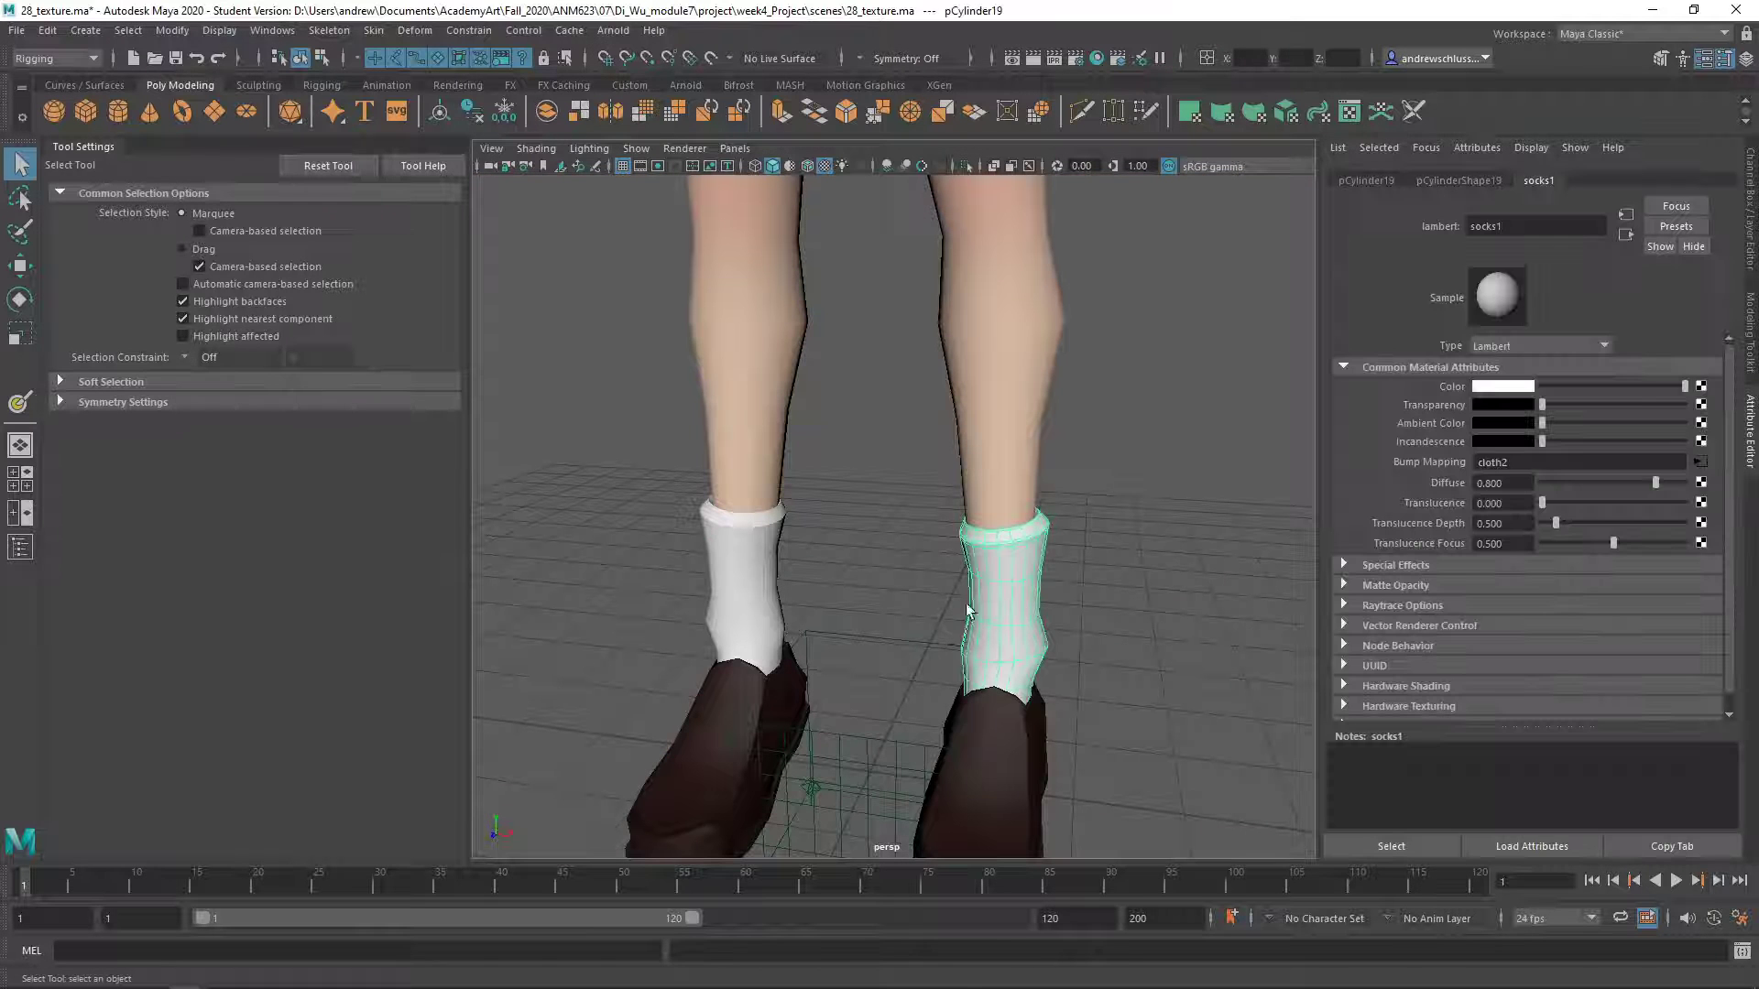
{"action": "left_click", "coordinate": [762, 575]}
{"action": "left_click", "coordinate": [826, 594]}
{"action": "scroll", "coordinate": [1046, 614], "scroll_direction": "up", "scroll_amount": 5}
{"action": "right_click_drag", "start_coordinate": [1048, 614], "coordinate": [1348, 612], "text": "alt"}
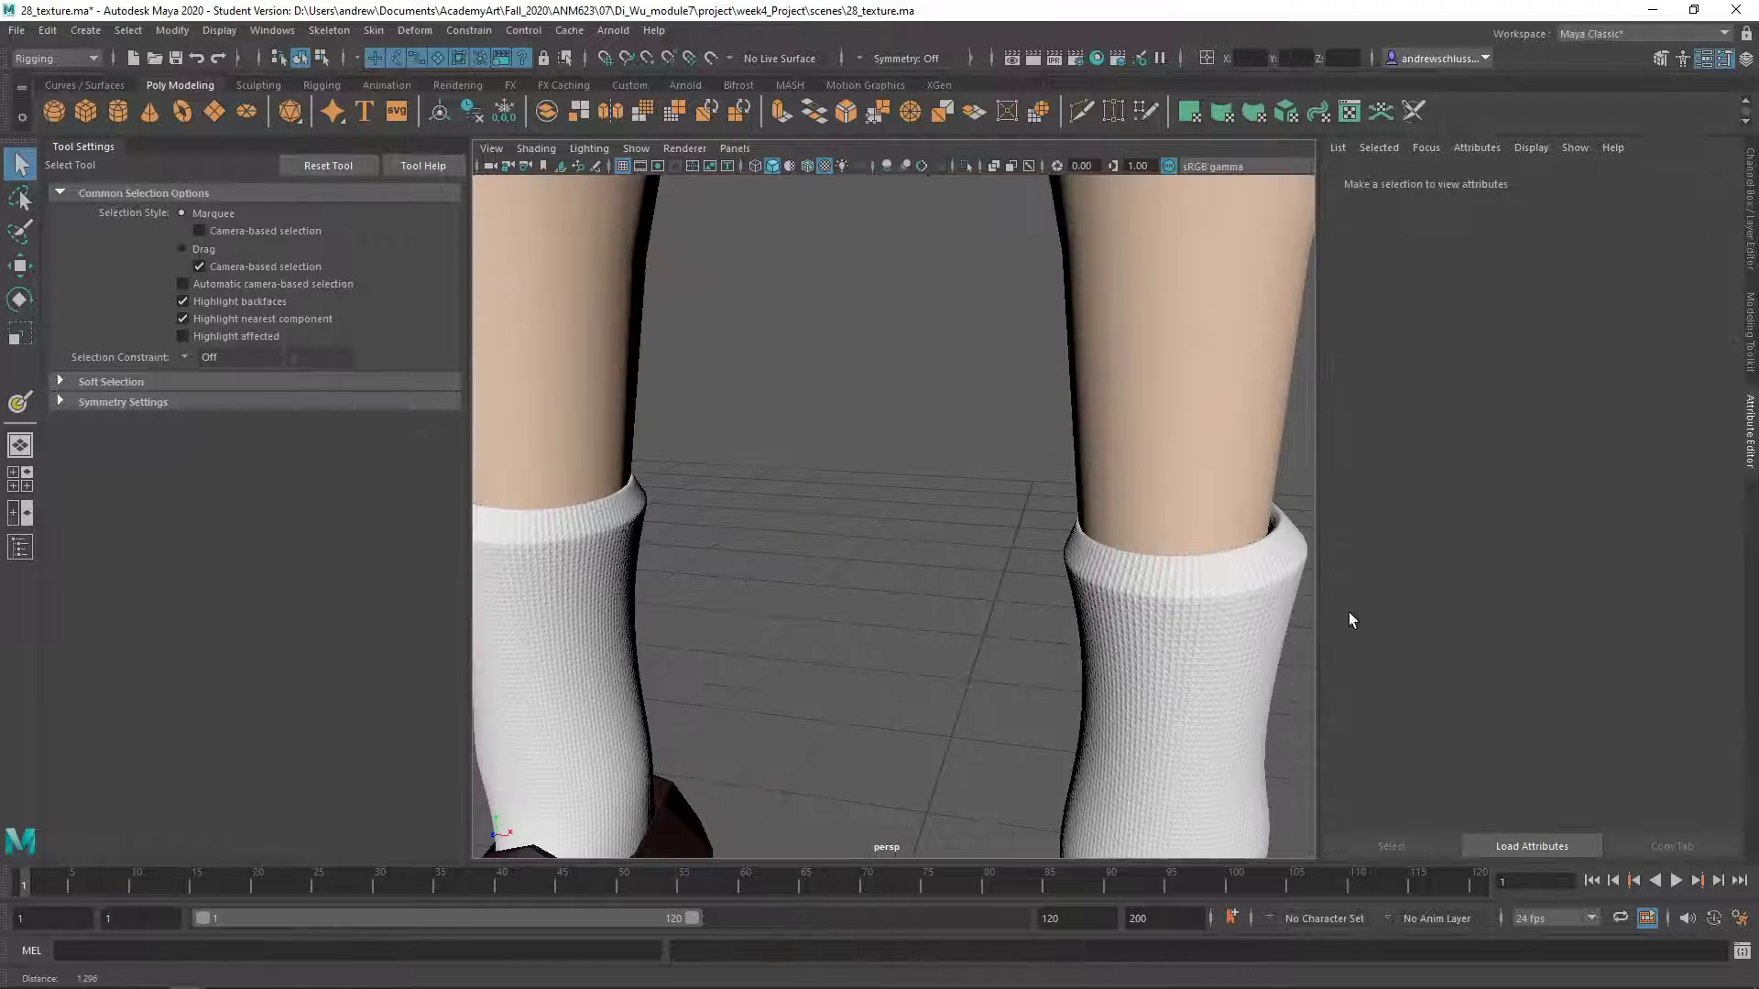
{"action": "right_click_drag", "start_coordinate": [1196, 635], "coordinate": [769, 575], "text": "alt"}
{"action": "middle_click_drag", "start_coordinate": [912, 586], "coordinate": [944, 380], "text": "alt"}
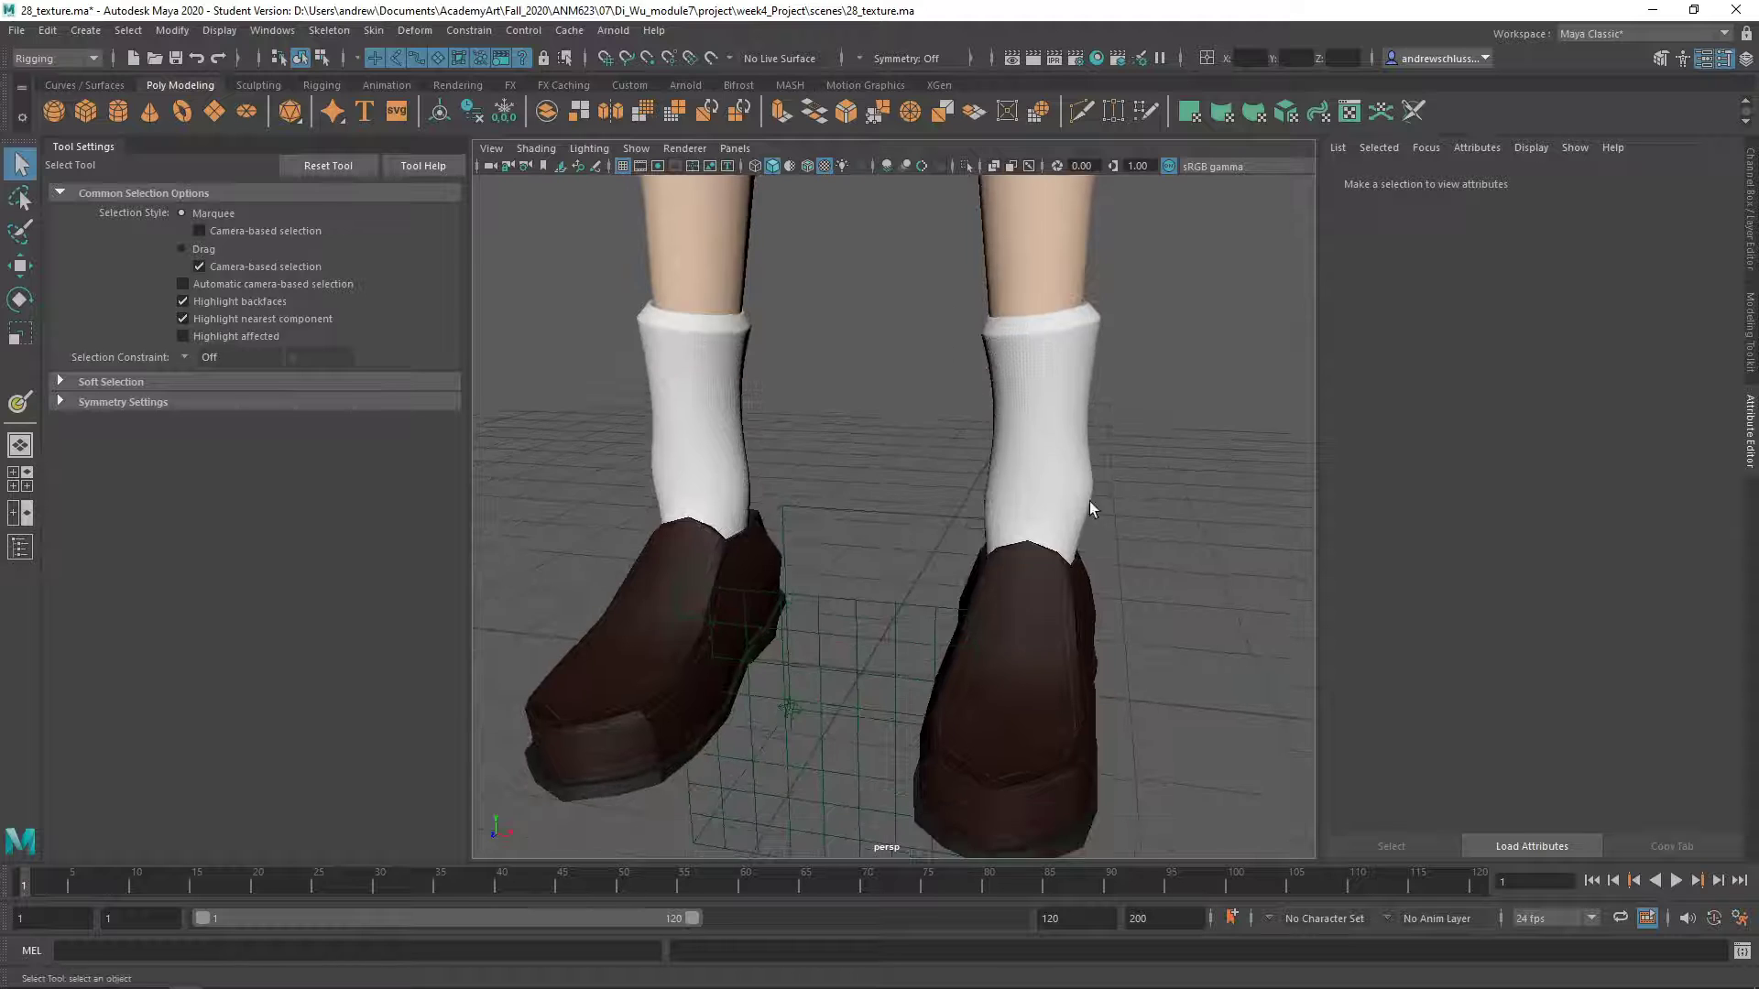
Select the nearer brown shoe and display it with smooth mesh preview
{"action": "right_click_drag", "start_coordinate": [1090, 502], "coordinate": [1004, 606], "text": "alt"}
{"action": "left_click_drag", "start_coordinate": [1004, 606], "coordinate": [888, 635], "text": "alt"}
{"action": "right_click_drag", "start_coordinate": [888, 636], "coordinate": [1358, 669], "text": "alt"}
{"action": "middle_click_drag", "start_coordinate": [1246, 671], "coordinate": [1035, 347], "text": "alt"}
{"action": "middle_click_drag", "start_coordinate": [1236, 819], "coordinate": [1135, 672], "text": "alt"}
{"action": "left_click", "coordinate": [1045, 615]}
{"action": "key", "text": "3"}
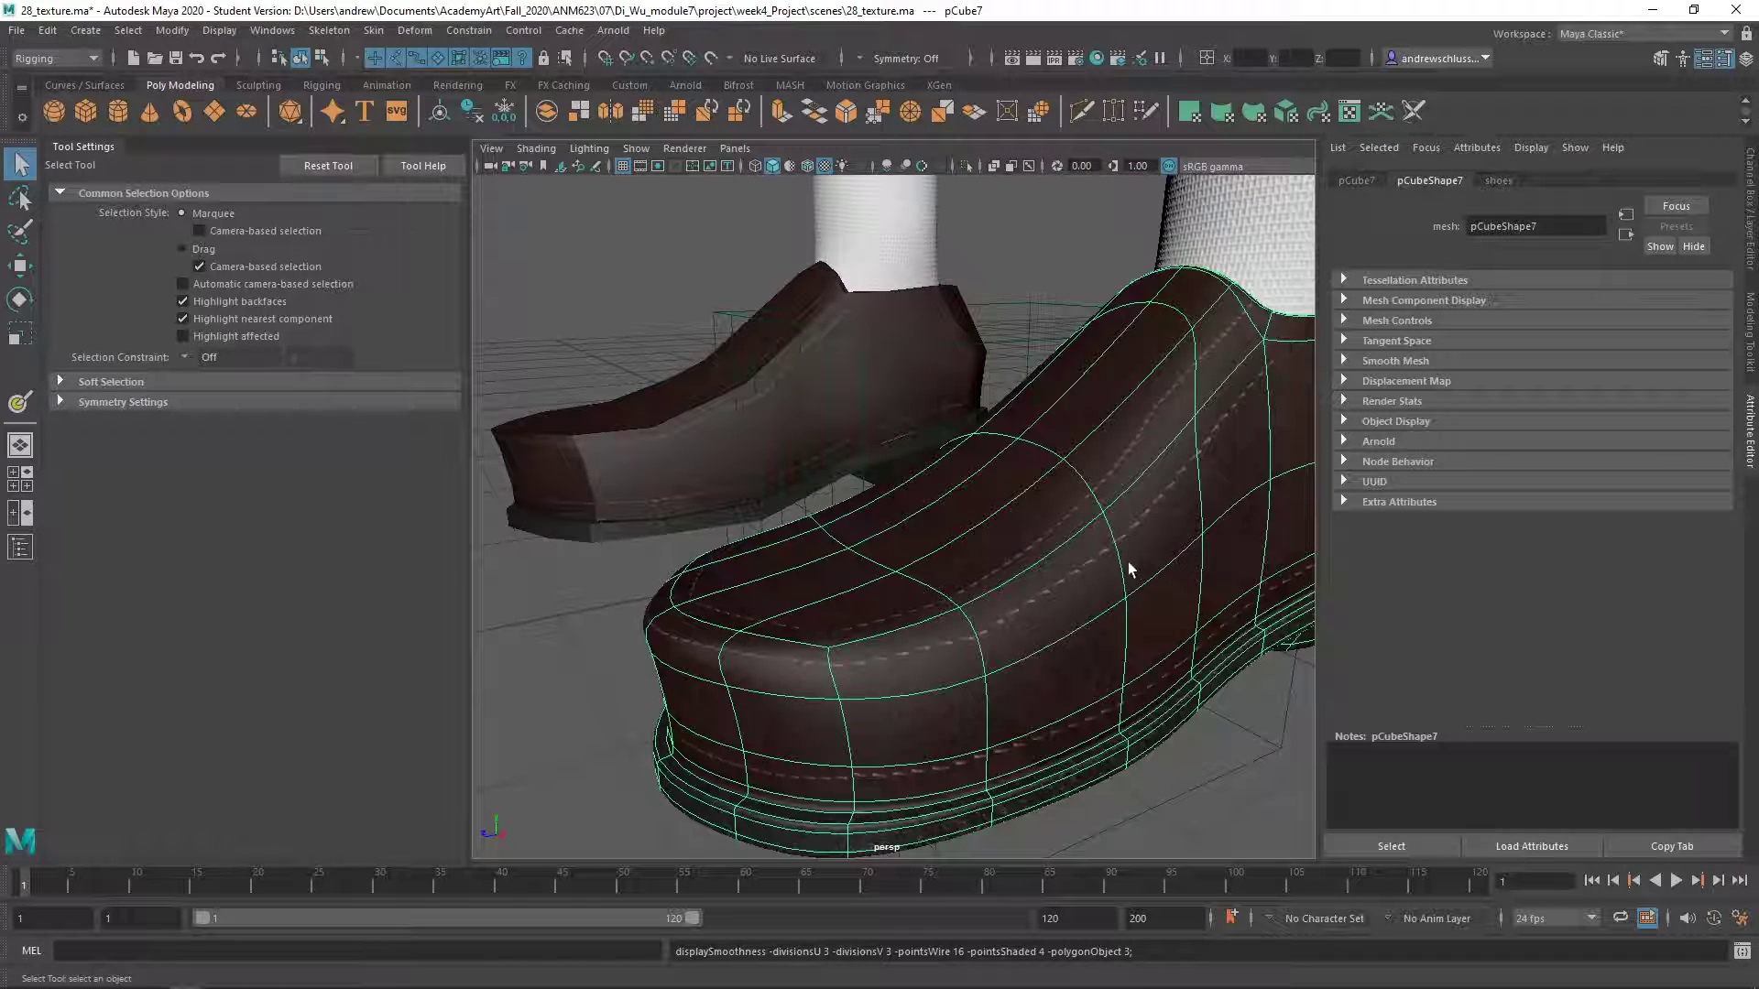
Examine the smoothed shoe's stitching and sole texture from above and from the side
{"action": "left_click", "coordinate": [1172, 777]}
{"action": "left_click_drag", "start_coordinate": [1027, 675], "coordinate": [1133, 711], "text": "alt"}
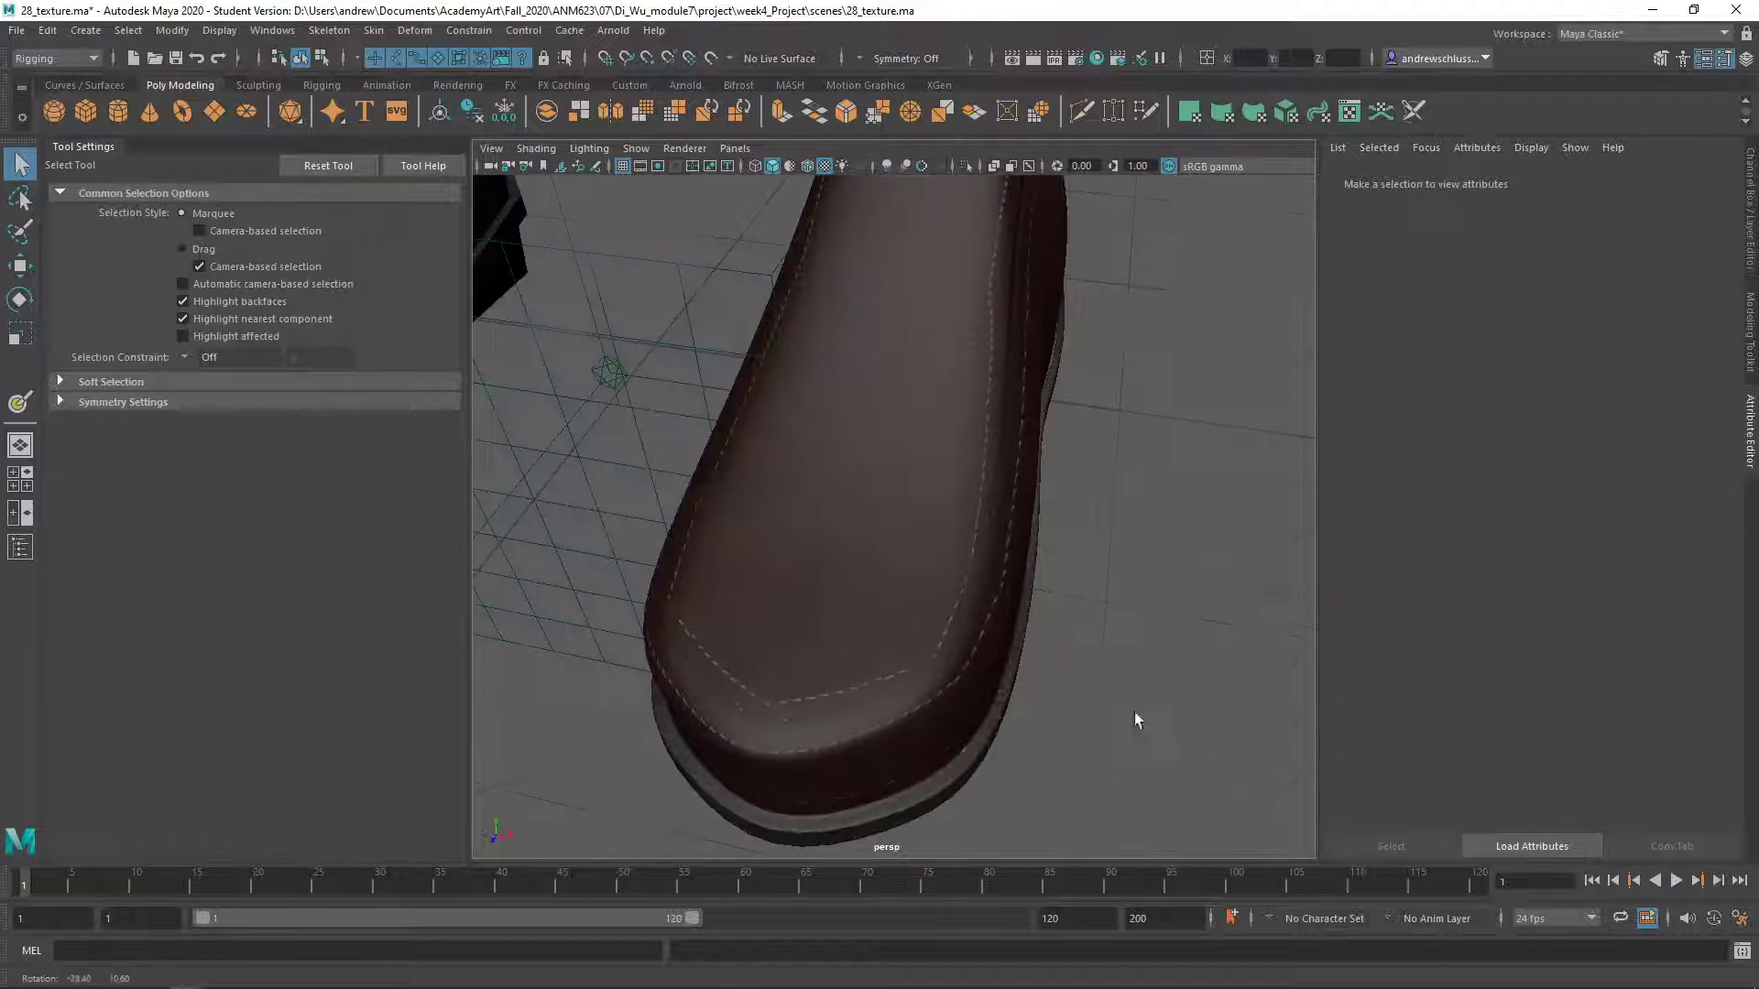
{"action": "left_click_drag", "start_coordinate": [830, 711], "coordinate": [1362, 585], "text": "alt"}
{"action": "middle_click_drag", "start_coordinate": [1079, 700], "coordinate": [1094, 545], "text": "alt"}
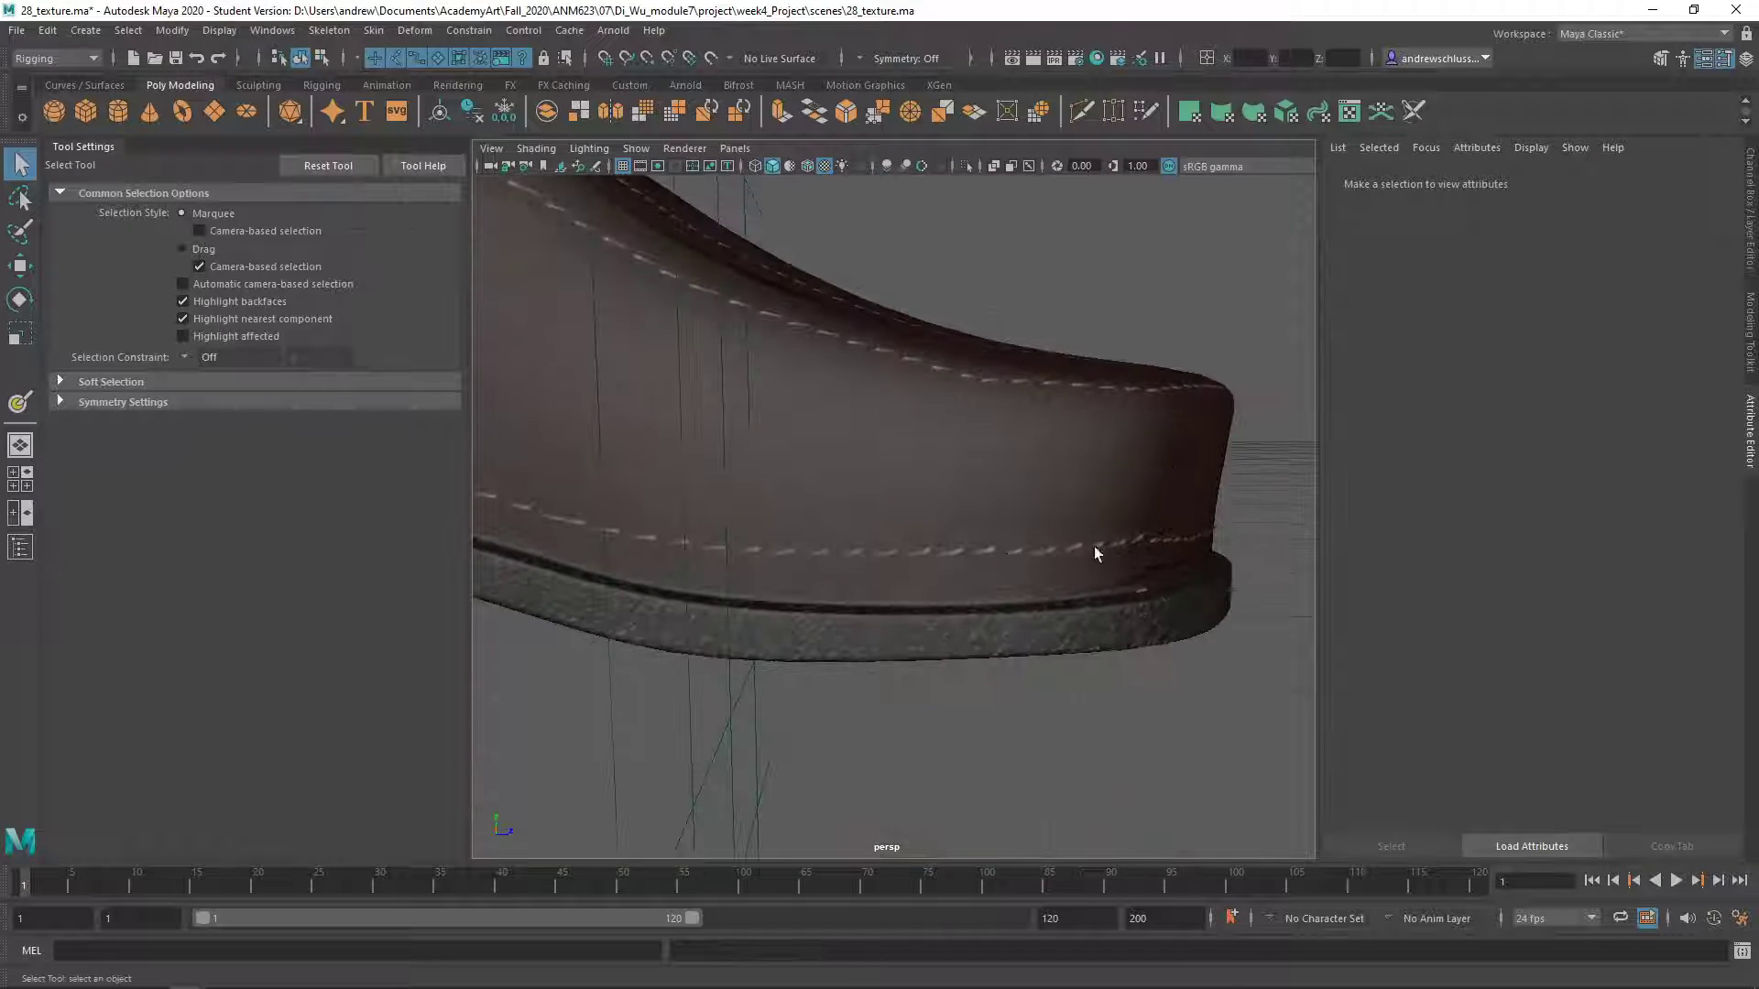
{"action": "right_click_drag", "start_coordinate": [1112, 579], "coordinate": [840, 569], "text": "alt"}
{"action": "scroll", "coordinate": [1151, 586], "scroll_direction": "down", "scroll_amount": 12}
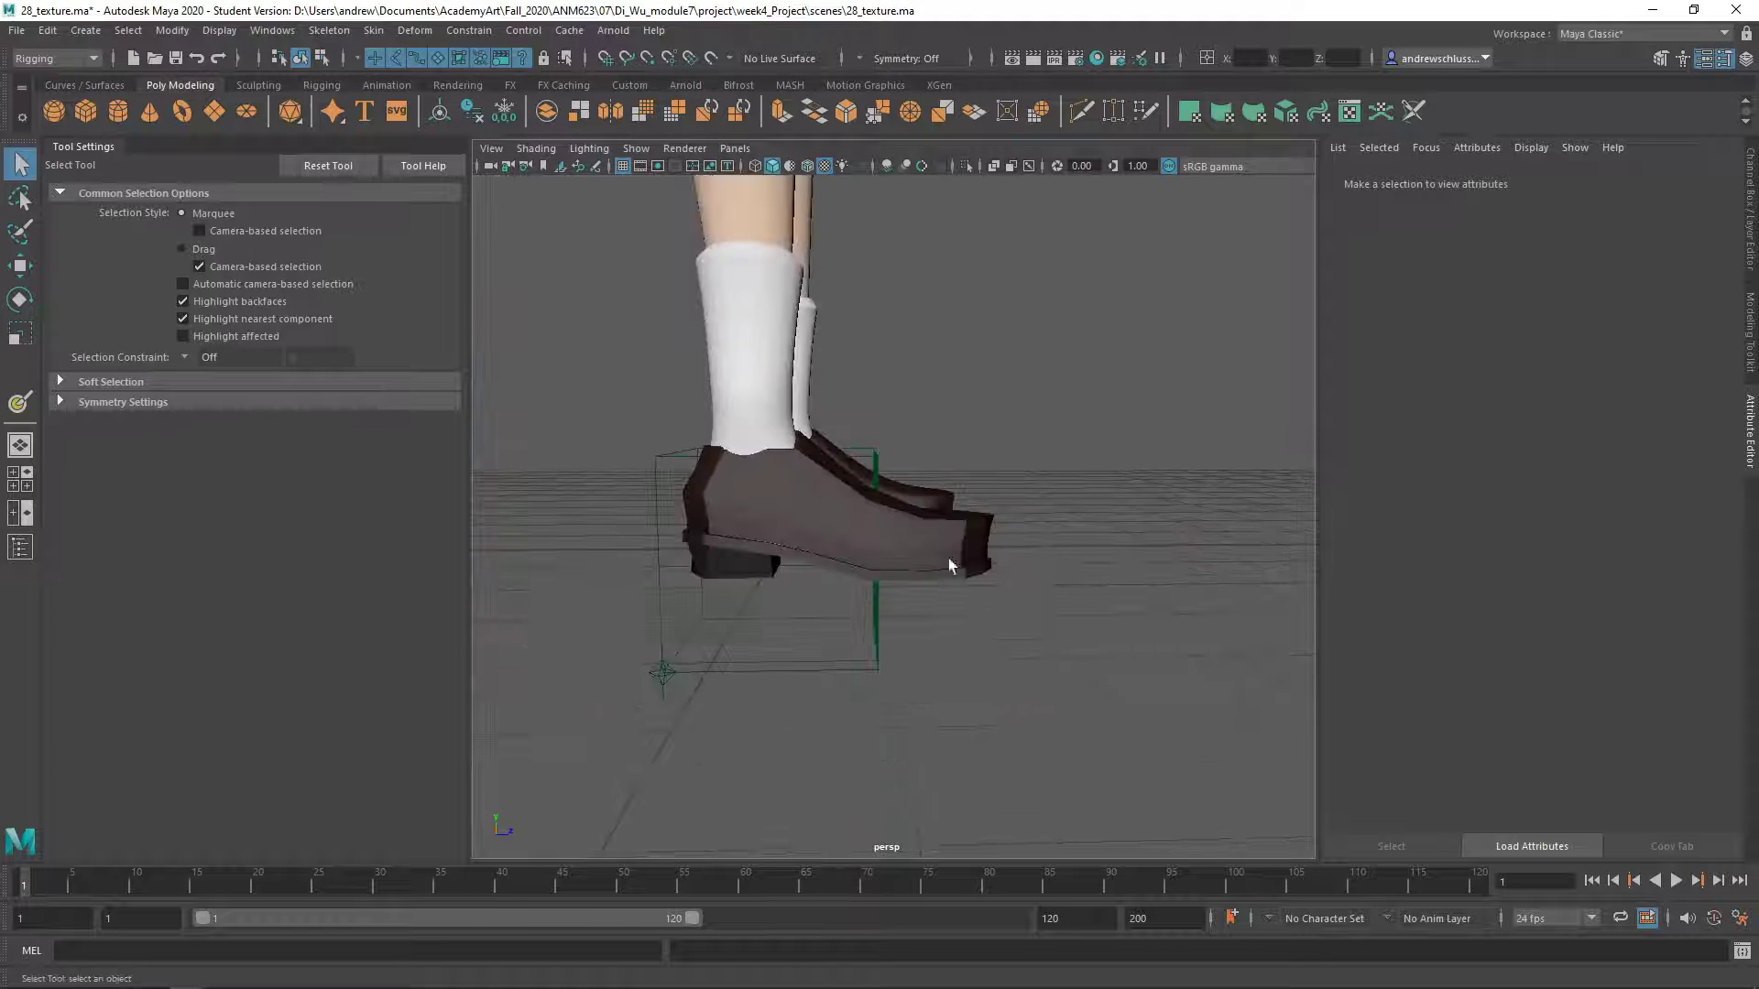